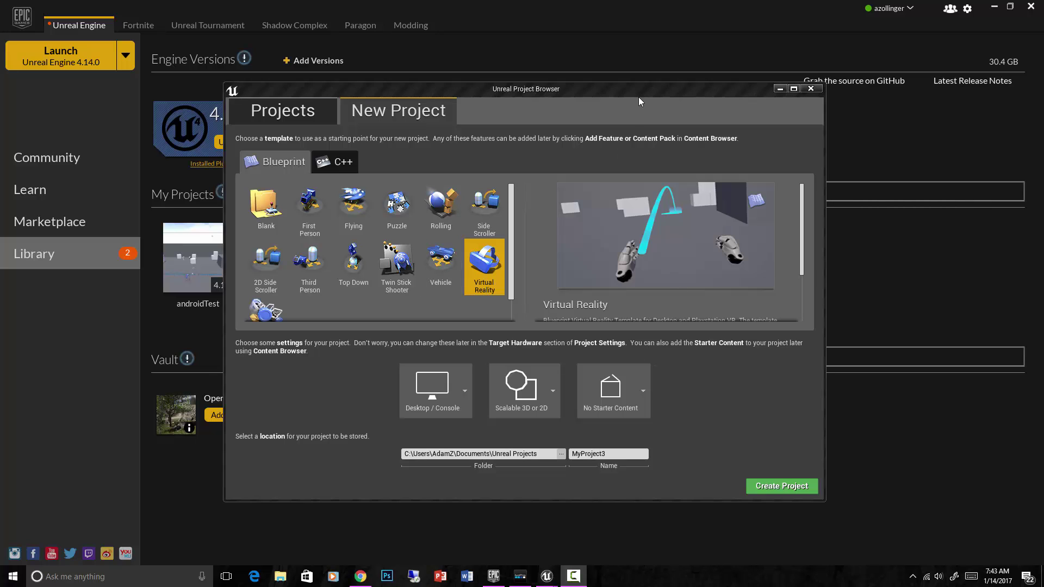
Bring the Epic Games Launcher forward on its Library page with engine versions 4.10 and 4.14
click(530, 20)
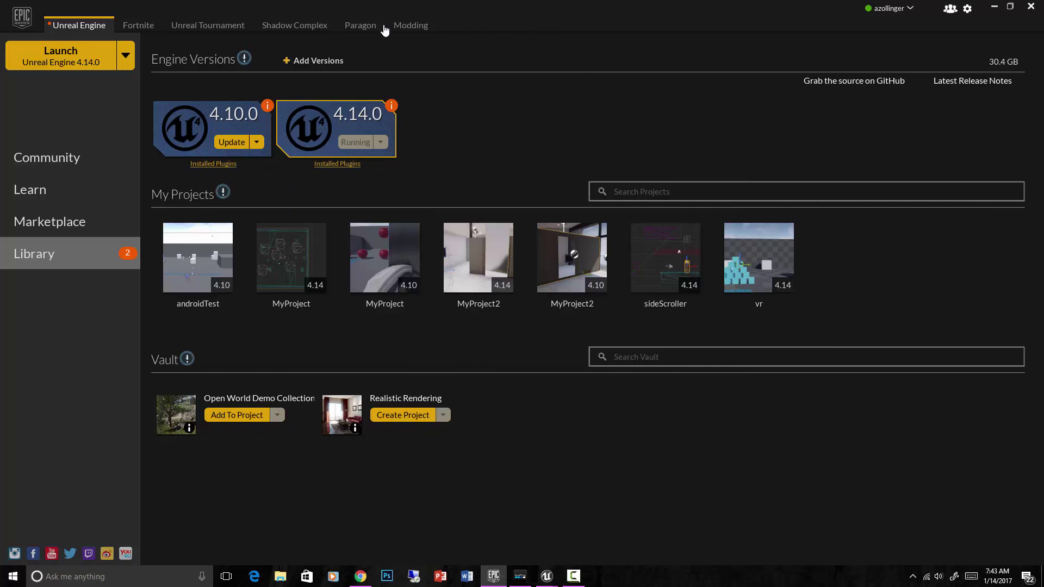
click(74, 166)
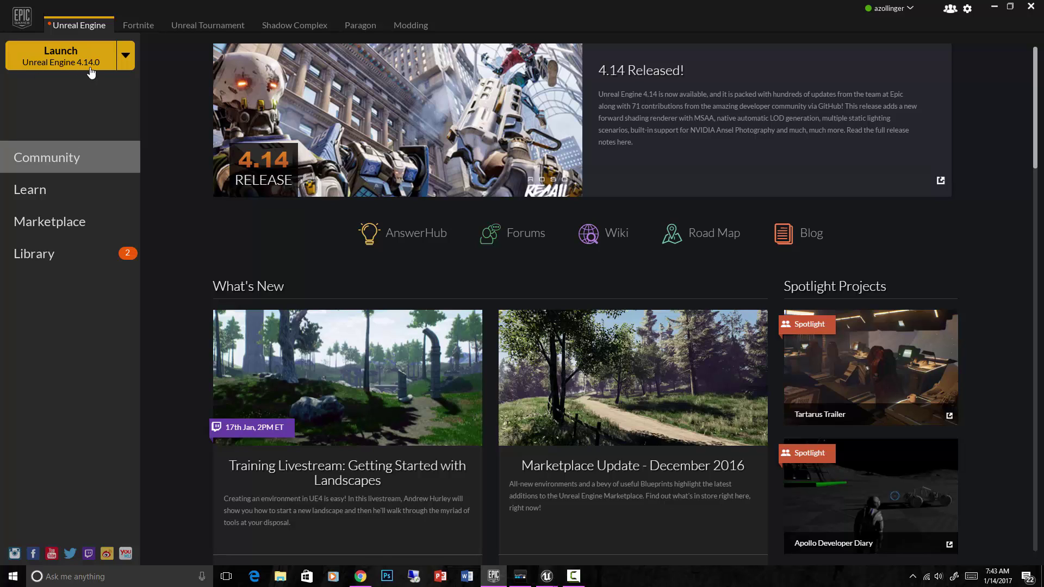
click(62, 259)
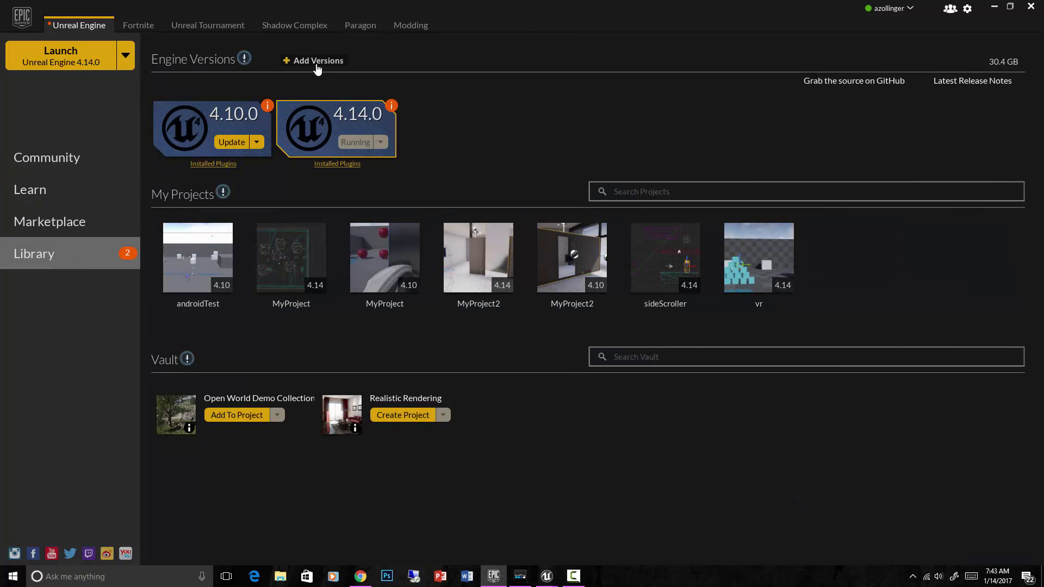
Restore the Project Browser, check existing projects, and return to the Virtual Reality Blueprint template
click(131, 164)
mouse_move(546, 576)
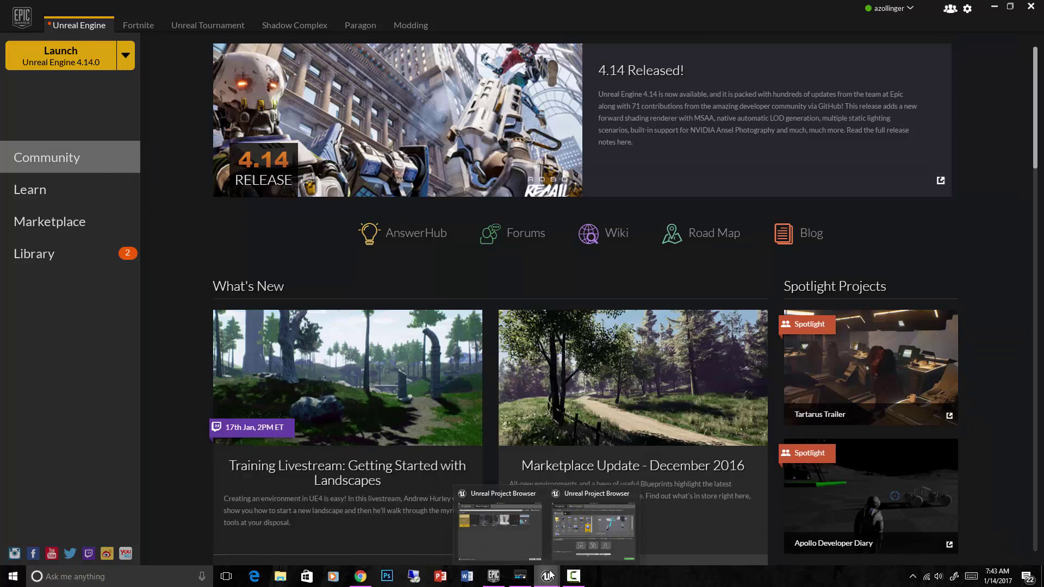
click(591, 500)
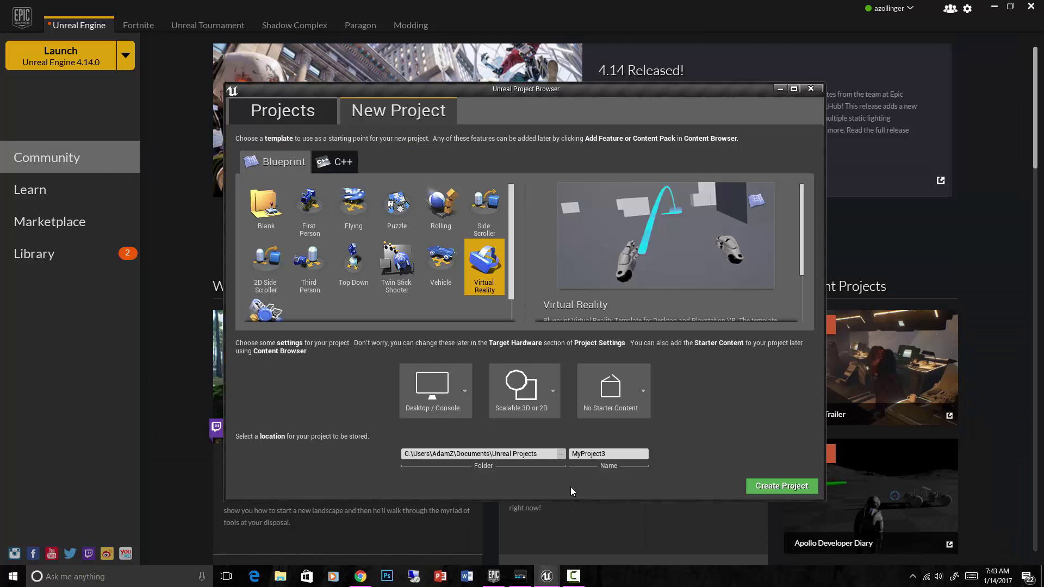
click(297, 114)
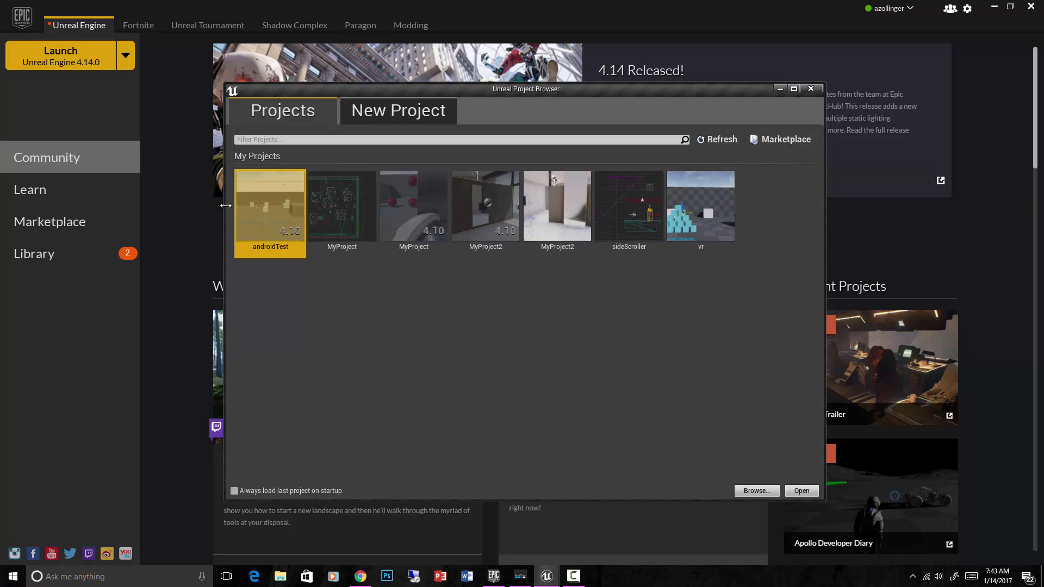
click(414, 114)
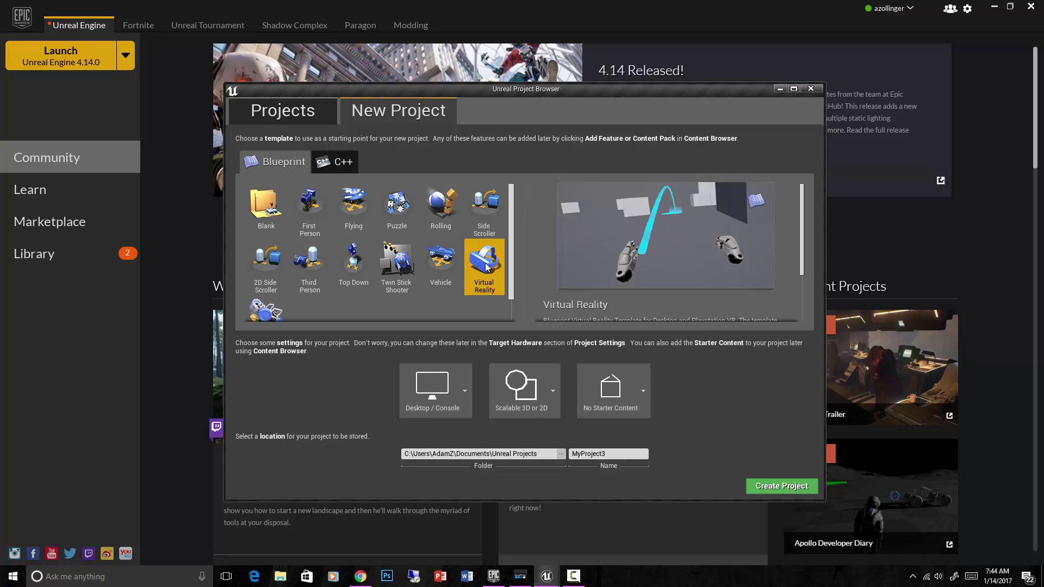
Target Mobile/Tablet hardware and keep Scalable 3D or 2D graphics quality
click(460, 391)
click(499, 454)
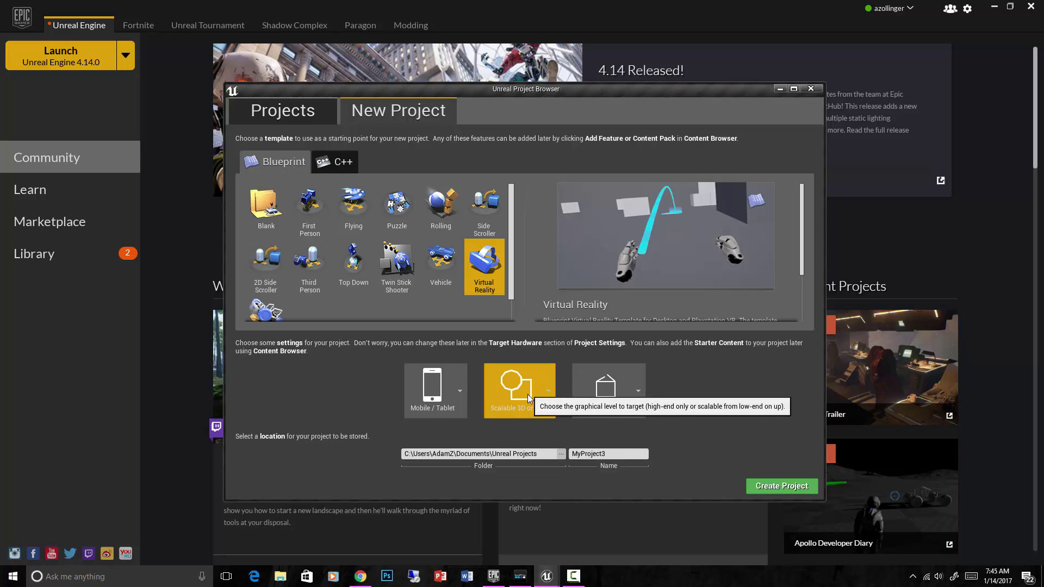
click(550, 396)
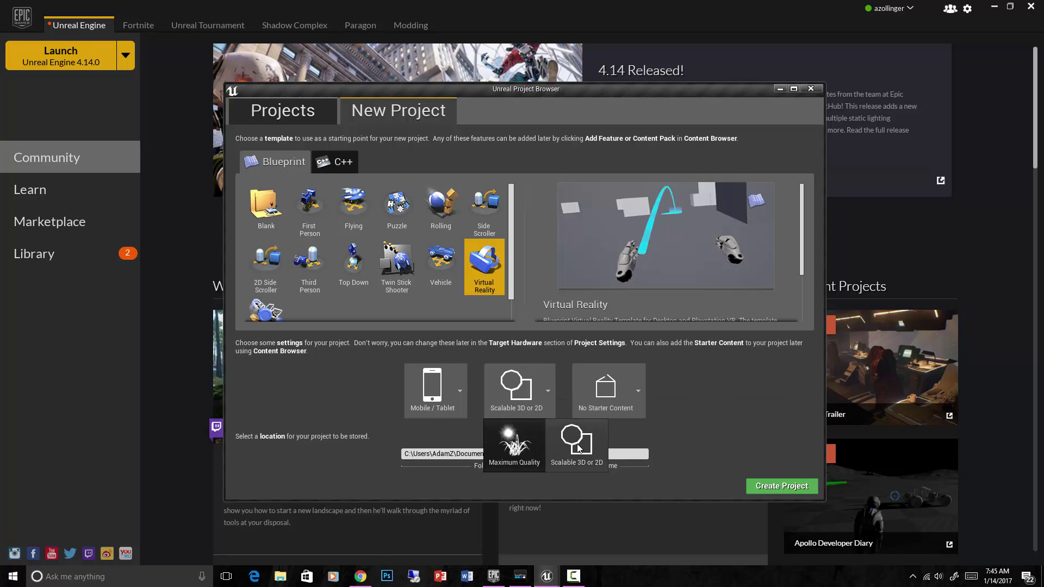
click(550, 455)
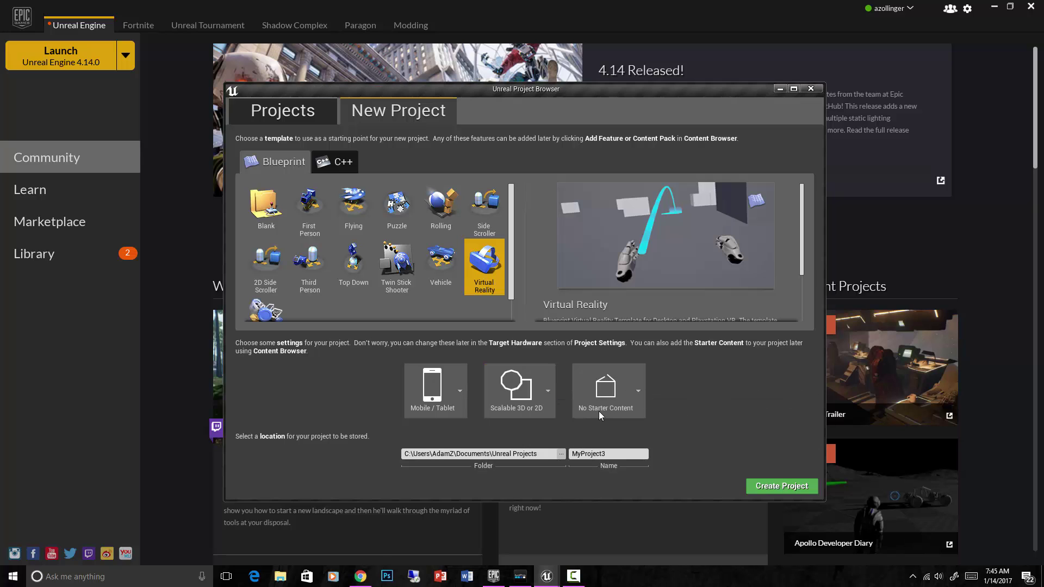
Name the project VrTEST in D:\_projects\_UE4\ and create it
click(561, 457)
double_click(579, 454)
text(VR TEST)
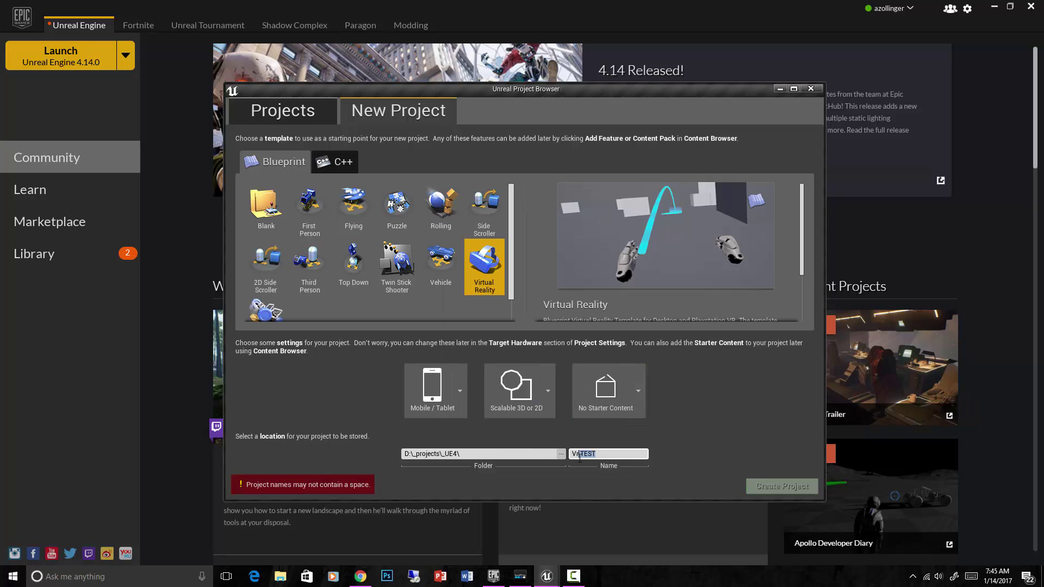
text(Vr)
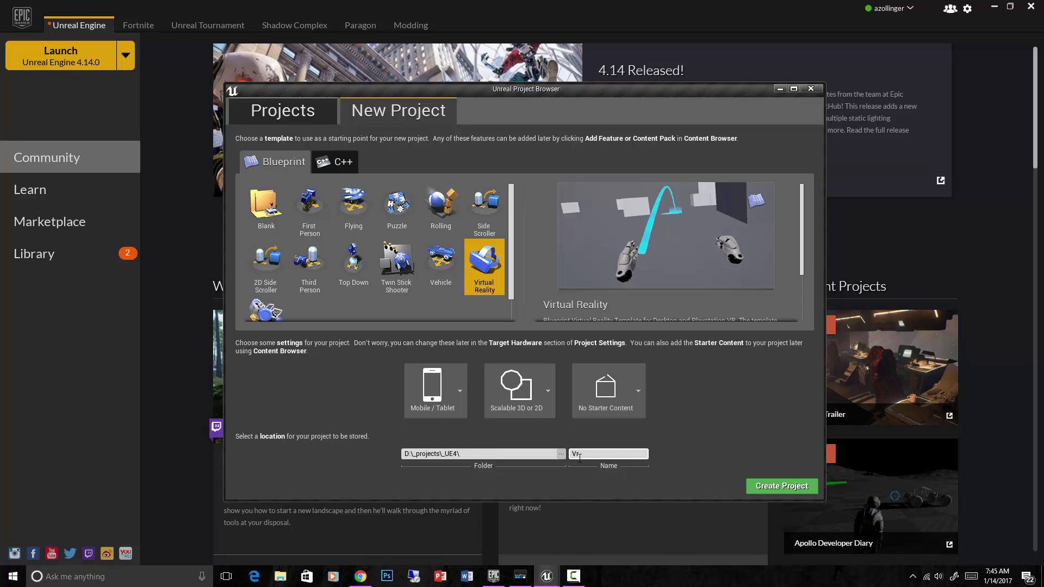
text(TEST)
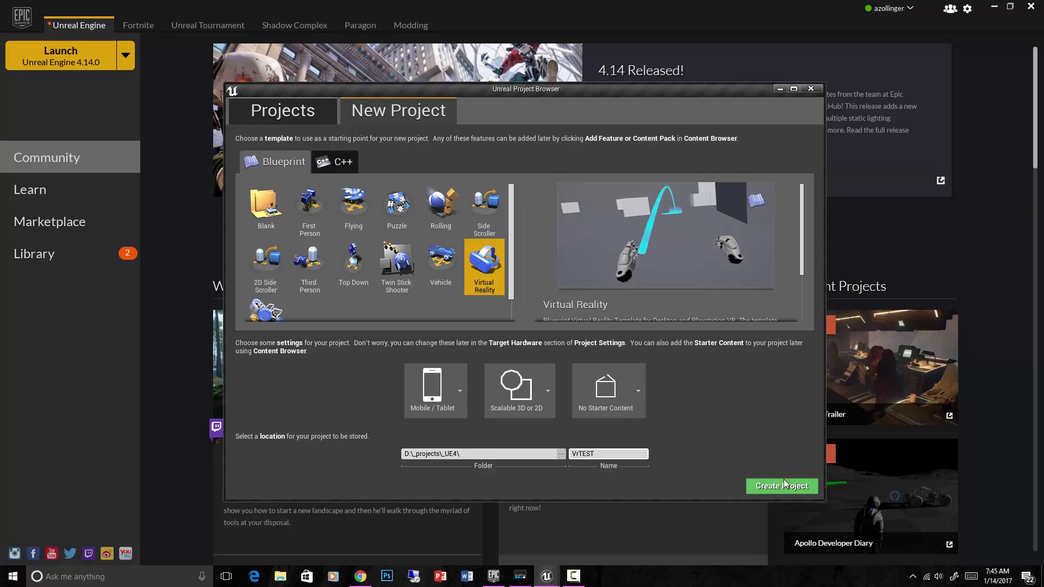
click(786, 492)
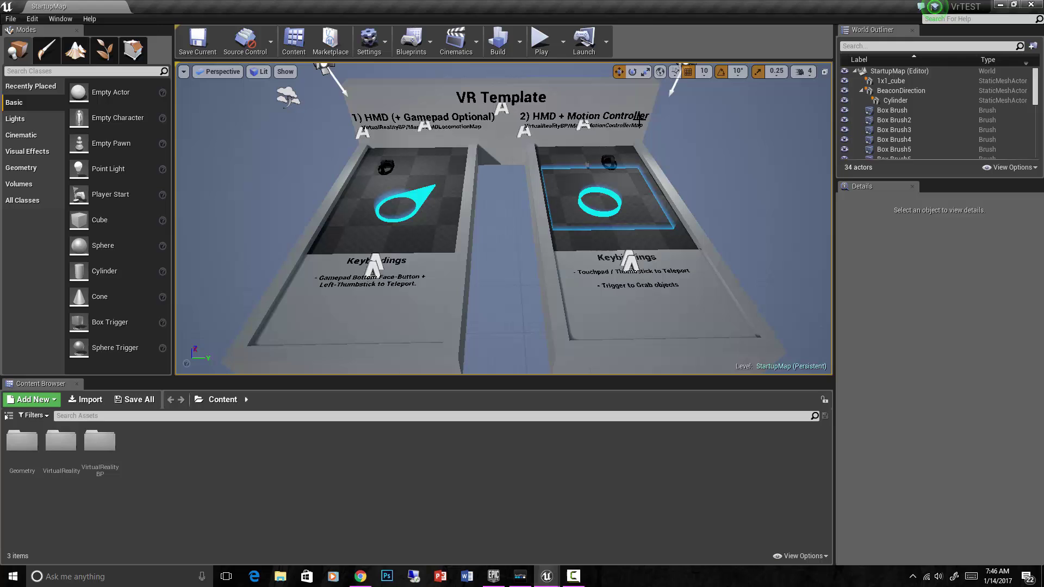
scroll(595, 173, up, 1)
scroll(595, 173, up, 2)
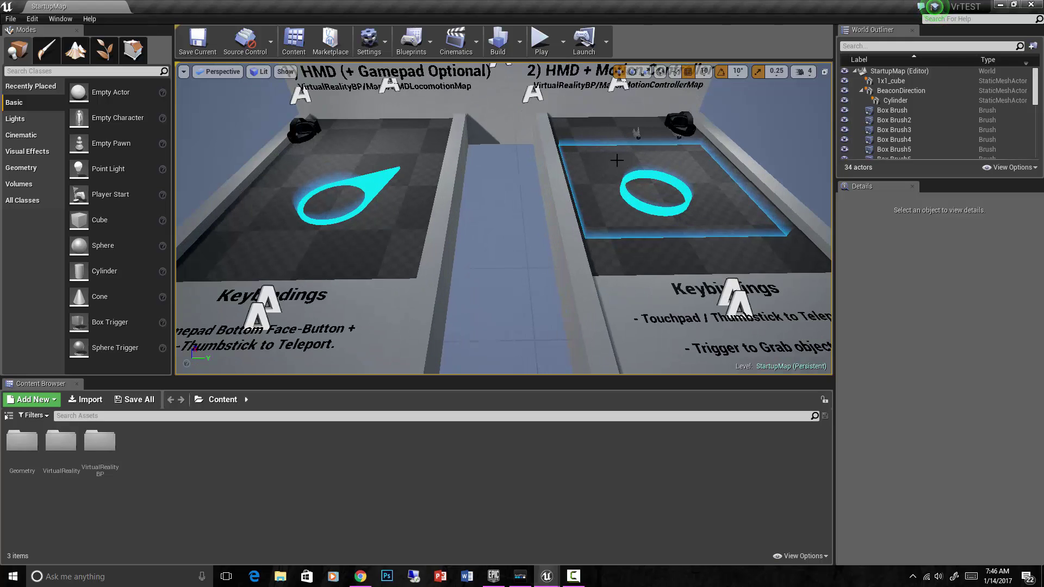
scroll(620, 158, up, 3)
scroll(648, 147, up, 1)
scroll(676, 146, up, 2)
scroll(669, 184, down, 4)
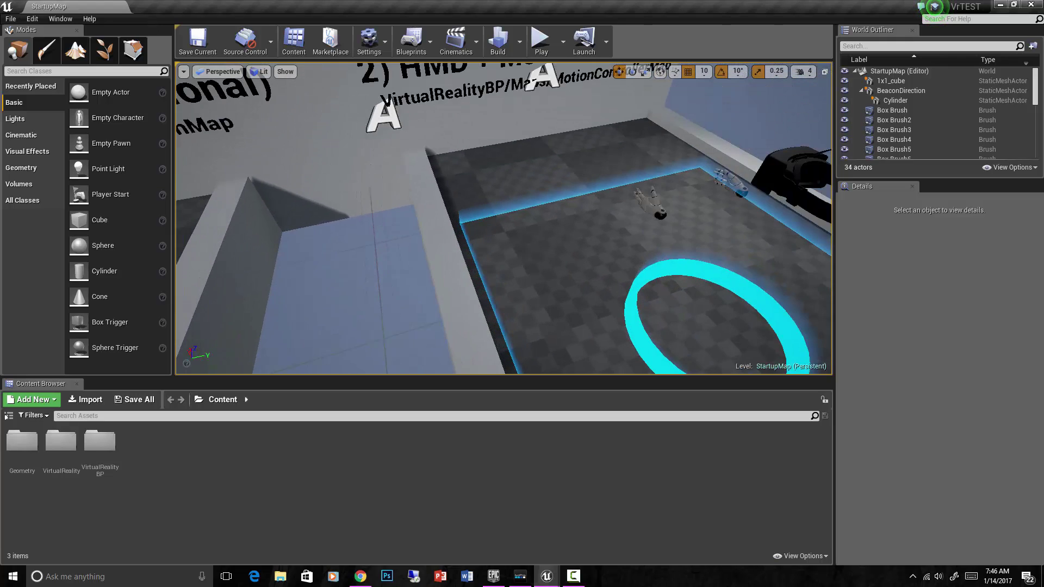
scroll(663, 220, up, 1)
scroll(657, 224, up, 2)
click(750, 238)
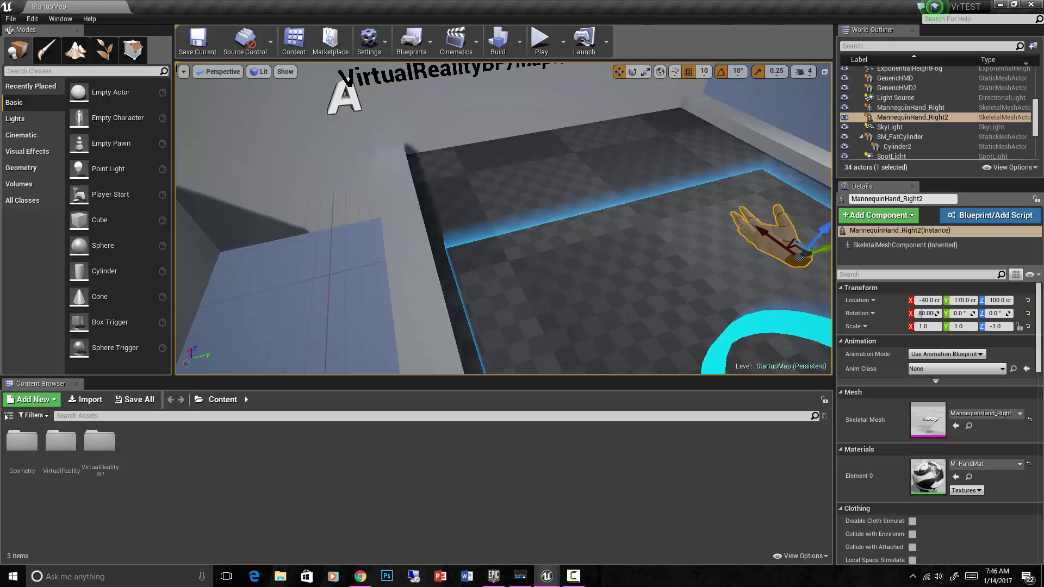
scroll(745, 239, down, 3)
scroll(707, 240, up, 2)
key(f)
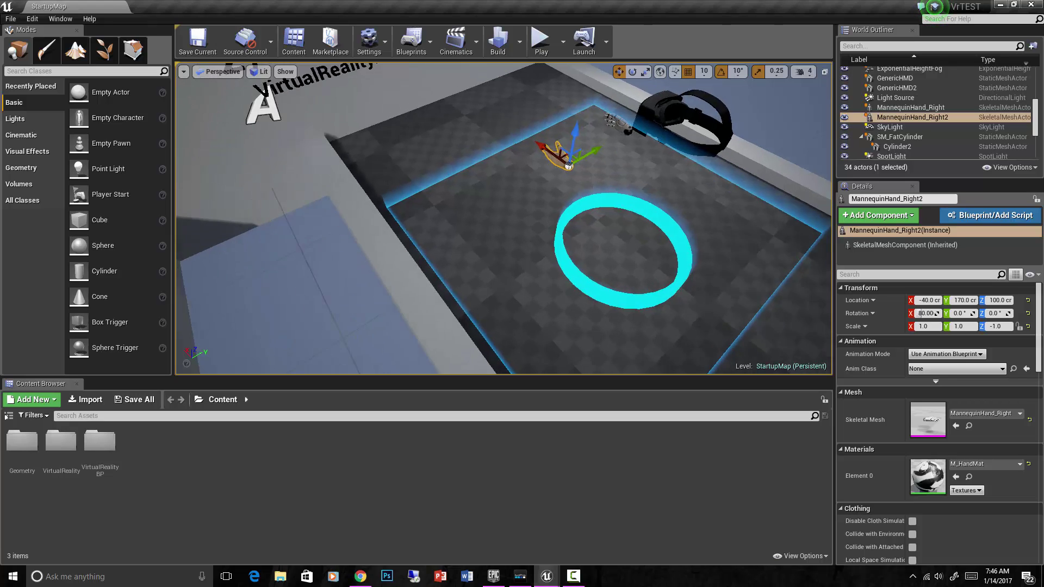
mouse_move(578, 216)
right_down()
mouse_move(566, 183)
mouse_move(544, 220)
right_up()
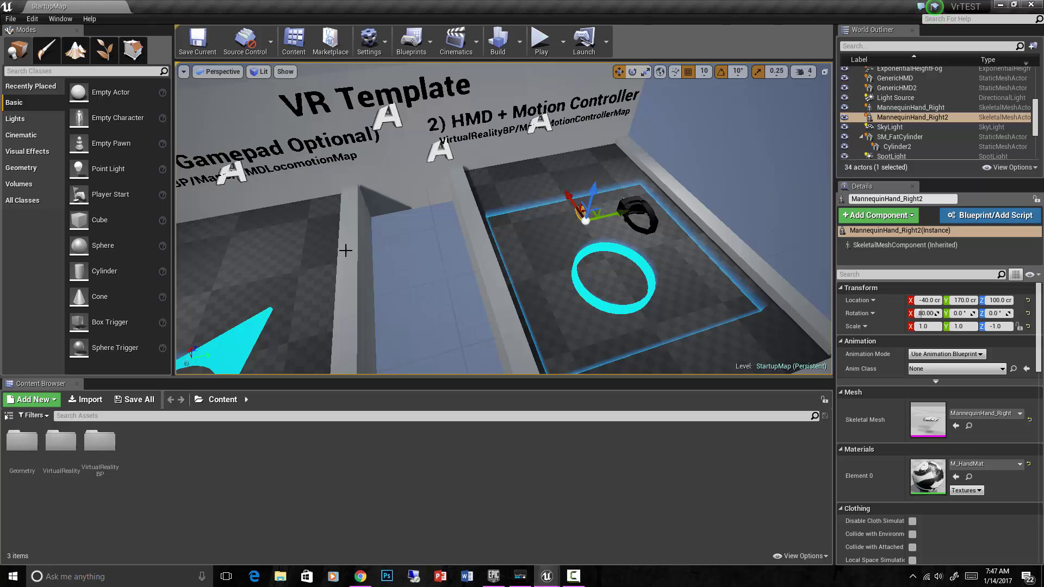
drag(312, 255, 313, 260)
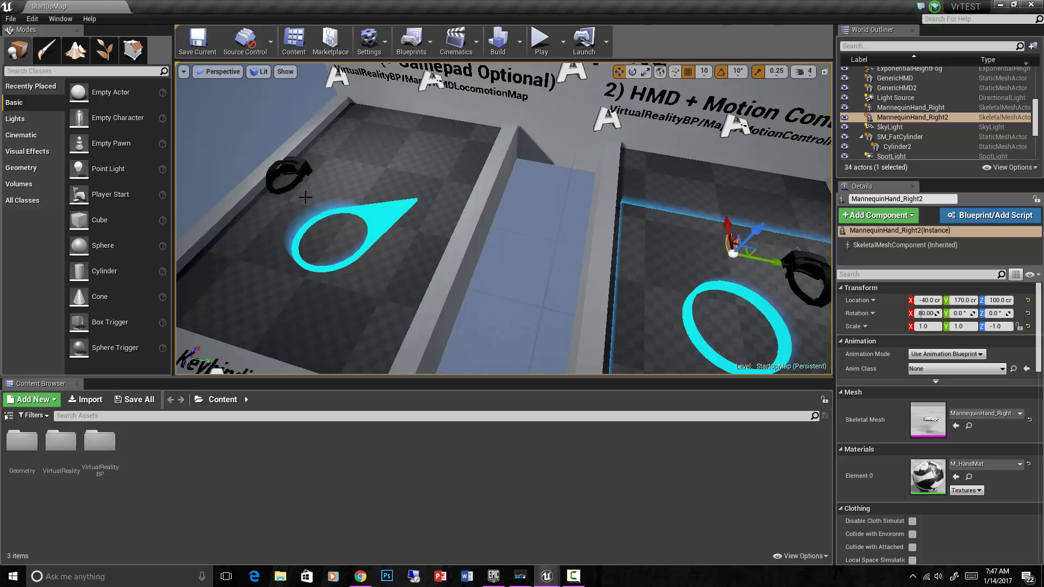
scroll(362, 185, down, 2)
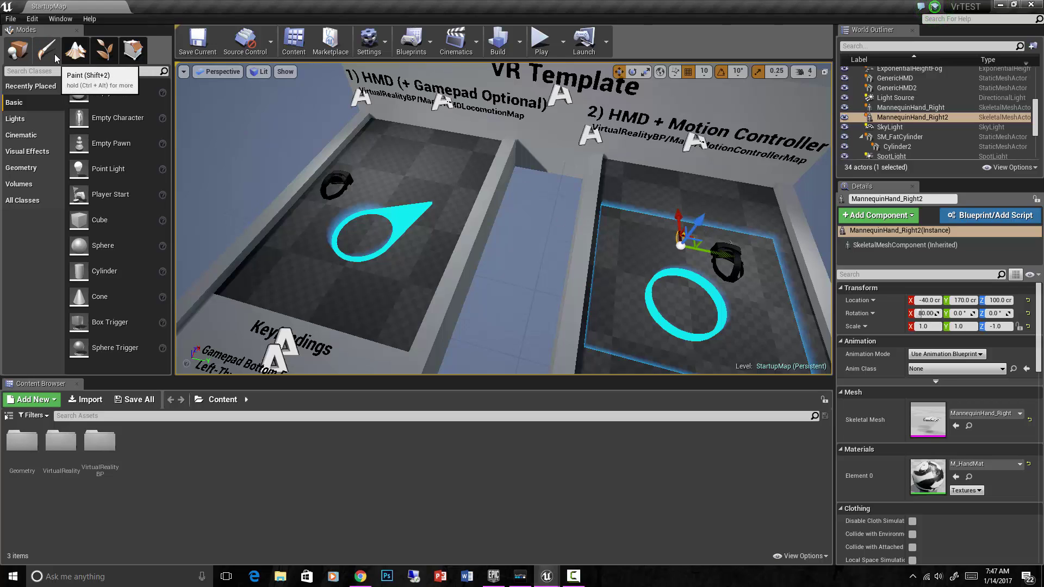
Open the MotionControllerMap level from VirtualRealityBP/Maps via File > Open Level
click(11, 18)
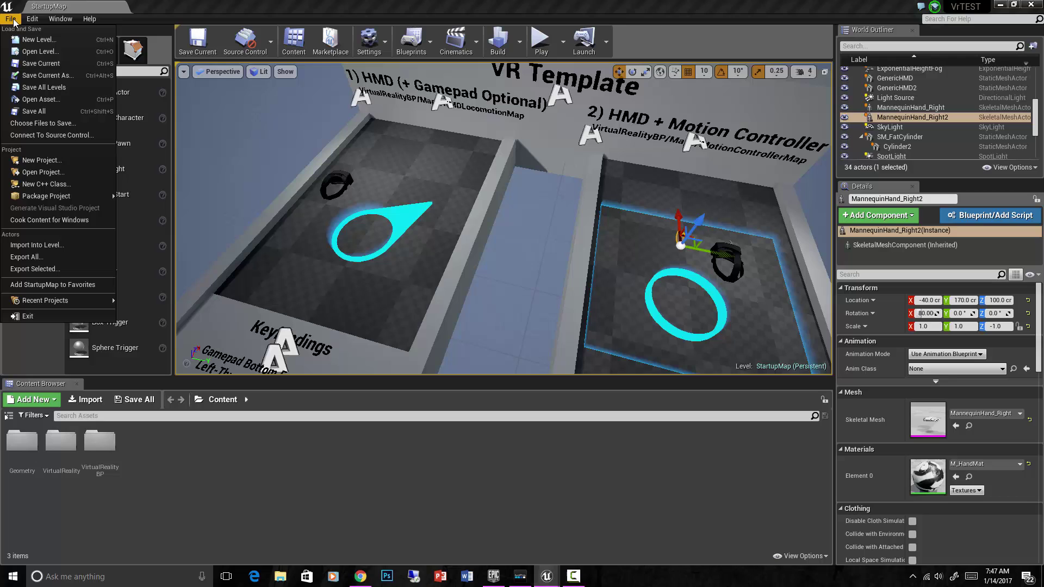
click(39, 52)
click(259, 145)
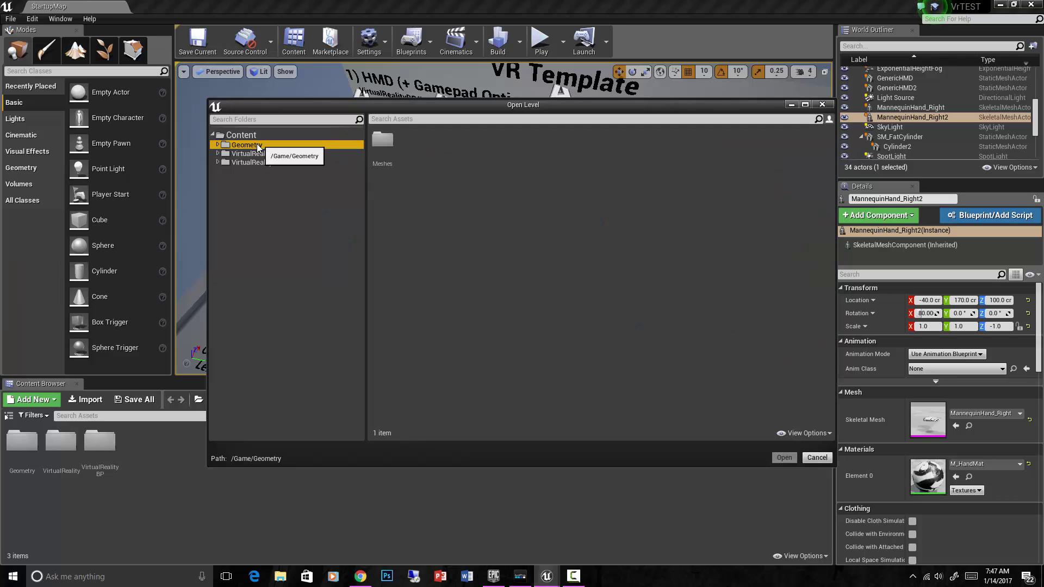
click(248, 163)
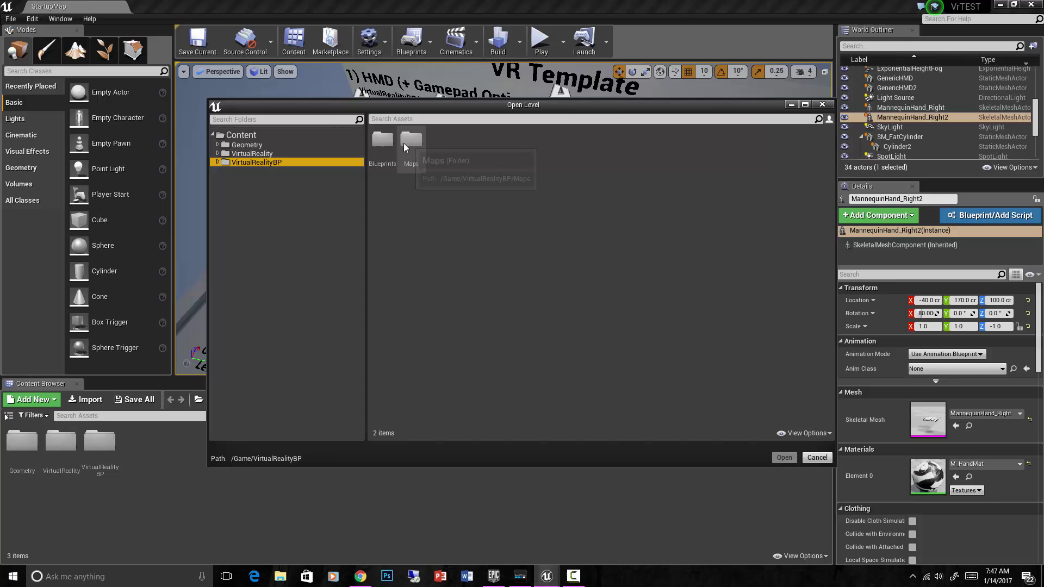
double_click(411, 141)
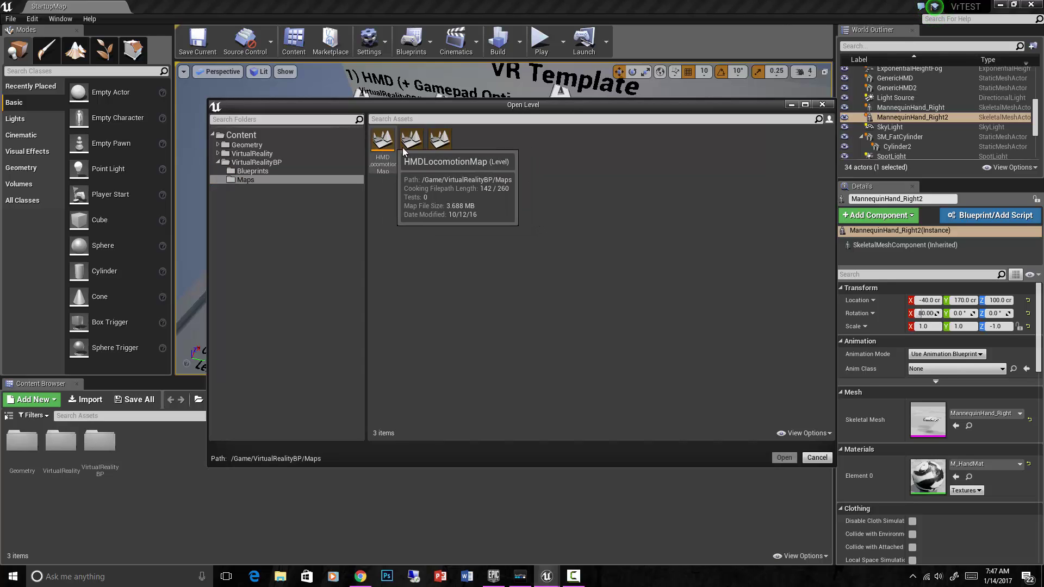
click(413, 145)
double_click(413, 146)
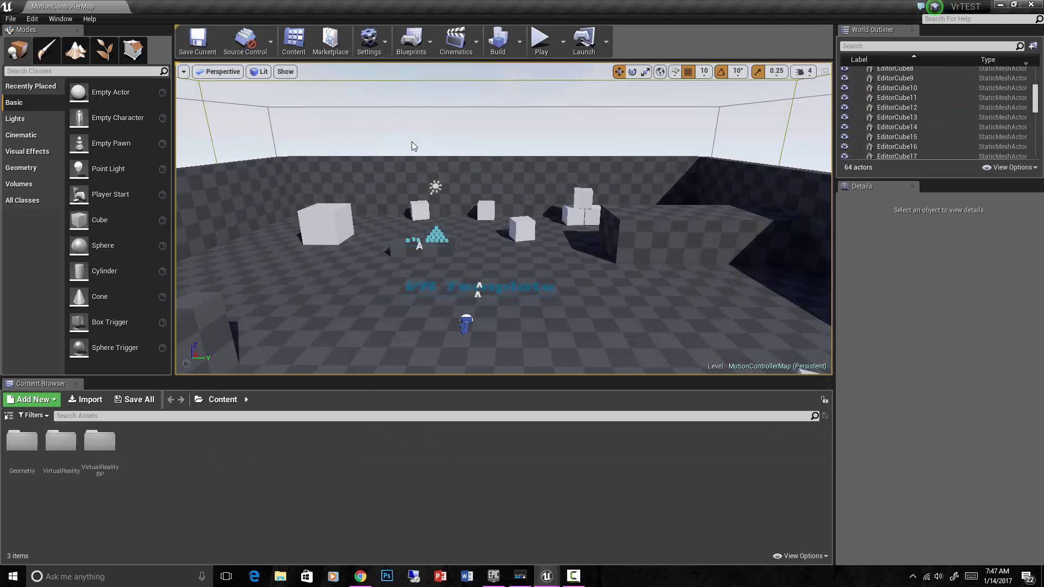
mouse_move(477, 280)
right_down()
mouse_move(451, 280)
mouse_move(595, 183)
right_up()
click(595, 184)
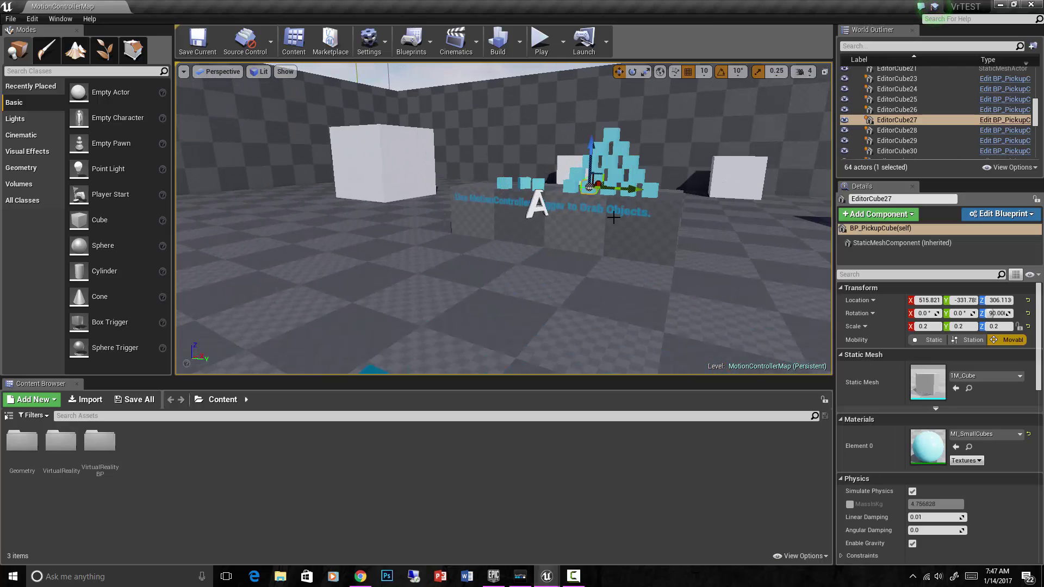
scroll(611, 220, down, 3)
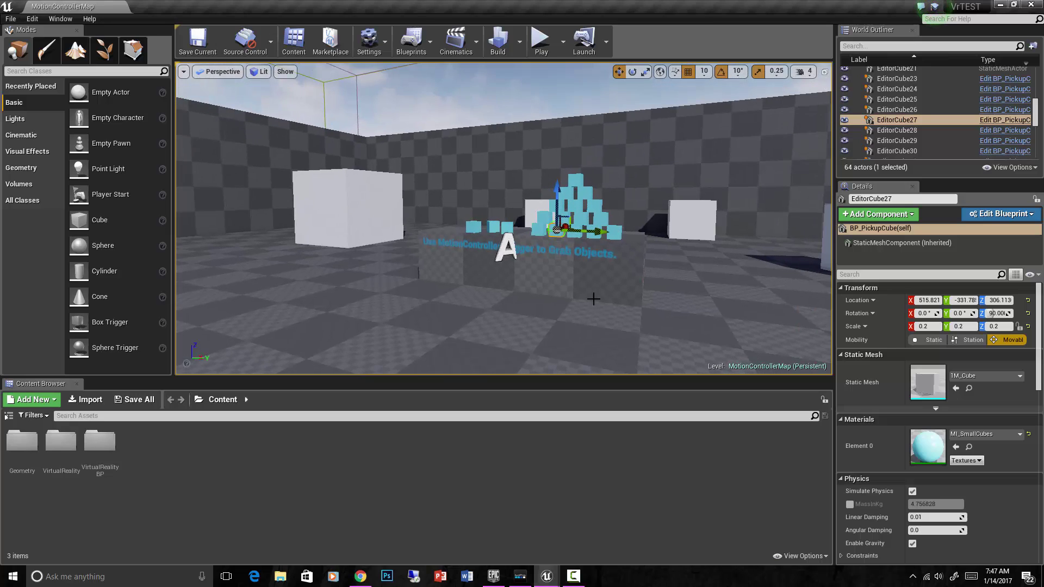
scroll(593, 298, up, 2)
scroll(593, 298, up, 2)
scroll(593, 298, up, 2)
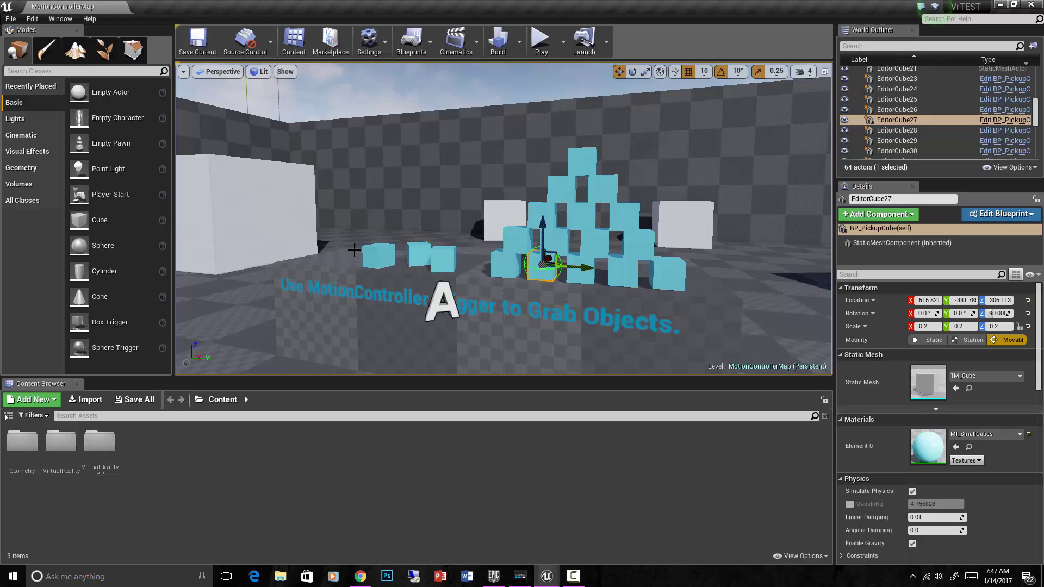
key(f)
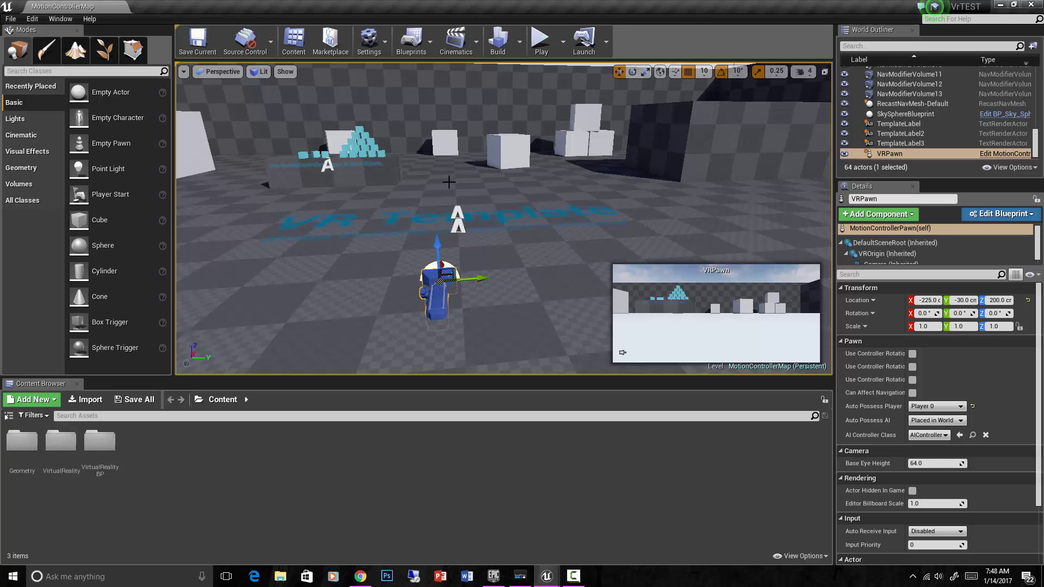
right_drag(602, 222, 601, 221)
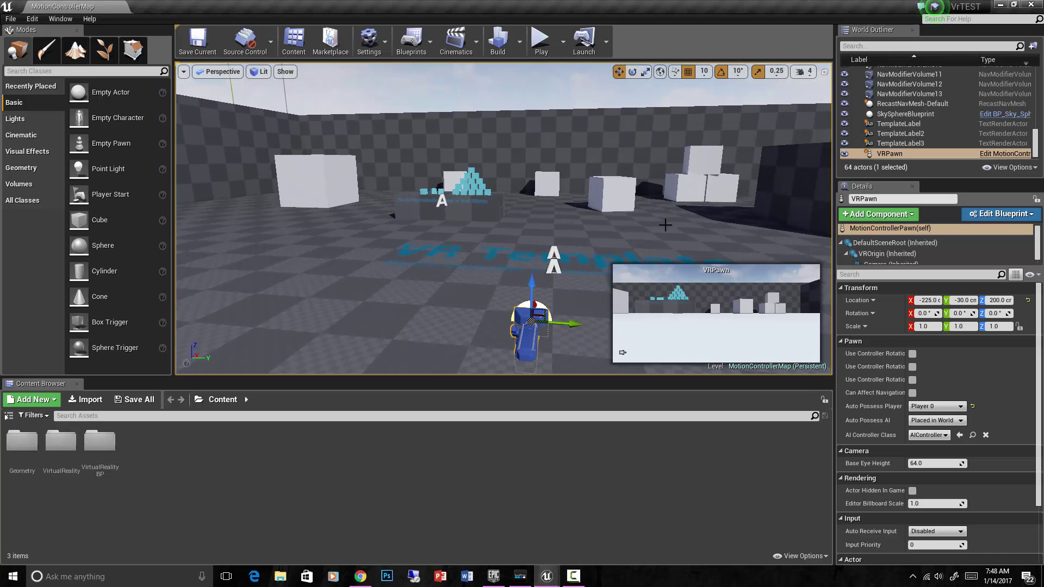
right_drag(665, 224, 665, 224)
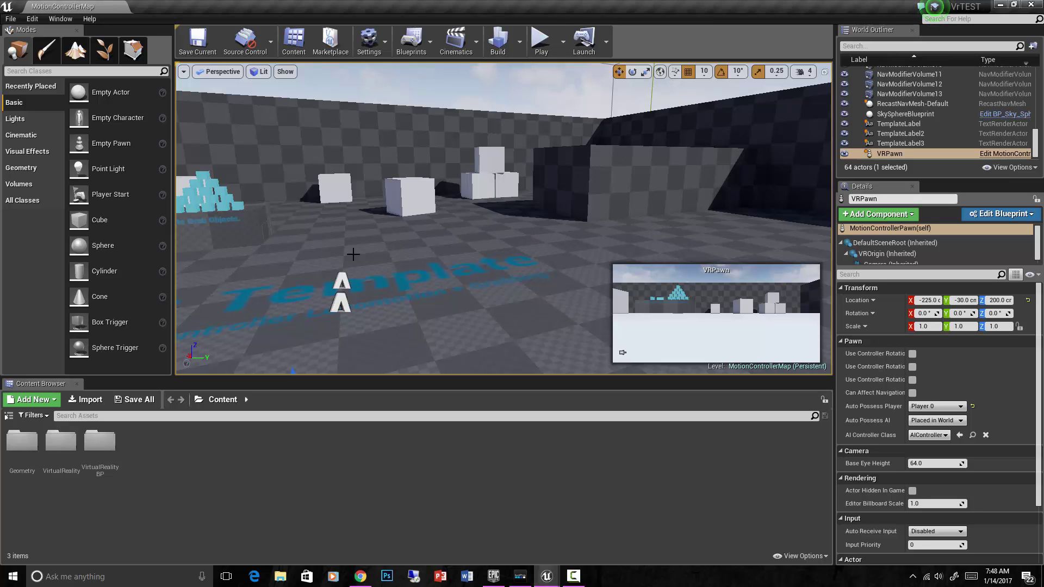
right_drag(353, 254, 353, 254)
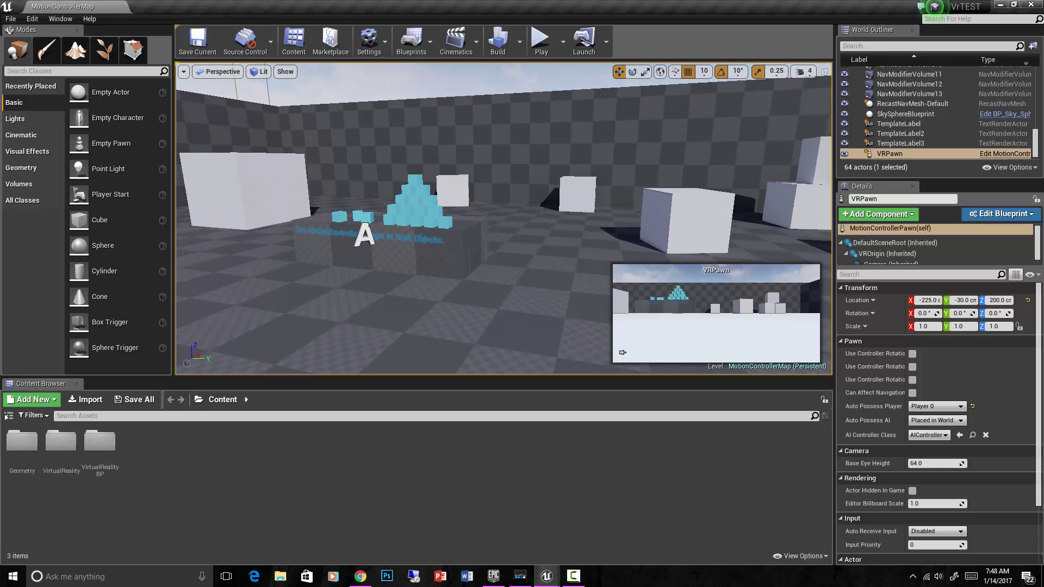
scroll(371, 270, down, 2)
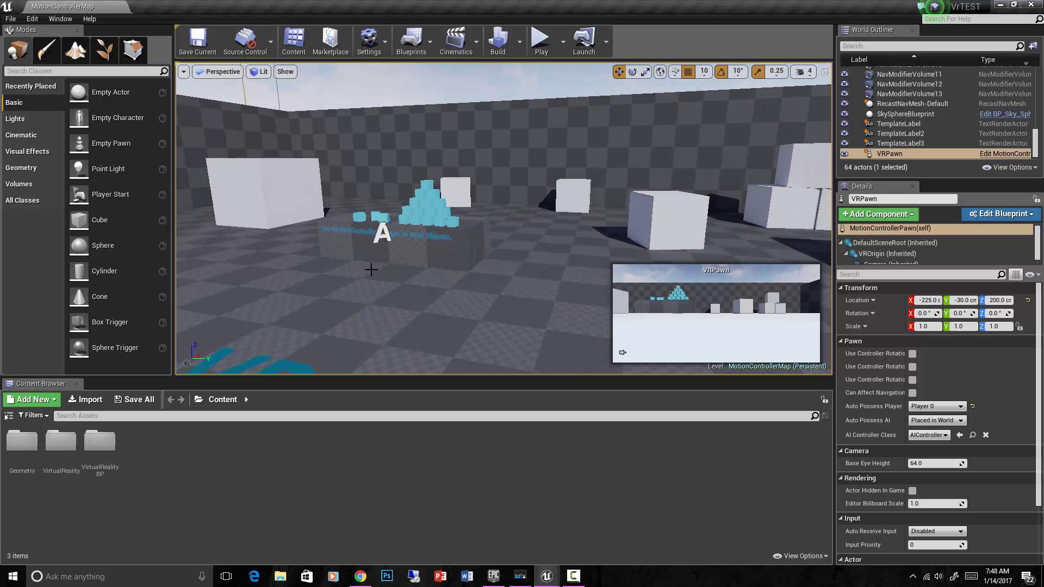
scroll(371, 269, down, 3)
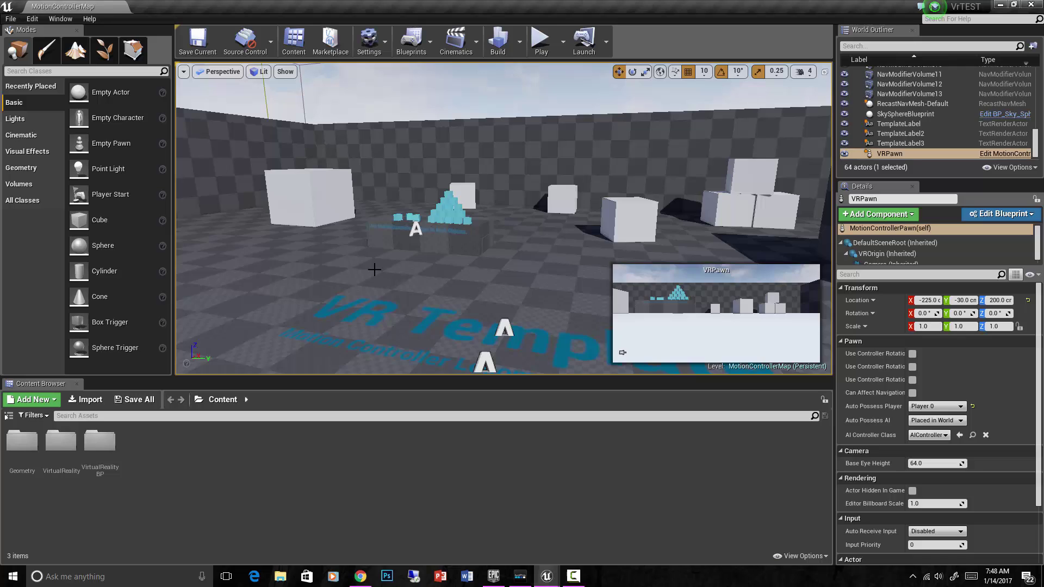
click(373, 269)
right_drag(443, 280, 463, 279)
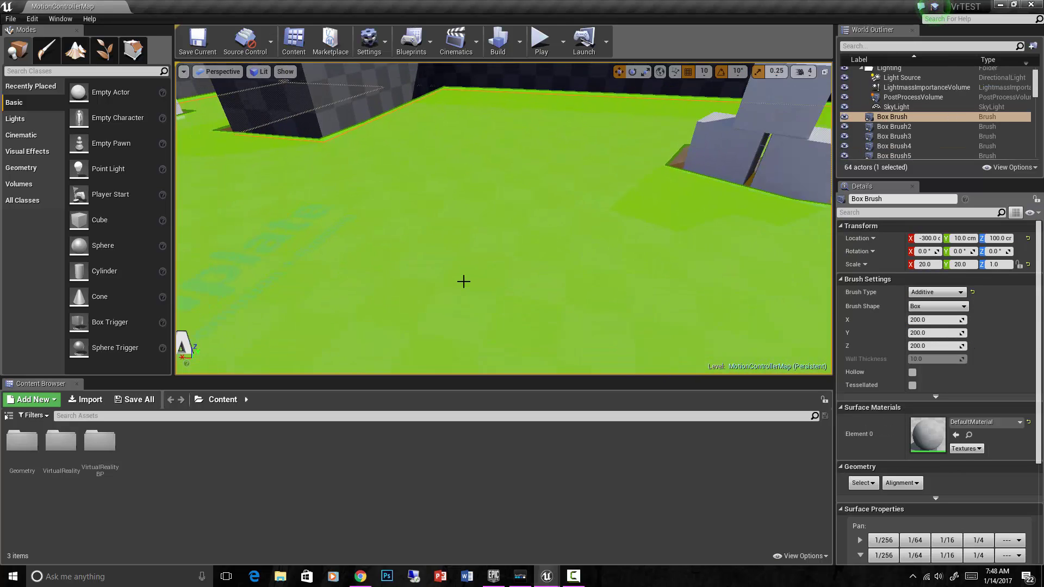
scroll(464, 279, down, 3)
scroll(464, 280, up, 2)
scroll(463, 281, down, 2)
scroll(463, 281, down, 2)
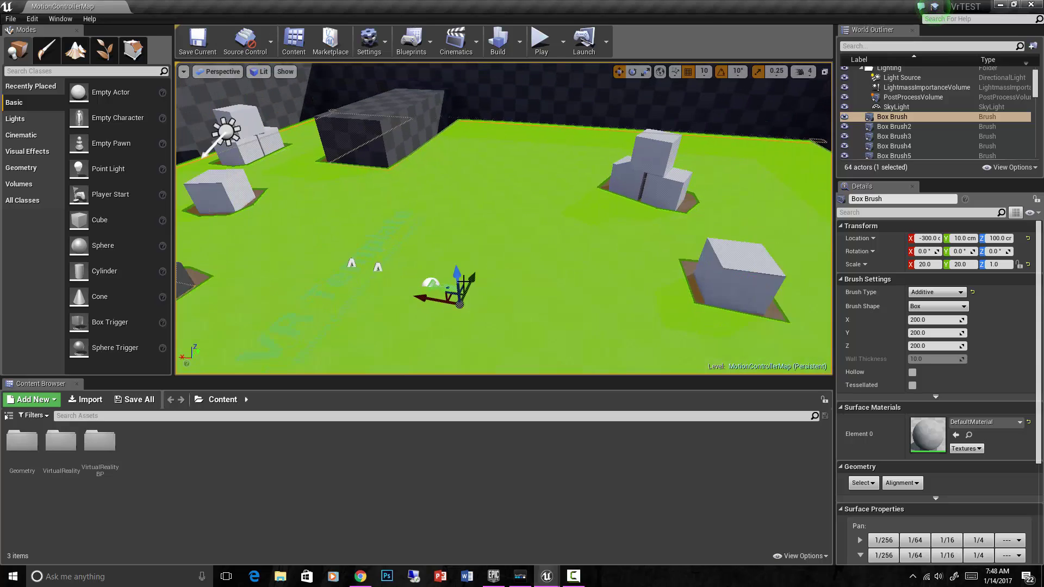
scroll(463, 281, down, 2)
scroll(464, 281, down, 2)
scroll(464, 281, down, 2)
scroll(463, 281, down, 2)
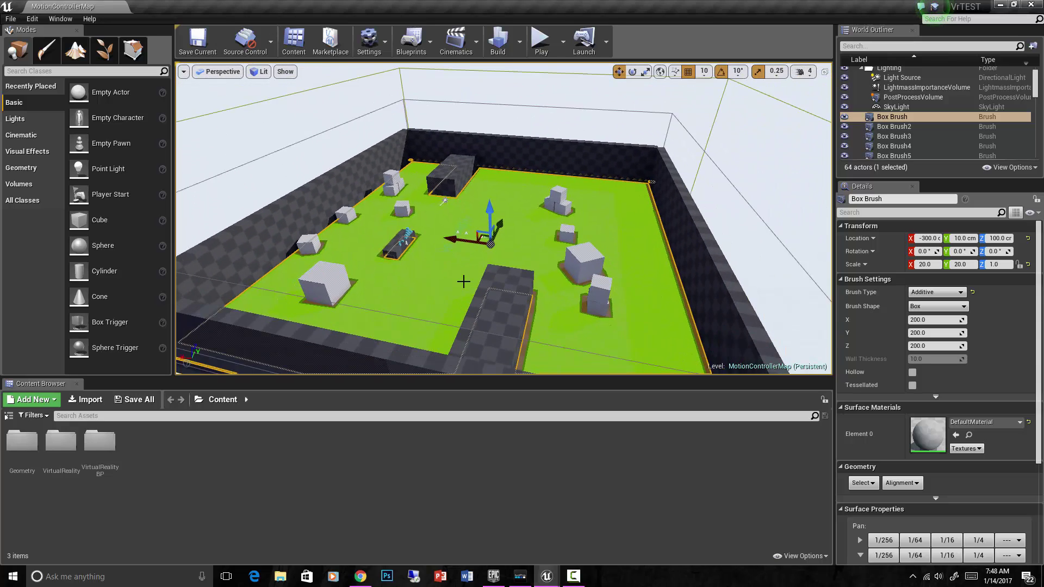
scroll(464, 281, down, 2)
right_drag(449, 281, 422, 289)
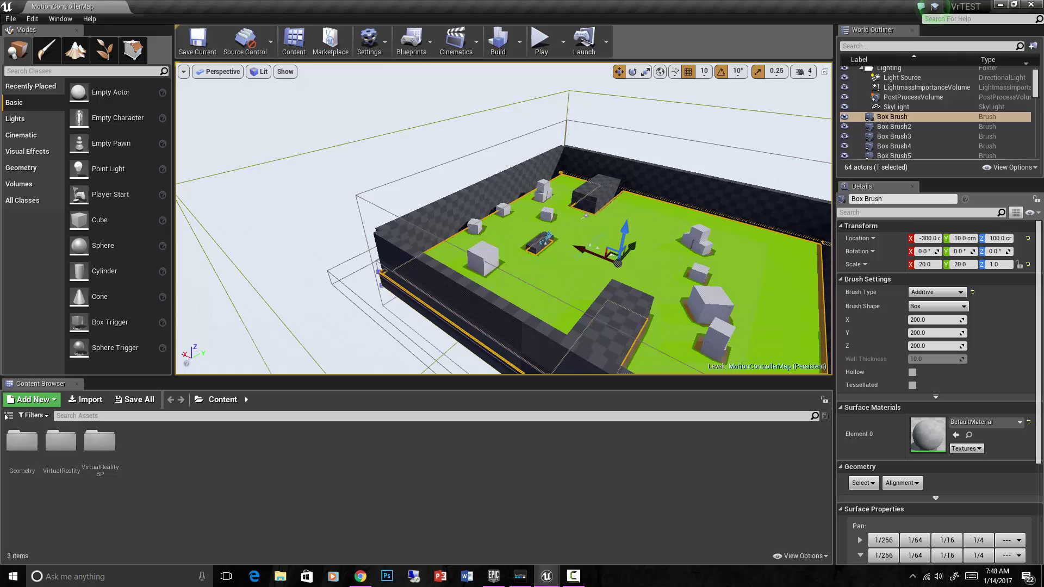
click(374, 209)
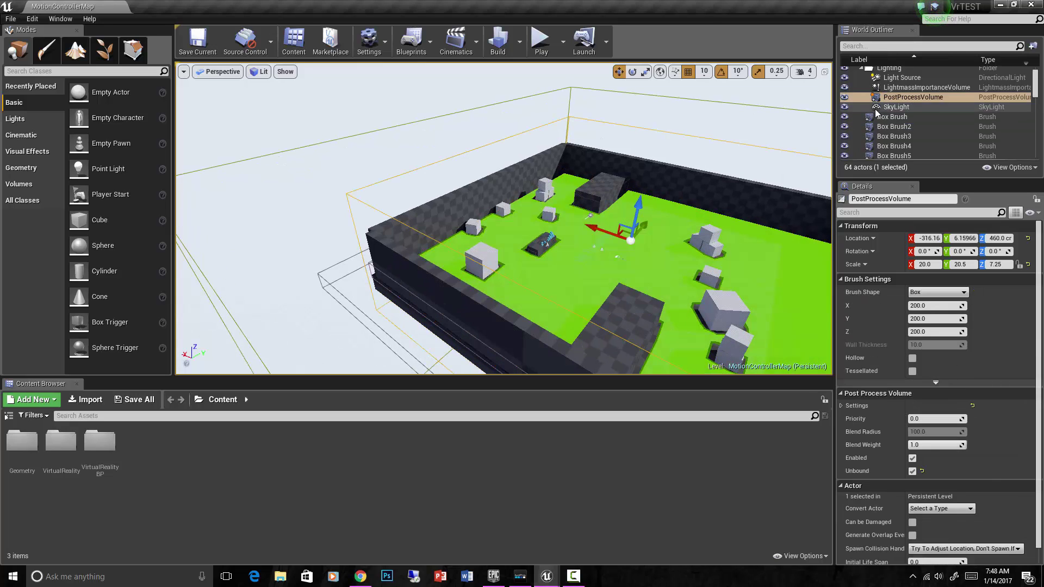
click(365, 134)
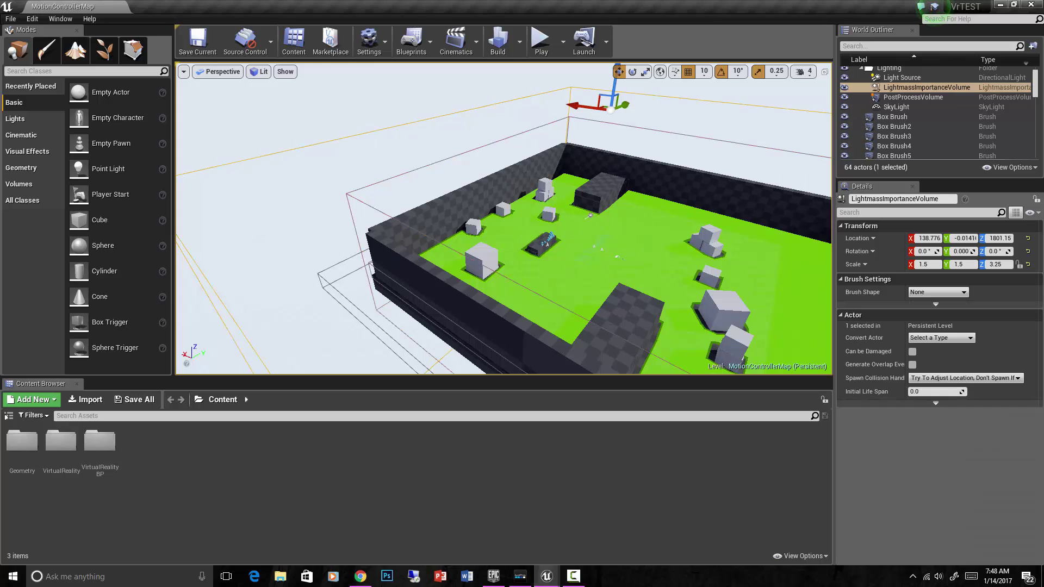
mouse_move(374, 187)
mouse_down()
mouse_move(375, 141)
mouse_move(318, 171)
mouse_move(244, 167)
mouse_up()
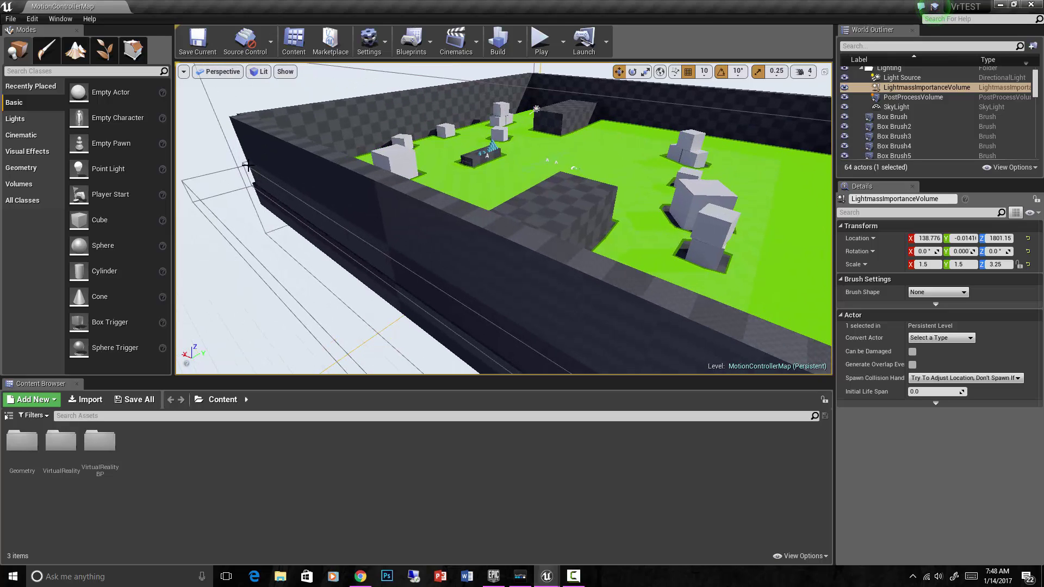
click(250, 169)
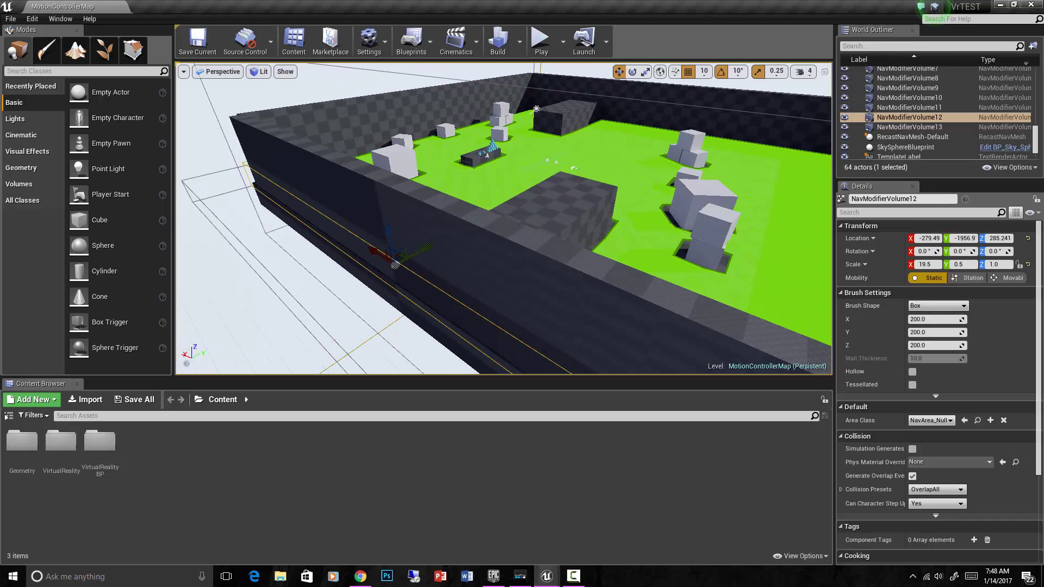
click(948, 119)
right_drag(301, 243, 315, 250)
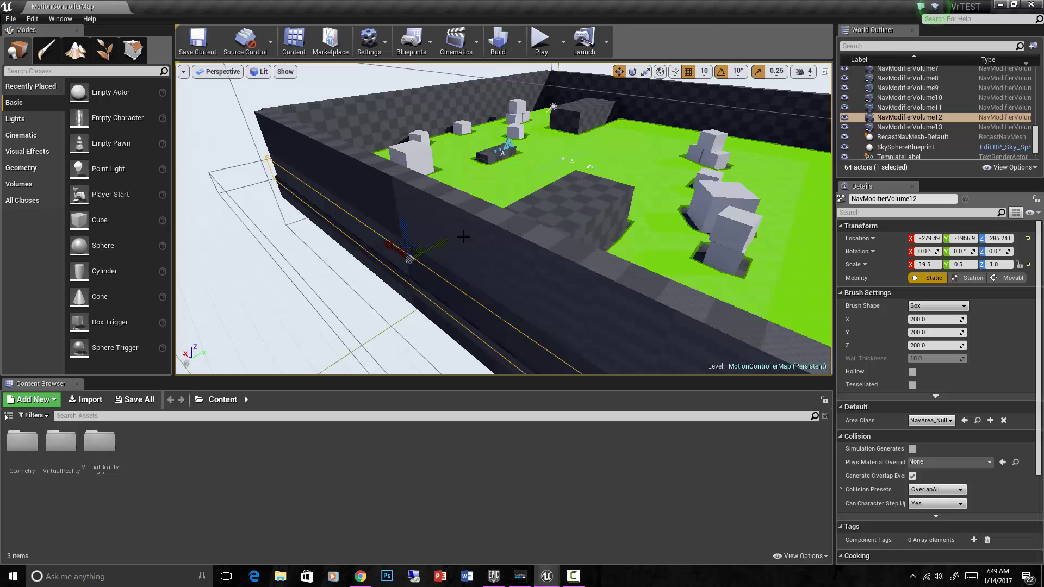
Drag a Box brush from the Geometry modes onto the arena floor
click(32, 167)
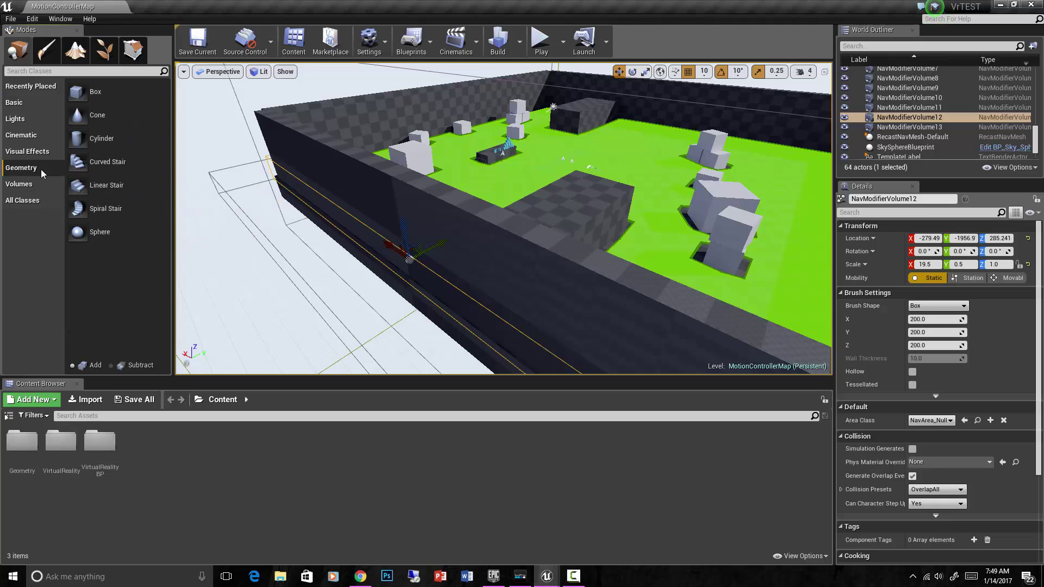
click(113, 98)
scroll(250, 171, down, 5)
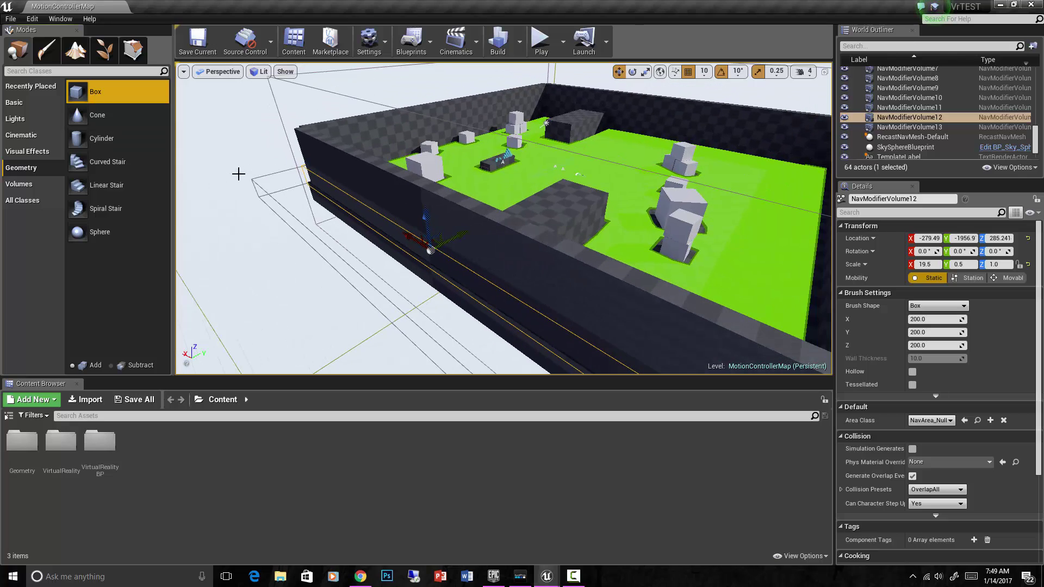
mouse_move(87, 92)
mouse_down()
mouse_move(498, 190)
mouse_move(731, 194)
mouse_up()
mouse_move(730, 194)
right_down()
mouse_move(707, 196)
mouse_move(651, 329)
right_up()
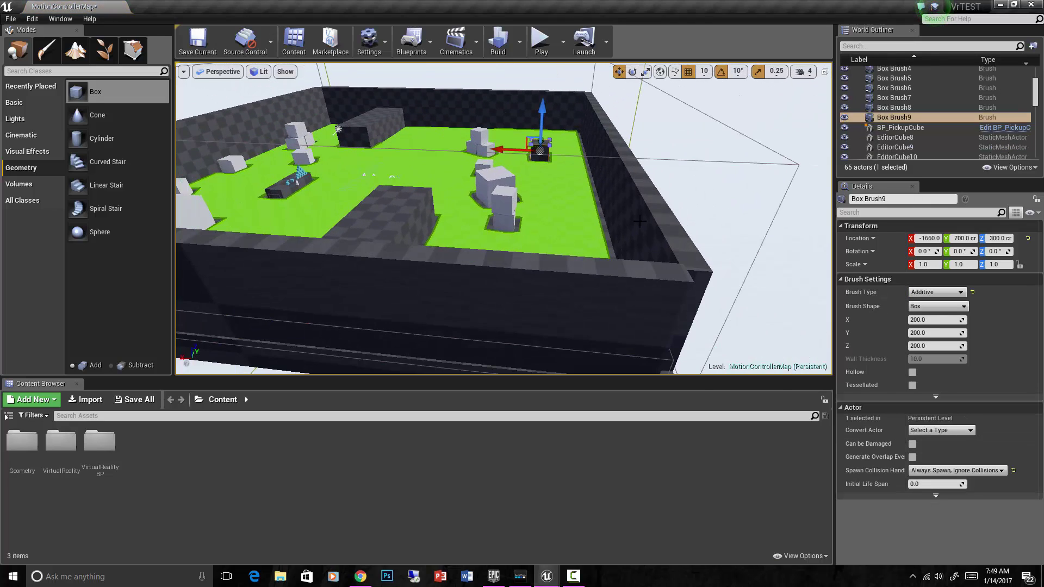
Reselect the new Box Brush9 and frame it in the viewport
click(639, 330)
right_drag(639, 330, 639, 304)
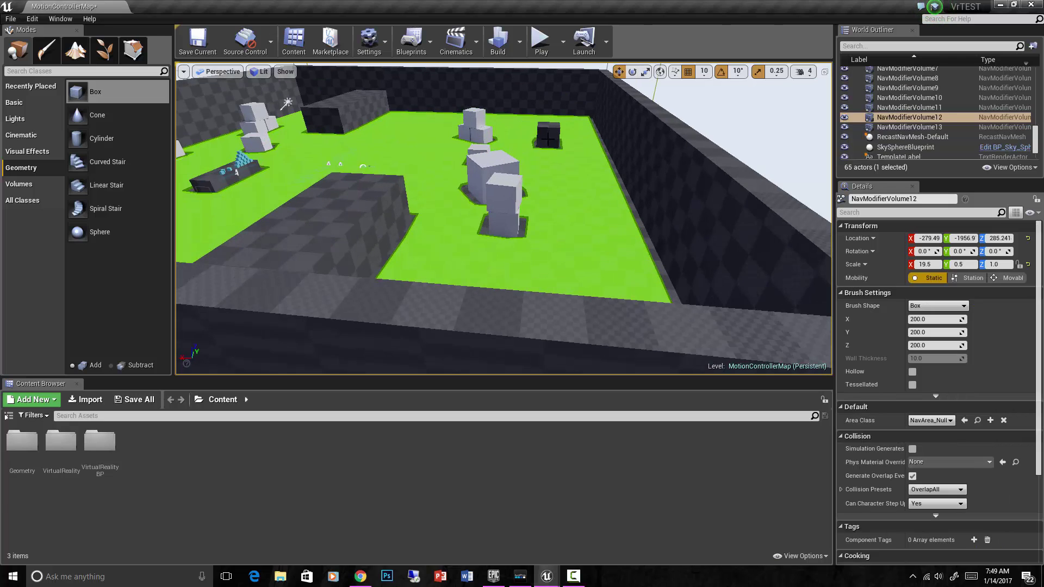
click(548, 135)
mouse_move(507, 162)
right_down()
mouse_move(601, 250)
mouse_move(591, 194)
right_up()
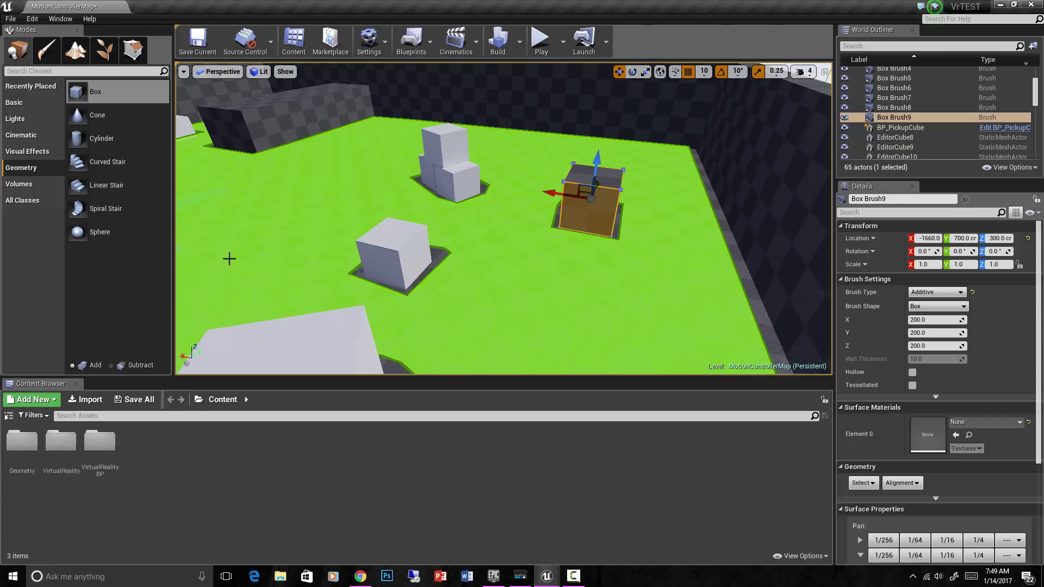
scroll(409, 314, down, 2)
right_drag(428, 303, 474, 287)
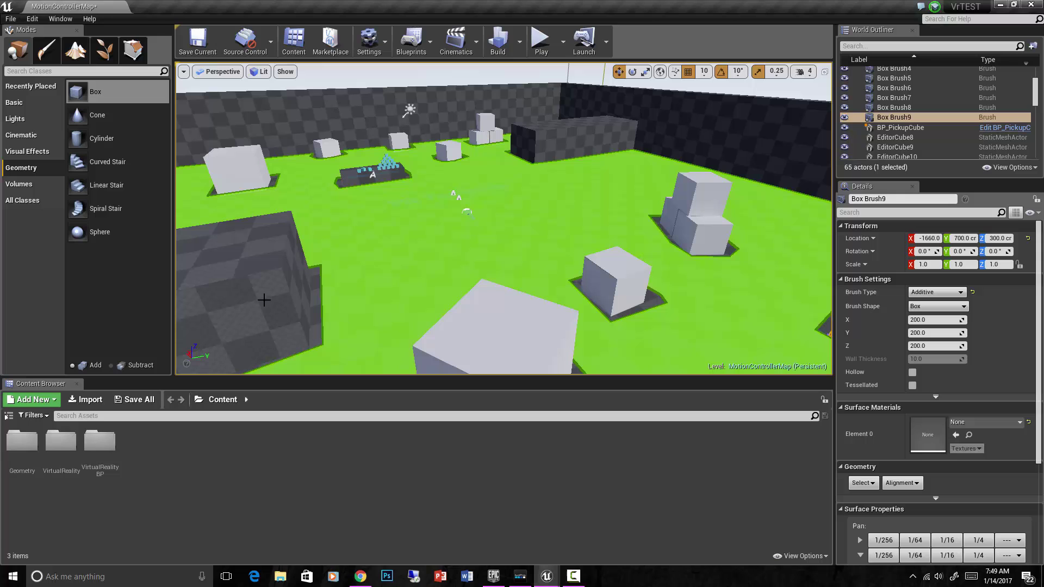
key(f)
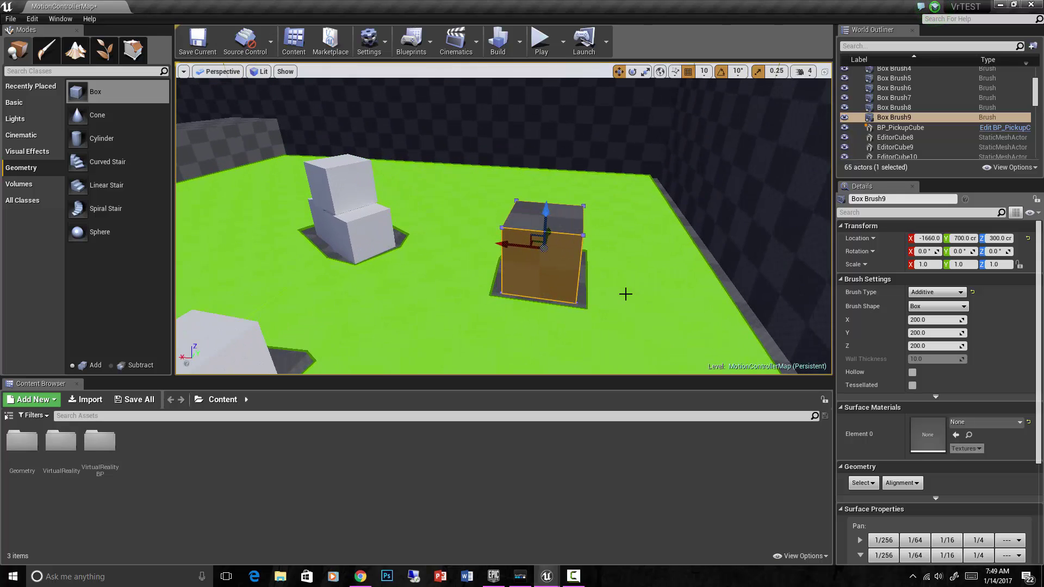
Convert Box Brush9 into a NavModifierVolume using Convert Actor in Details
scroll(935, 381, down, 3)
scroll(935, 380, down, 2)
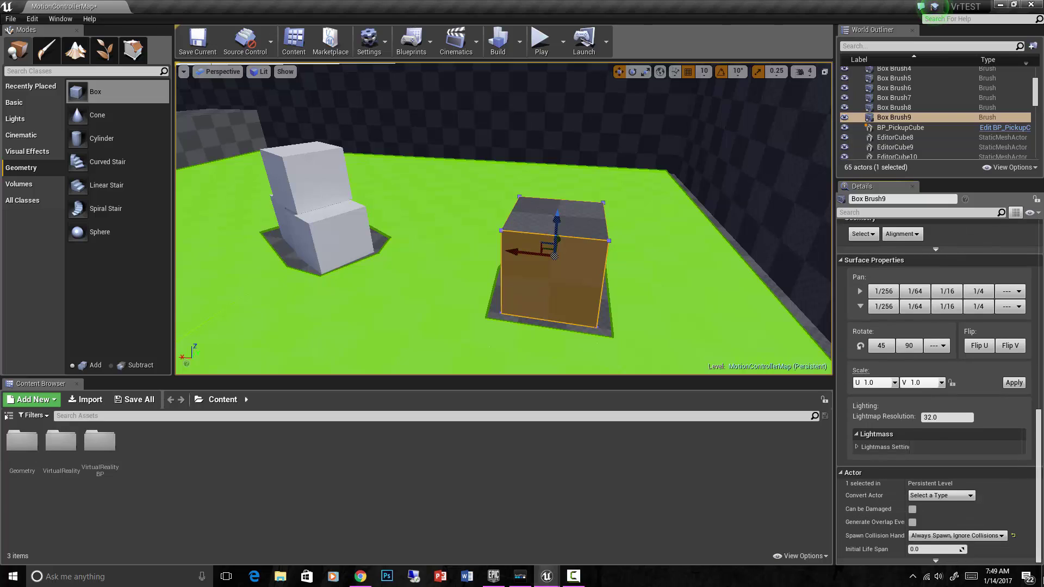
click(963, 496)
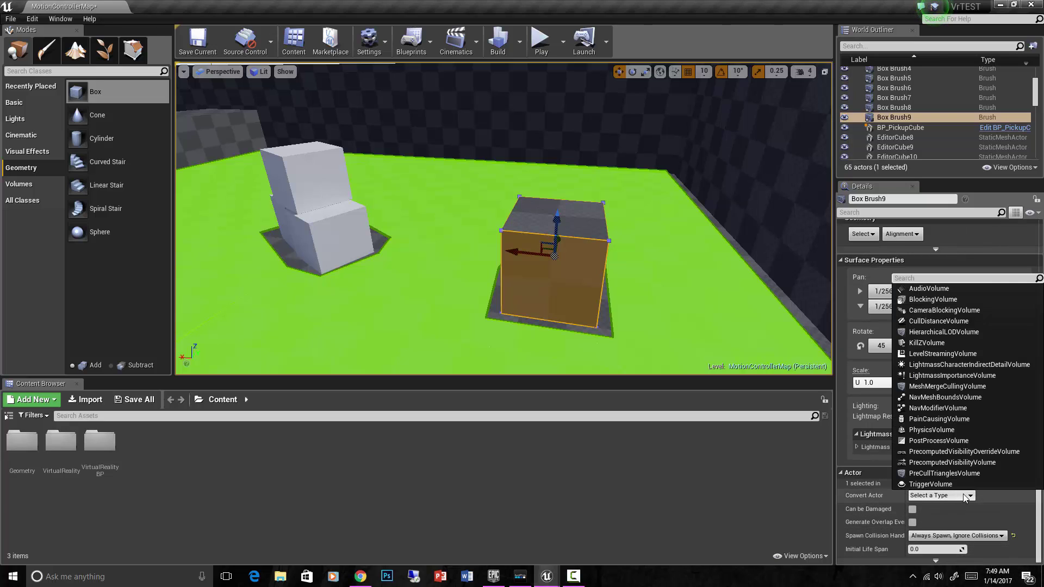
click(941, 409)
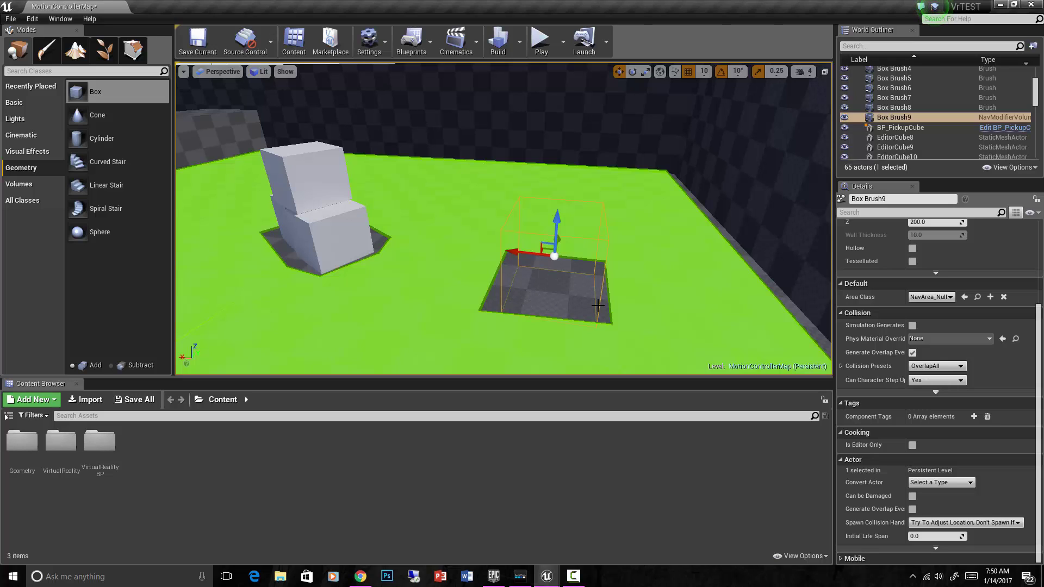
Pick out the converted Box Brush9 volume among the post process and nav mesh volumes and frame it
mouse_move(597, 305)
right_down()
mouse_move(680, 326)
mouse_move(445, 318)
right_up()
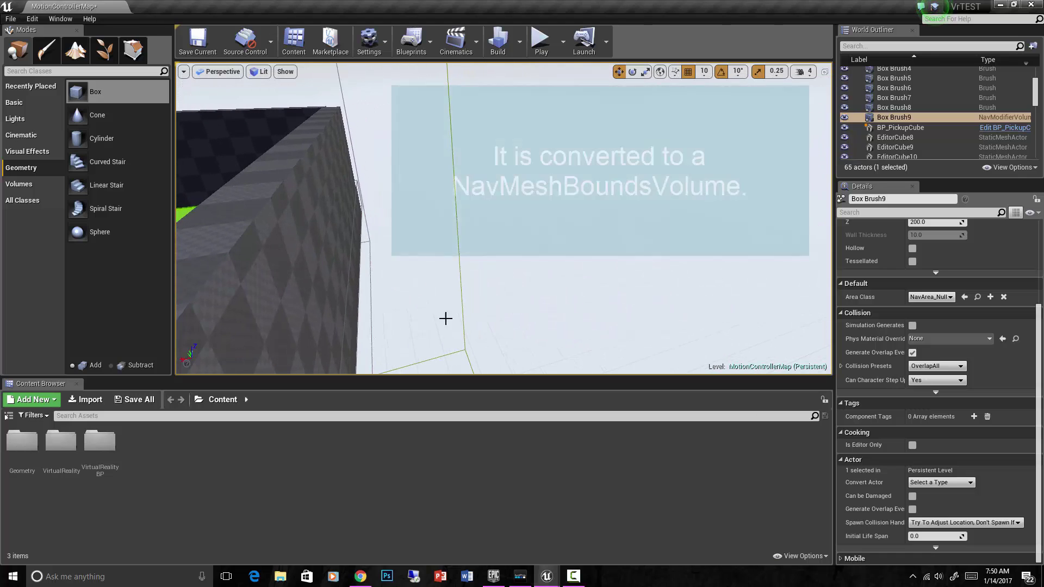
click(369, 287)
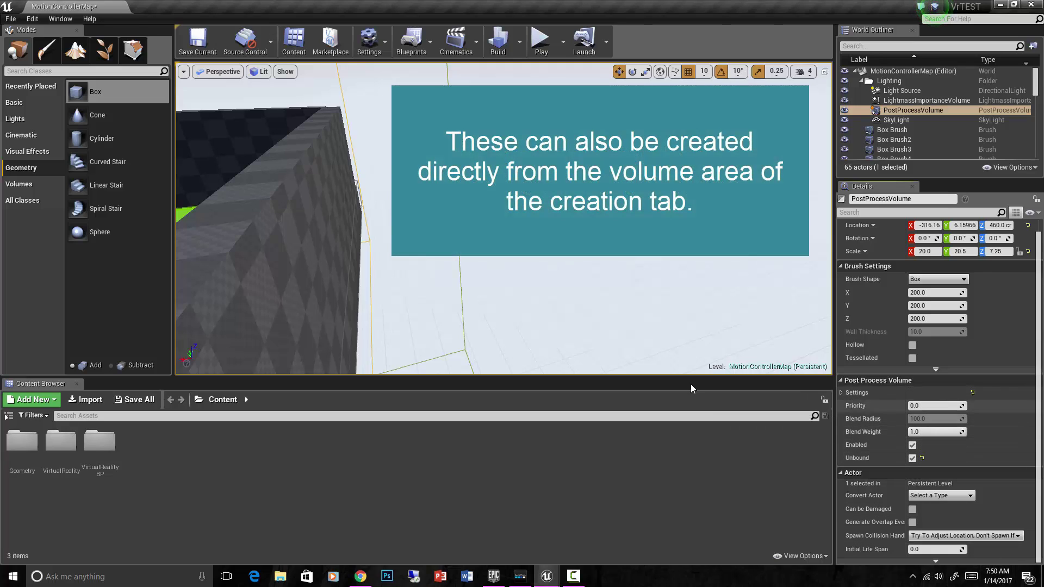
click(350, 269)
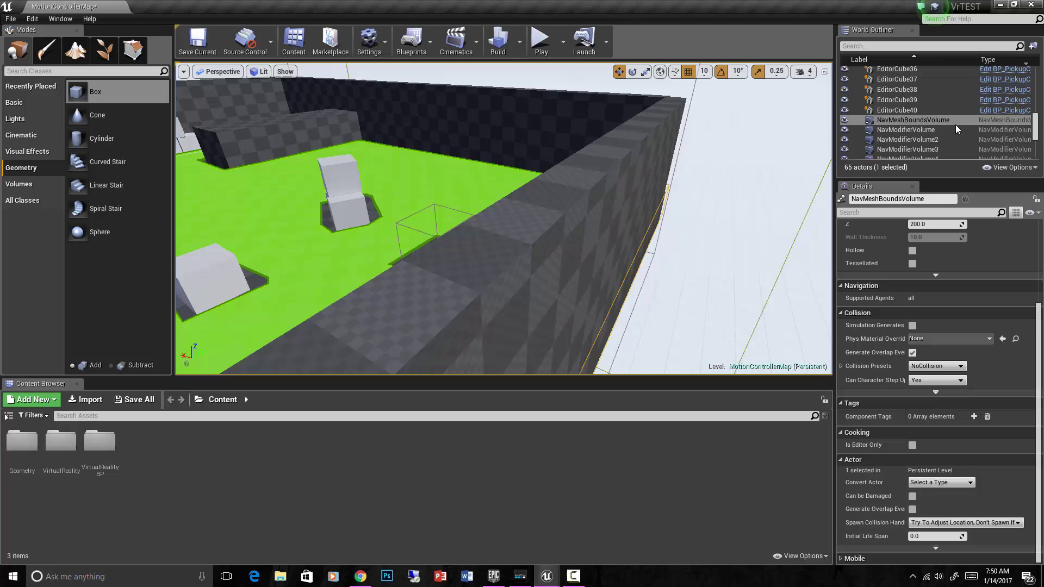
click(455, 214)
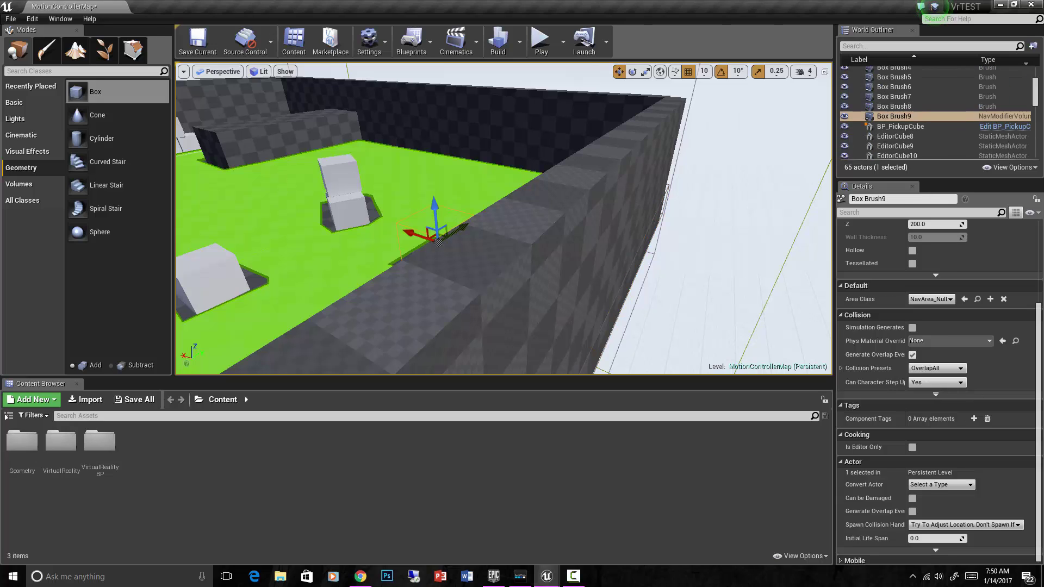
scroll(1038, 467, down, 1)
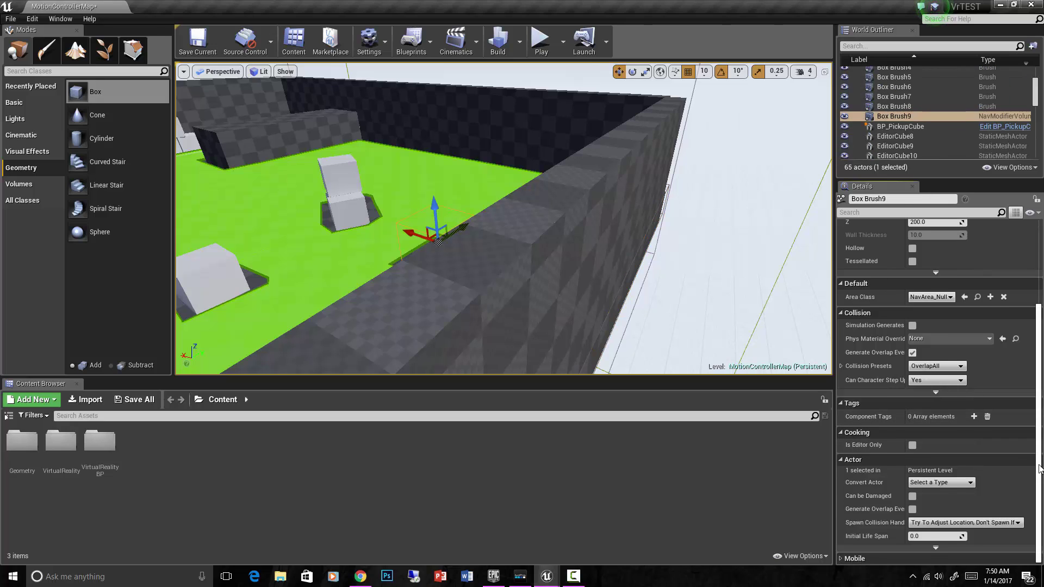
key(f)
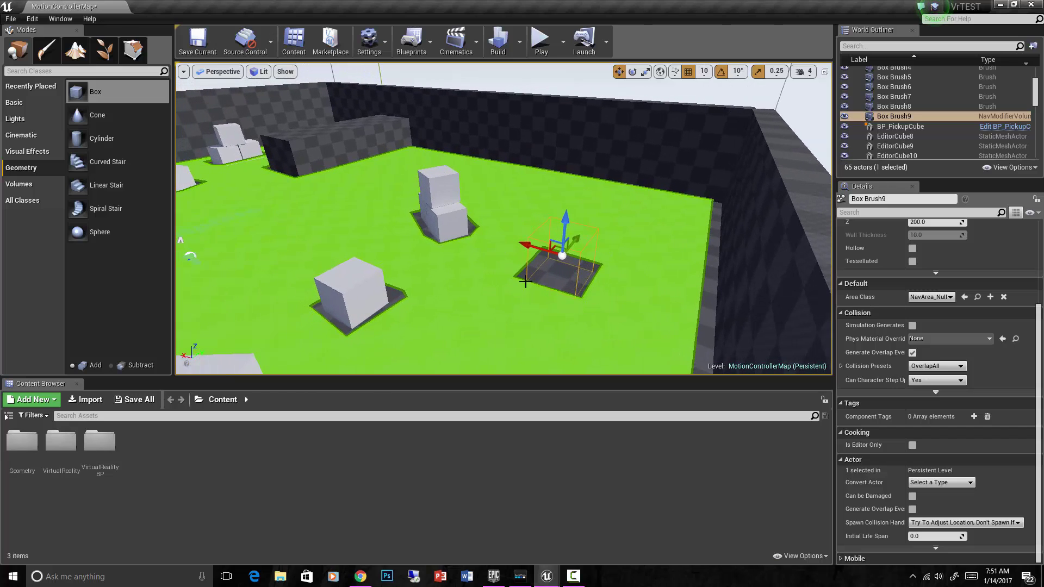
Inspect the wireframe NavArea_Null modifier volume resting among the arena walls and cubes
click(361, 300)
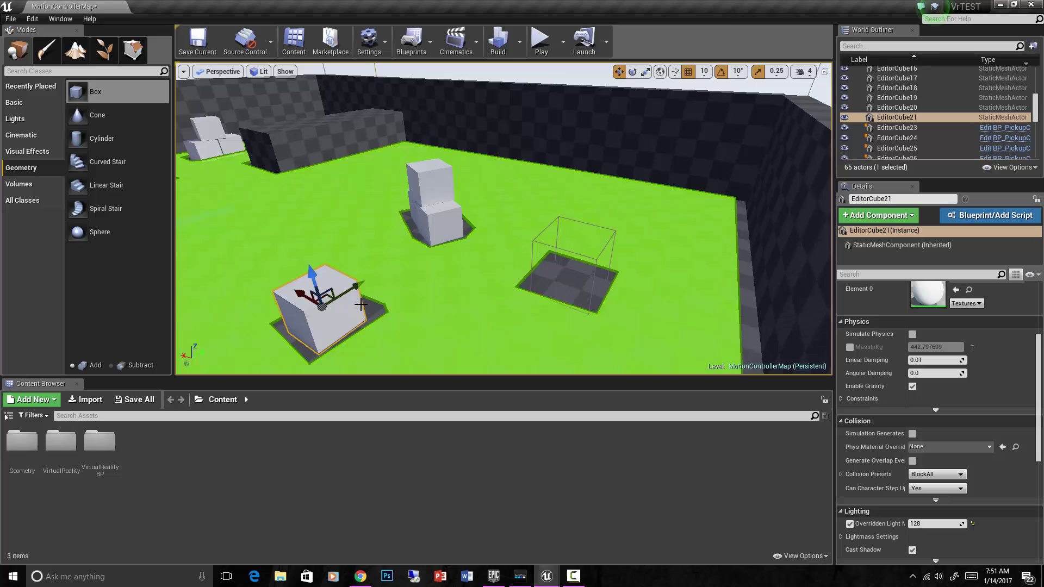
click(313, 167)
drag(312, 168, 297, 162)
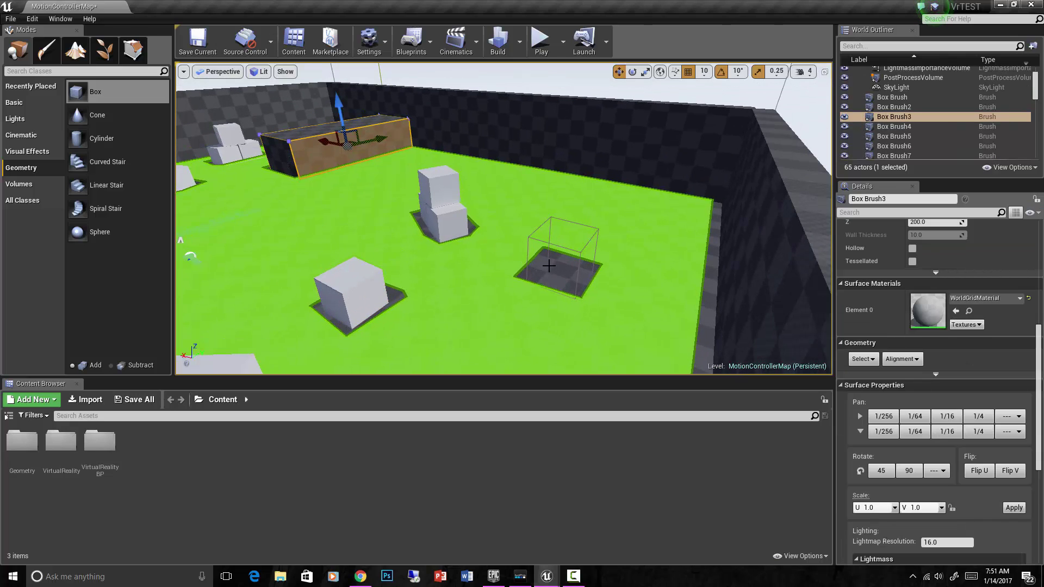
click(562, 246)
right_drag(338, 240, 338, 240)
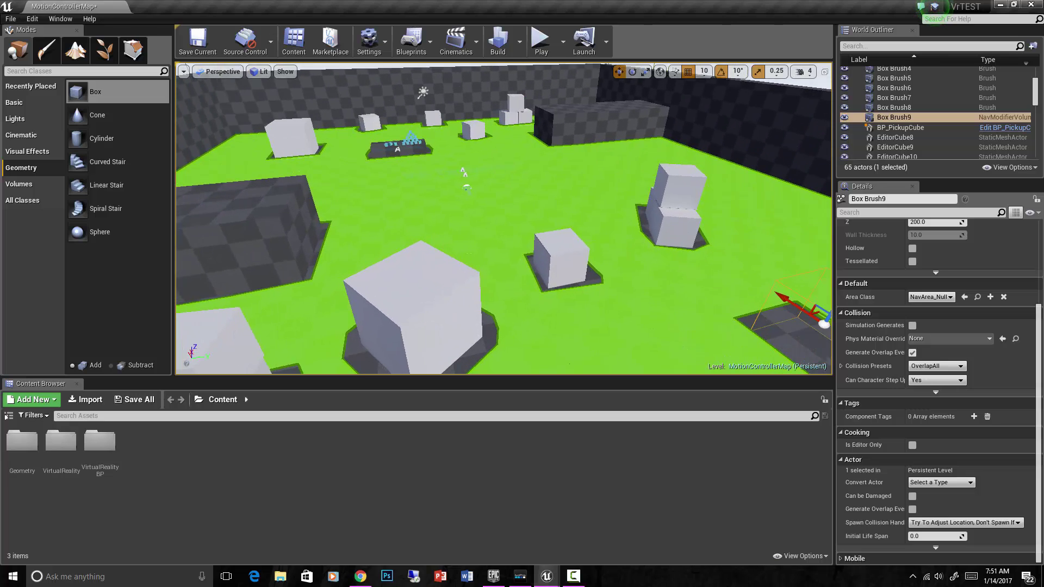
scroll(454, 256, down, 5)
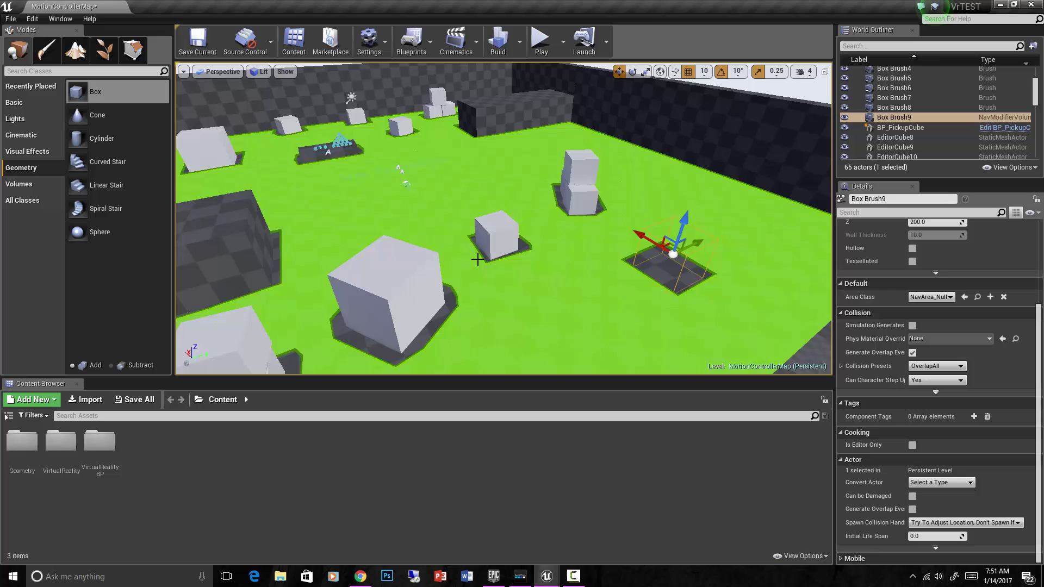
scroll(611, 268, up, 1)
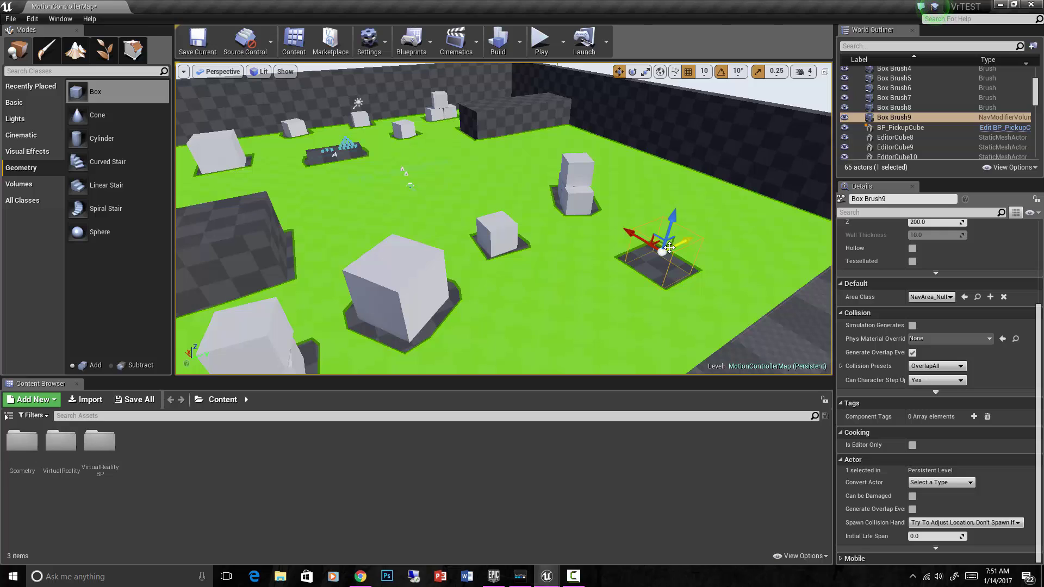
Stretch Box Brush9 to X 1753.27 and raise it to Z 290 along the back wall
mouse_move(675, 240)
mouse_down()
mouse_move(672, 215)
mouse_move(707, 174)
mouse_up()
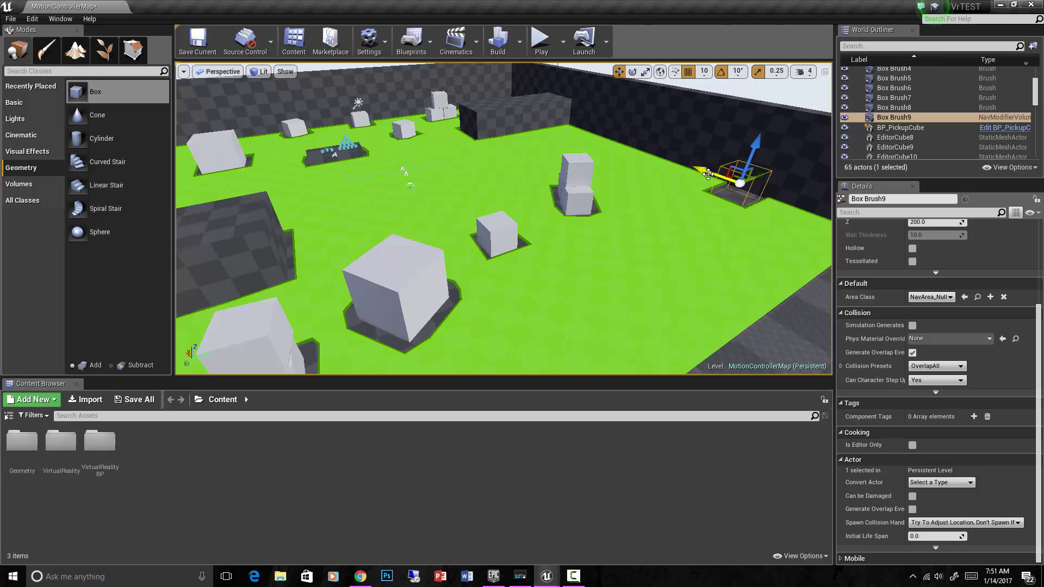
scroll(922, 319, up, 3)
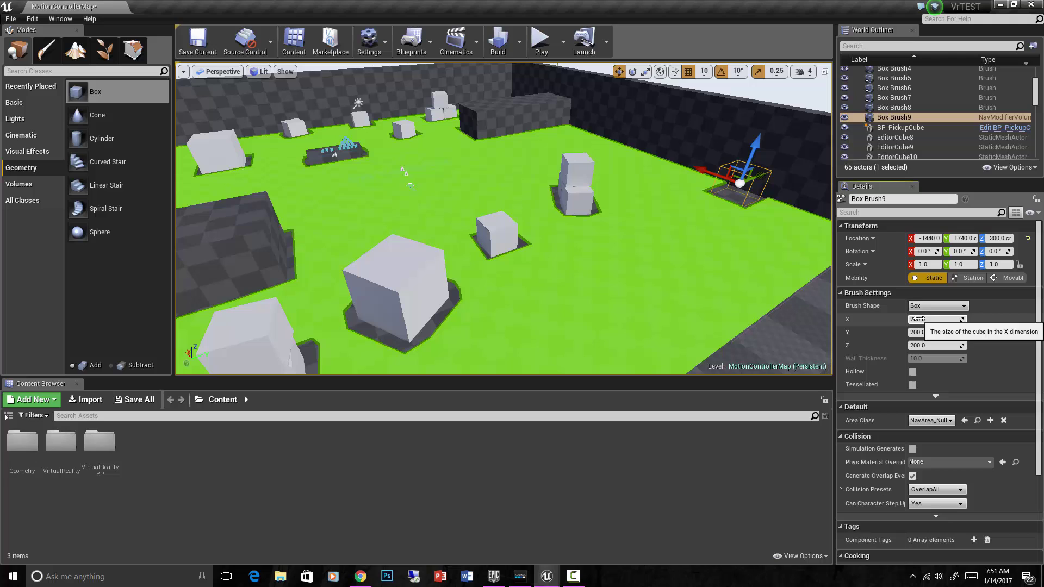
drag(922, 319, 967, 319)
right_drag(592, 192, 592, 192)
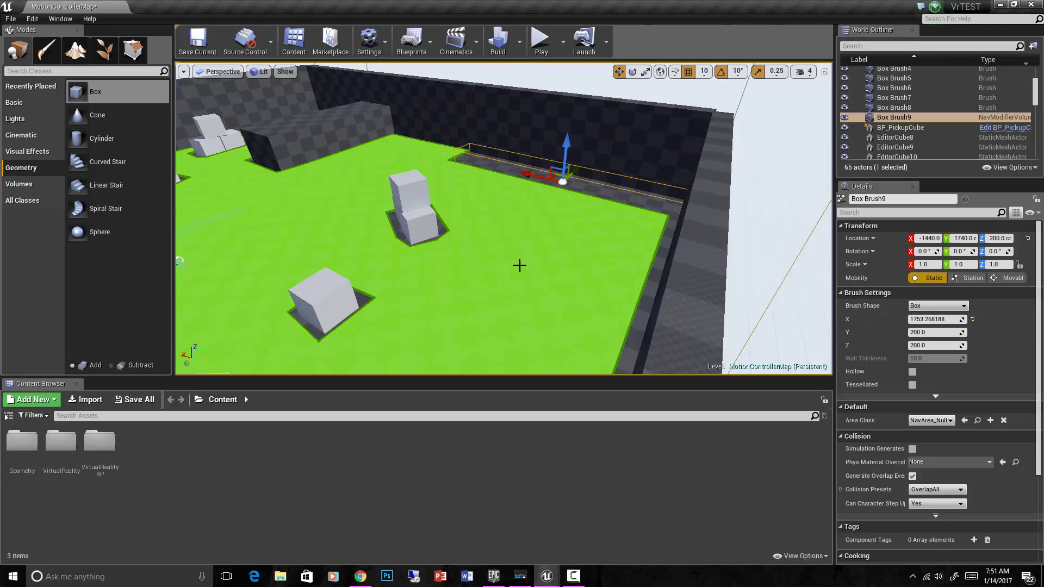
drag(565, 158, 566, 133)
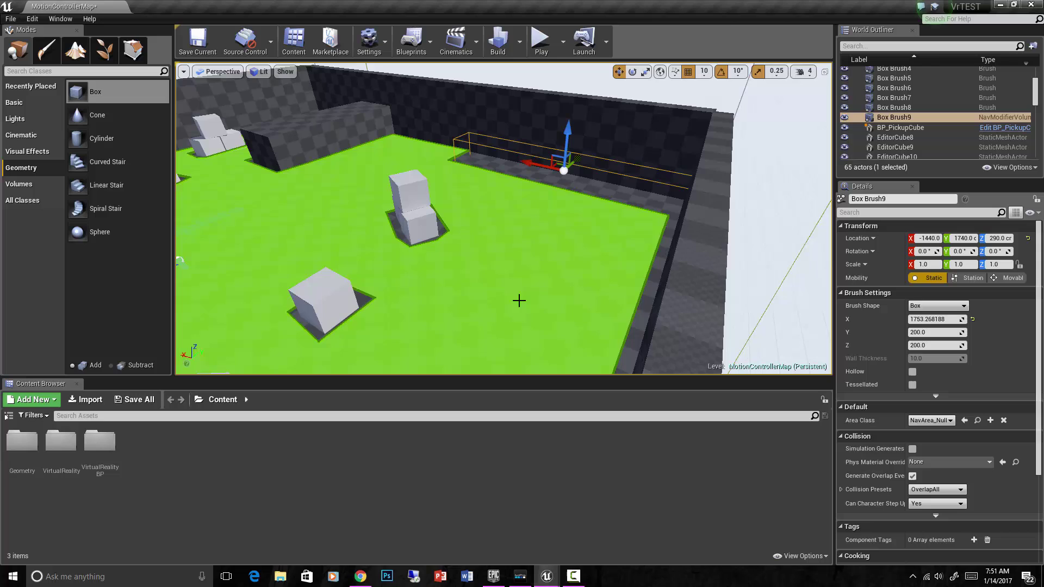
scroll(531, 298, down, 3)
mouse_move(532, 299)
mouse_down()
mouse_move(532, 326)
mouse_move(530, 302)
mouse_move(625, 313)
mouse_up()
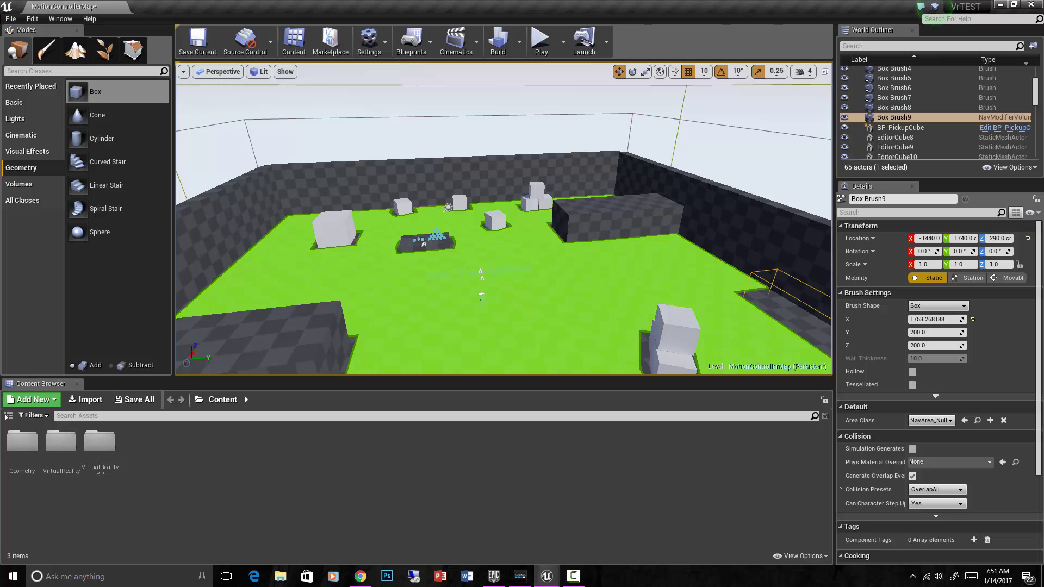
Select a blue pickup cube and browse to its BP_PickupCube asset
drag(538, 300, 413, 261)
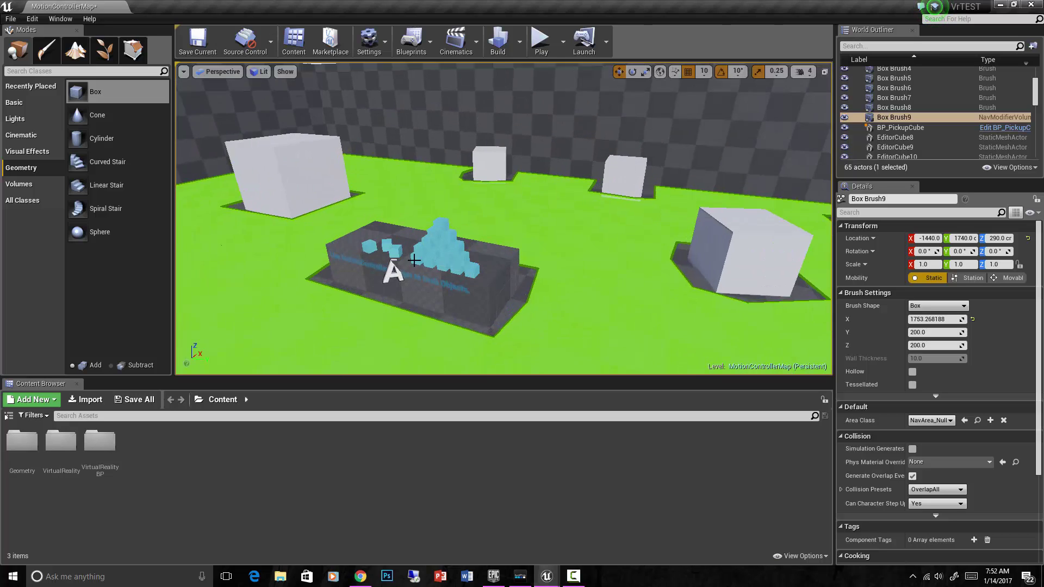
scroll(405, 266, up, 3)
click(412, 275)
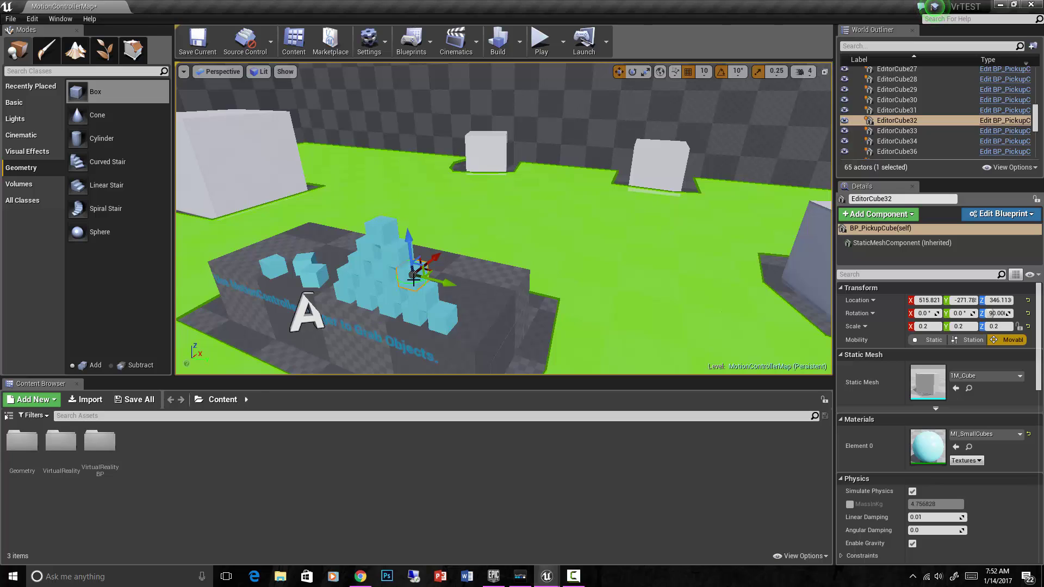
right_click(409, 267)
click(472, 274)
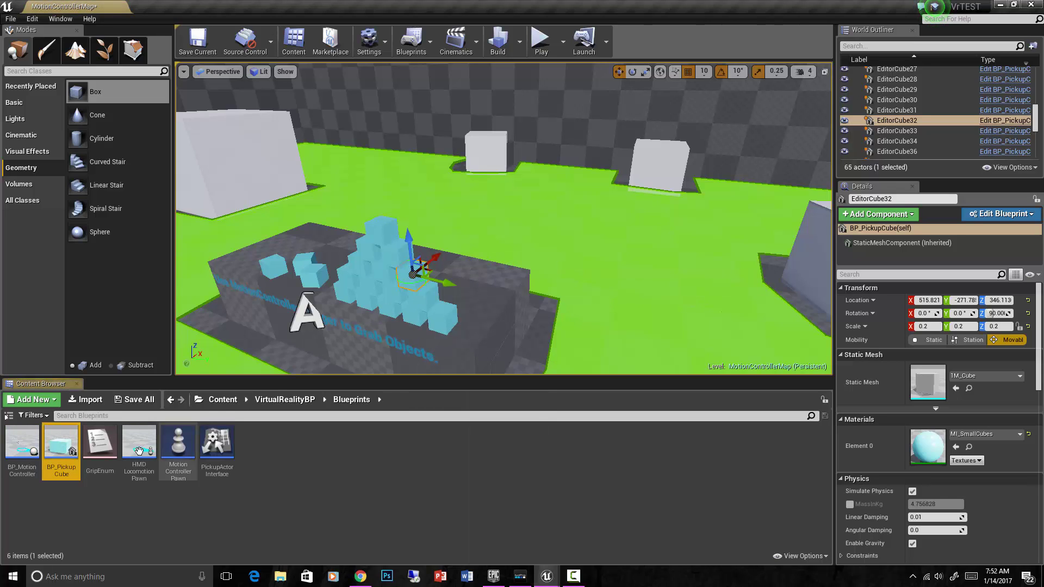
mouse_move(60, 448)
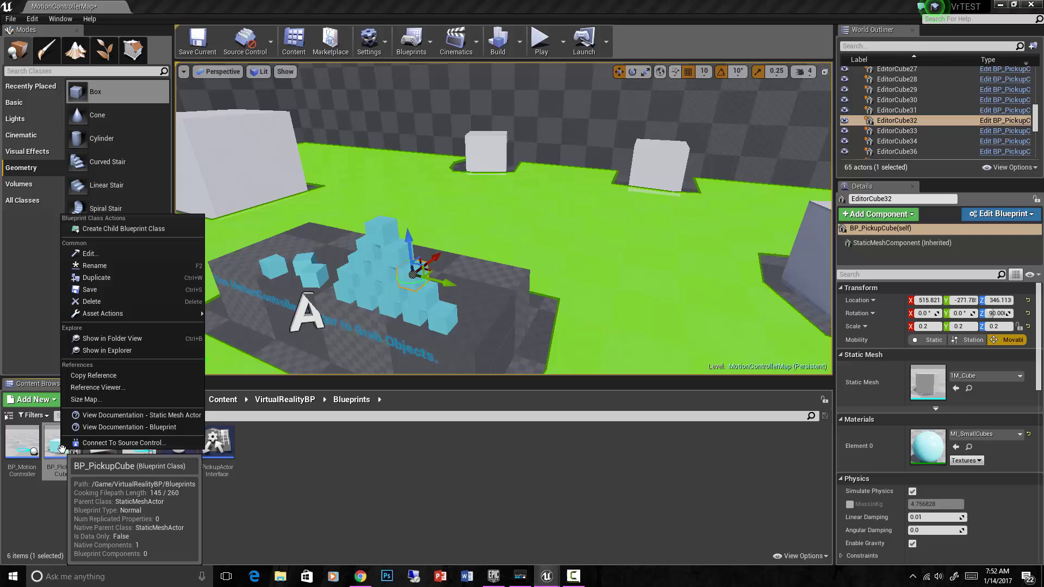
mouse_move(103, 313)
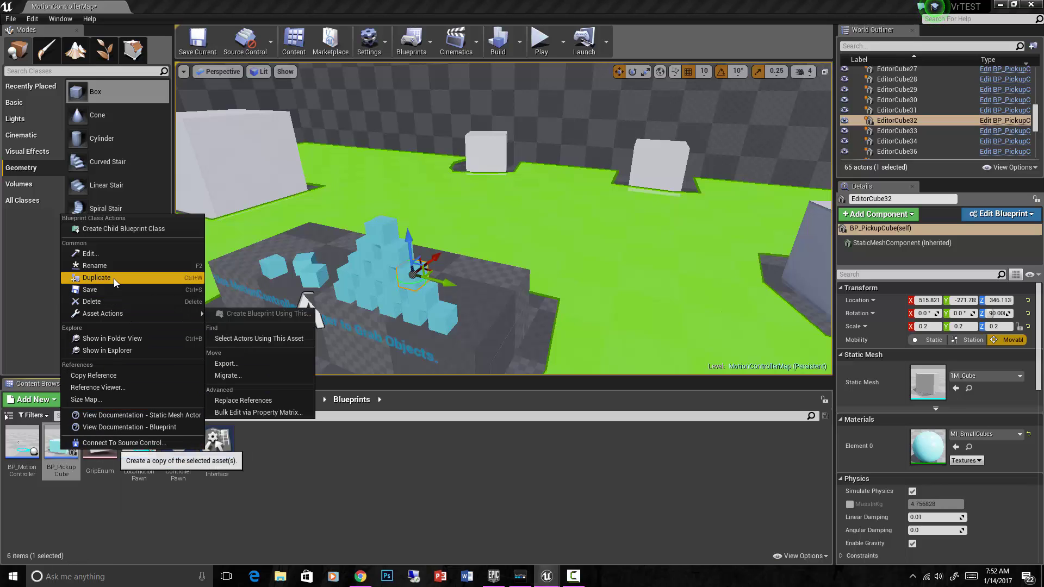
Duplicate BP_PickupCube and rename the copy pickupObject
click(113, 277)
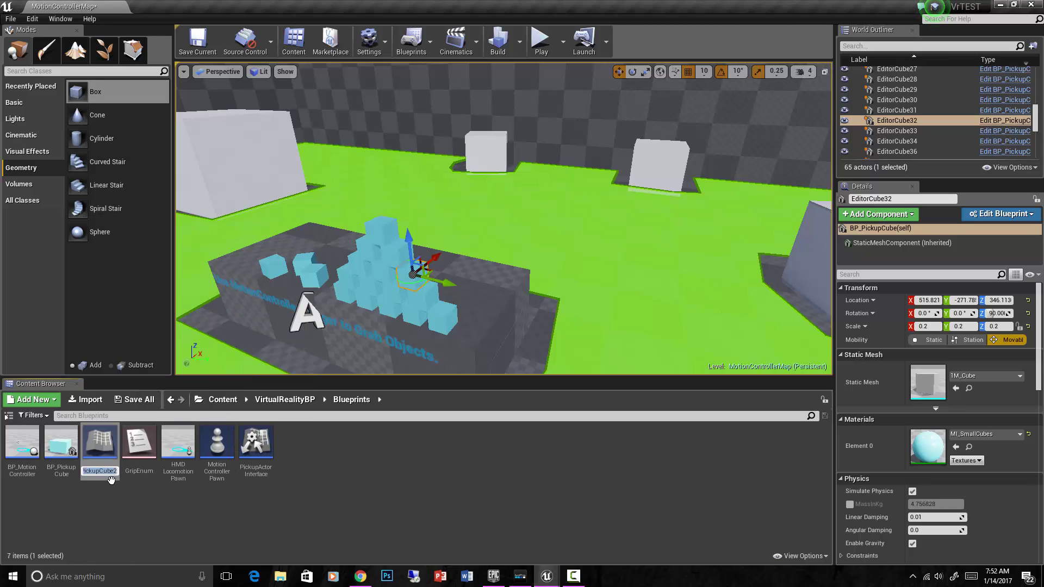
text(PIC)
key(BackSpace)
key(BackSpace)
key(BackSpace)
key(BackSpace)
text(pi)
key(Return)
double_click(266, 450)
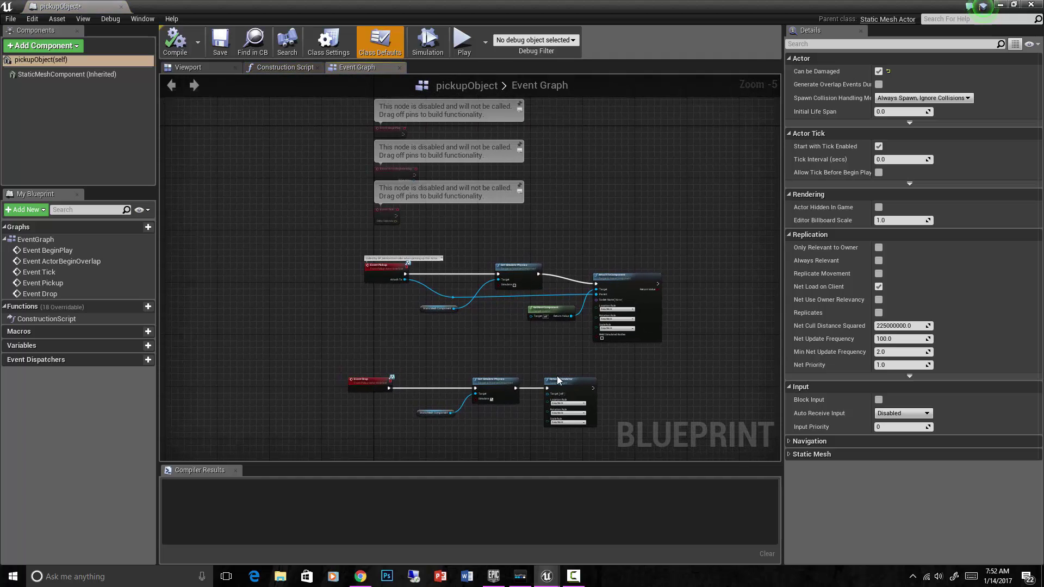
scroll(559, 374, up, 3)
scroll(559, 375, down, 1)
scroll(589, 367, down, 1)
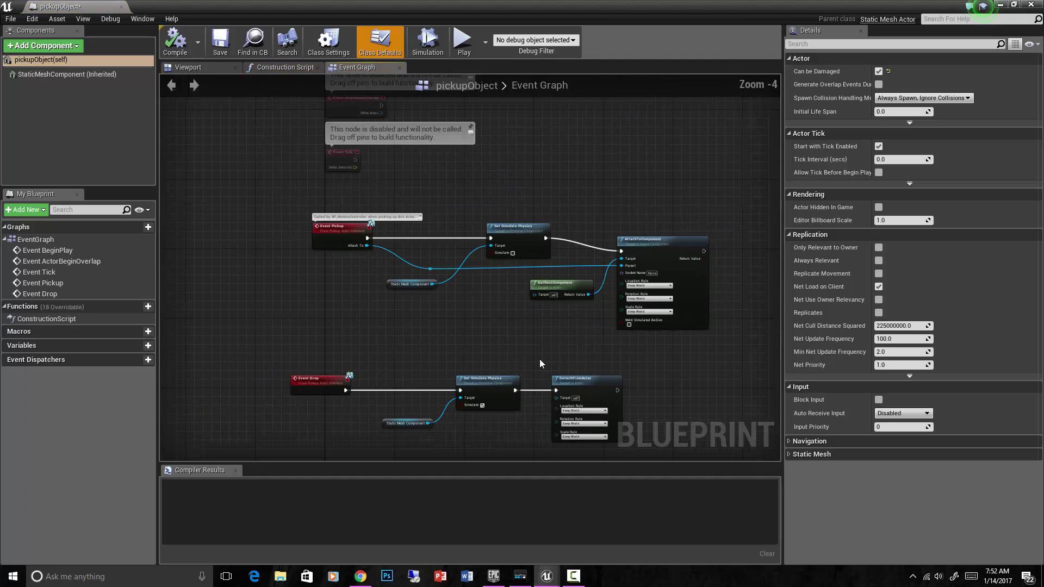
scroll(539, 359, down, 1)
right_drag(527, 350, 441, 355)
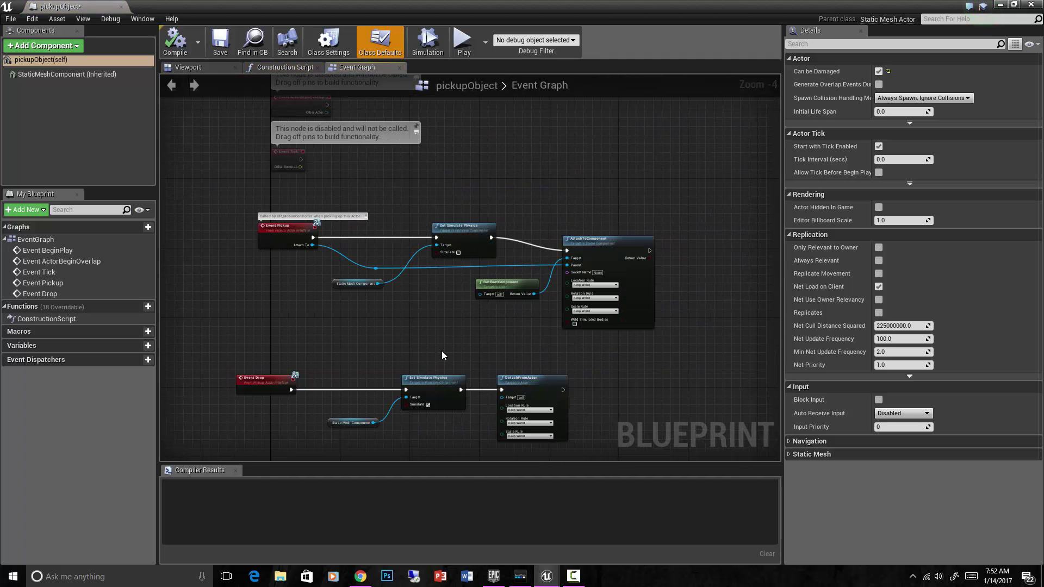
click(339, 38)
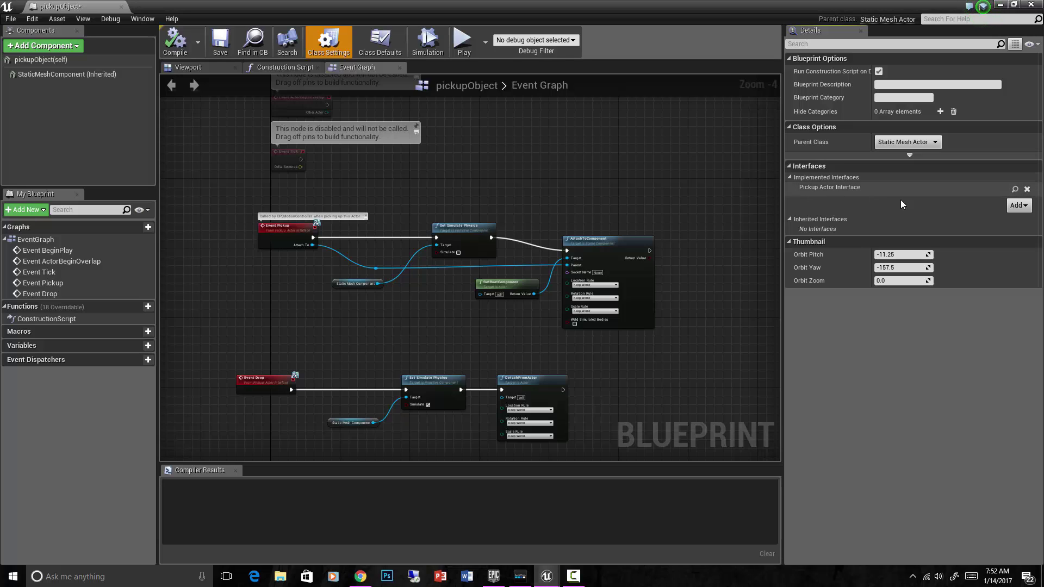
click(1024, 207)
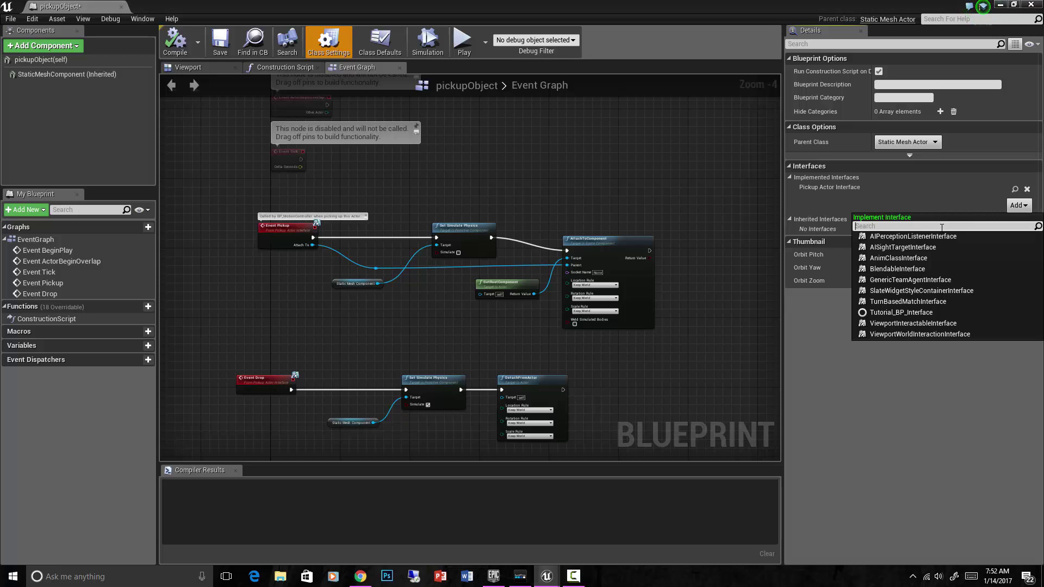
text(pic)
key(BackSpace)
key(BackSpace)
key(BackSpace)
click(841, 187)
scroll(268, 253, up, 2)
scroll(284, 254, up, 2)
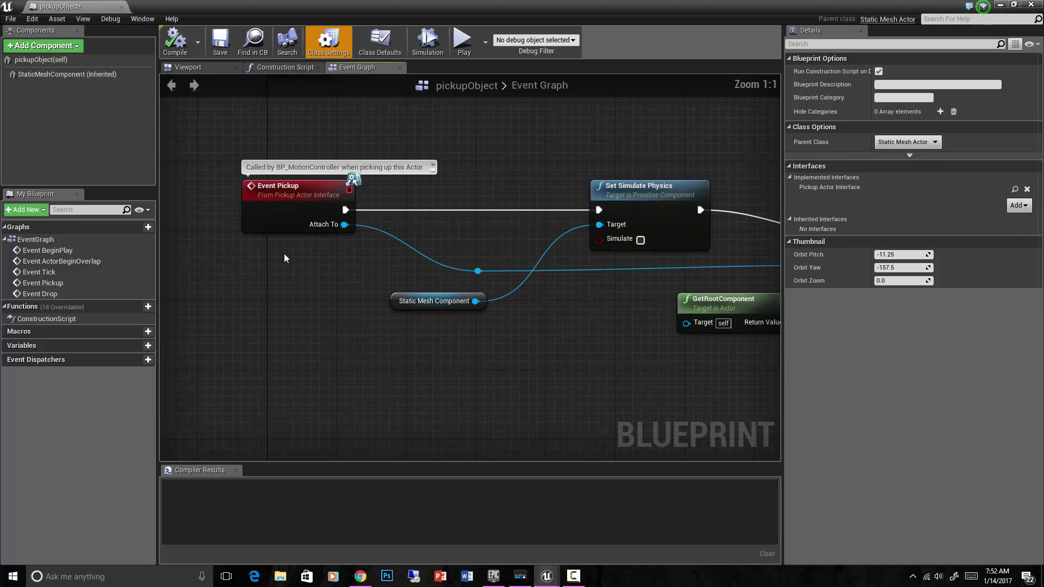
right_drag(284, 253, 350, 288)
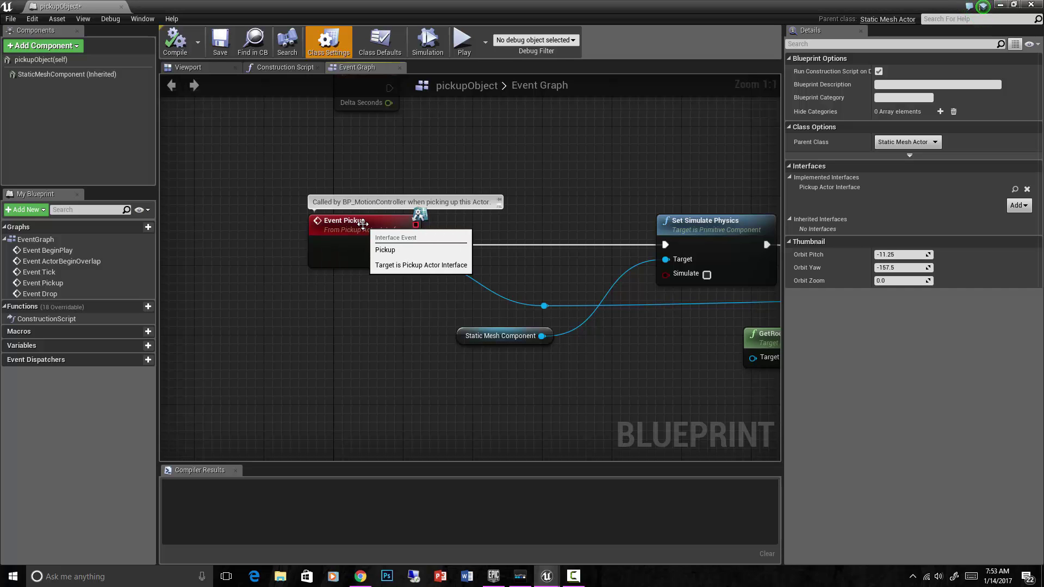
click(347, 222)
scroll(370, 362, down, 3)
right_drag(382, 425, 327, 329)
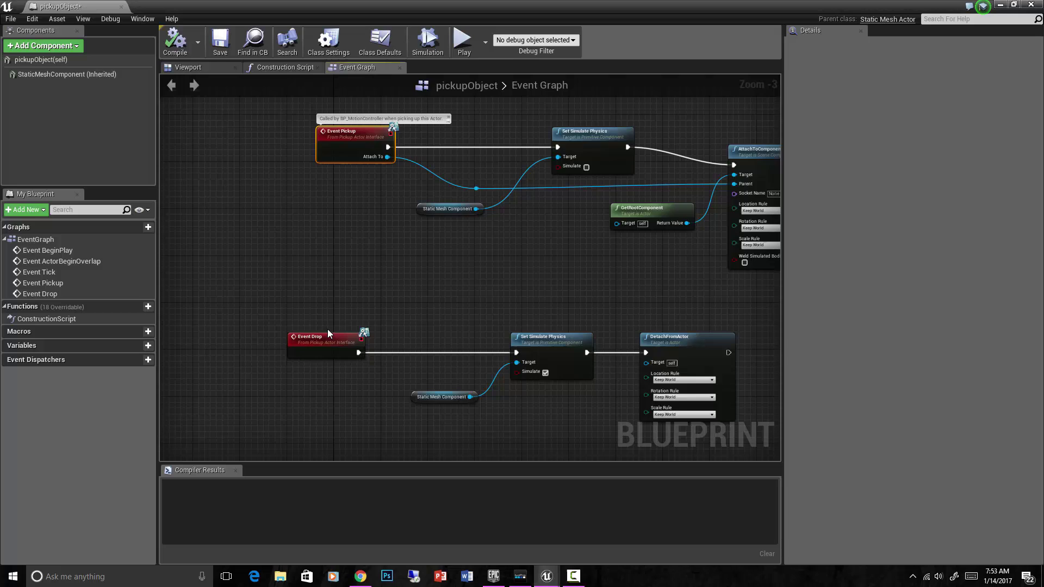
scroll(331, 330, up, 2)
click(348, 334)
scroll(411, 314, down, 1)
scroll(435, 278, down, 3)
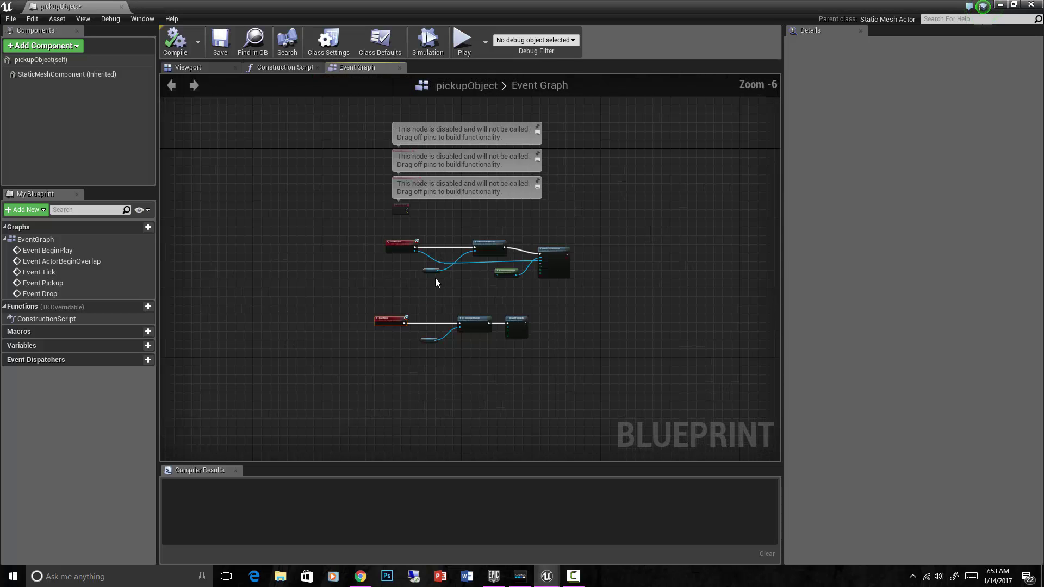
scroll(381, 310, down, 1)
scroll(380, 315, up, 4)
scroll(381, 316, down, 2)
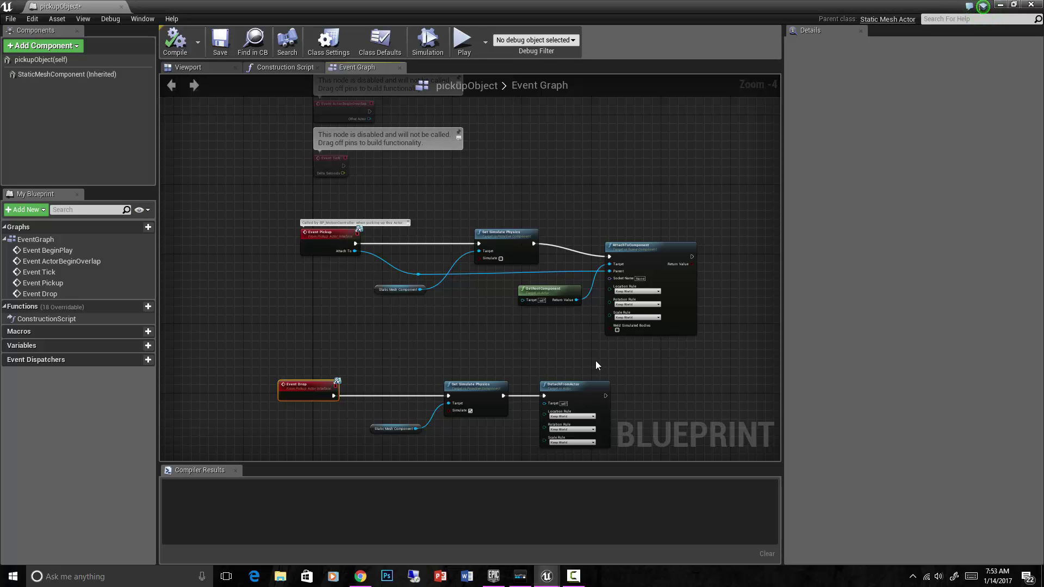
scroll(618, 373, down, 1)
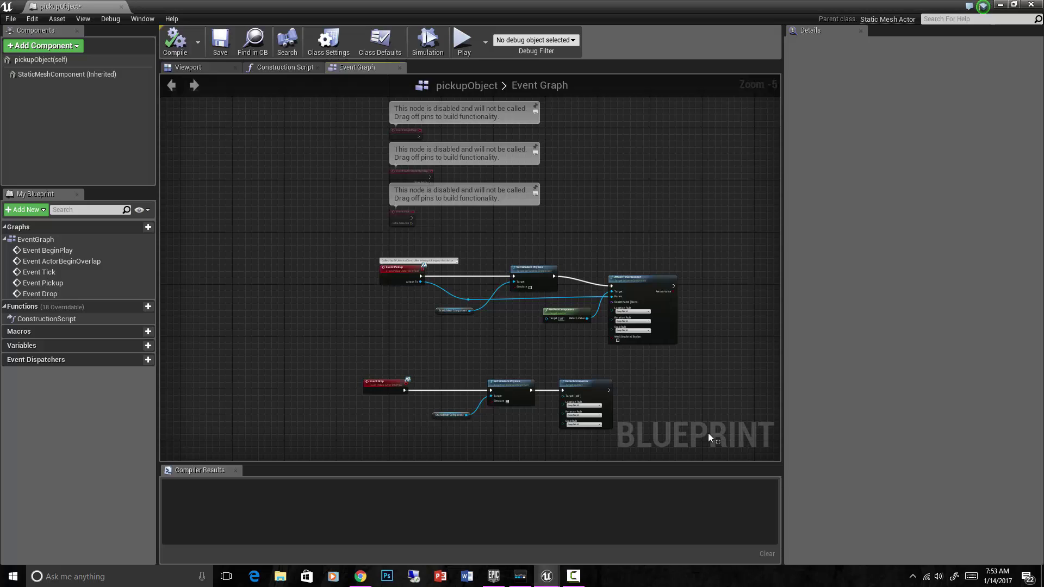
drag(719, 446, 359, 254)
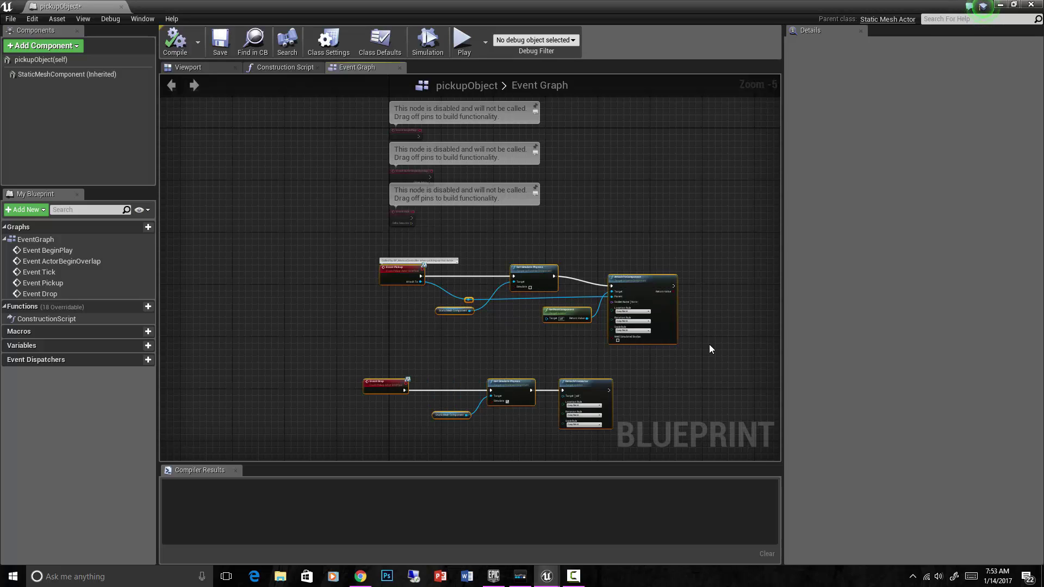
click(303, 274)
Close the pickupObject editor and place a Sphere beside the blue-cube platform
click(121, 7)
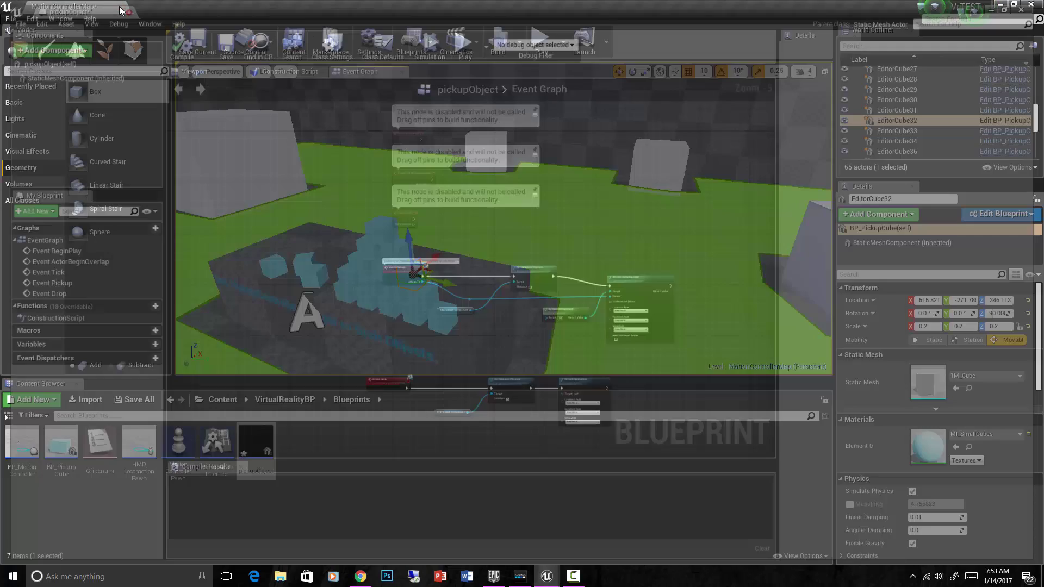
scroll(369, 255, down, 5)
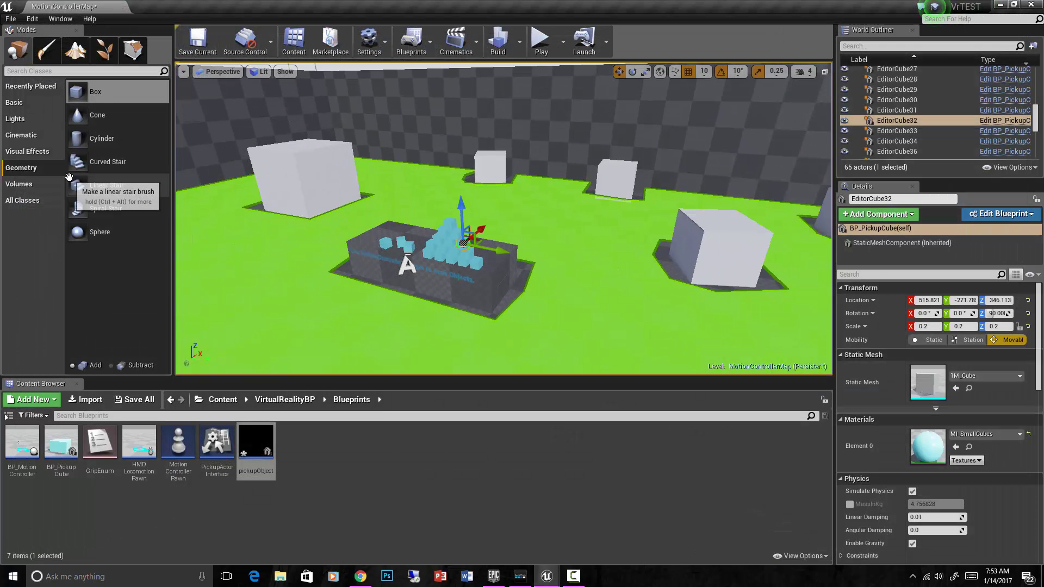
click(14, 102)
drag(103, 245, 324, 294)
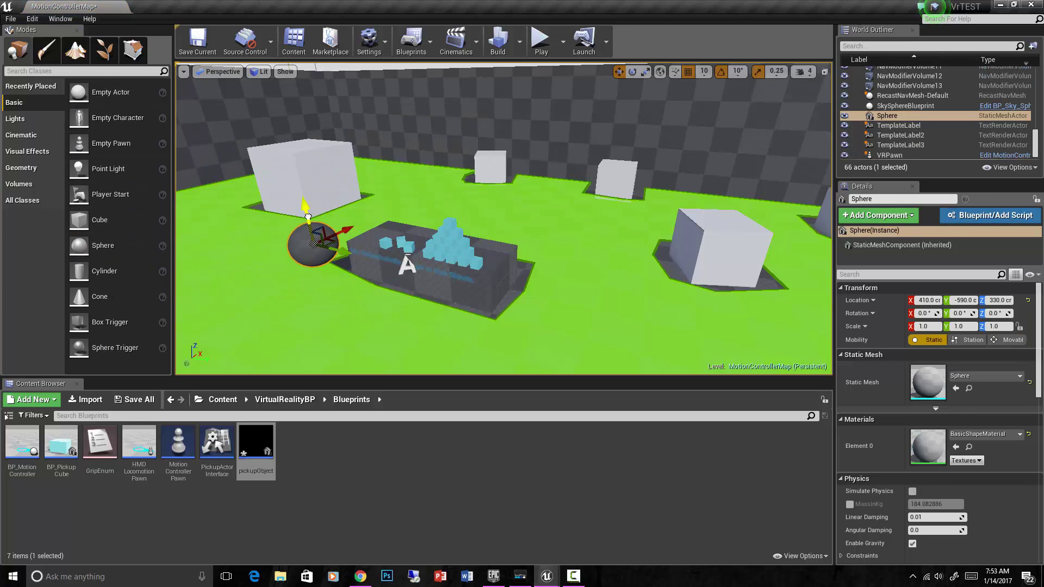
Turn the Sphere into a new Sphere_Blueprint class via Blueprint/Add Script
scroll(288, 240, up, 3)
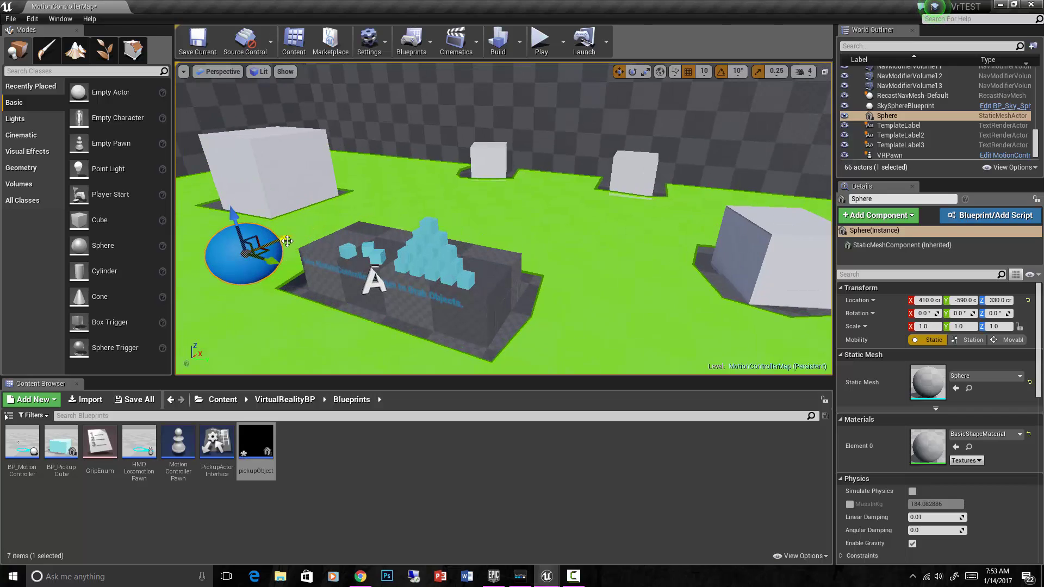
click(981, 219)
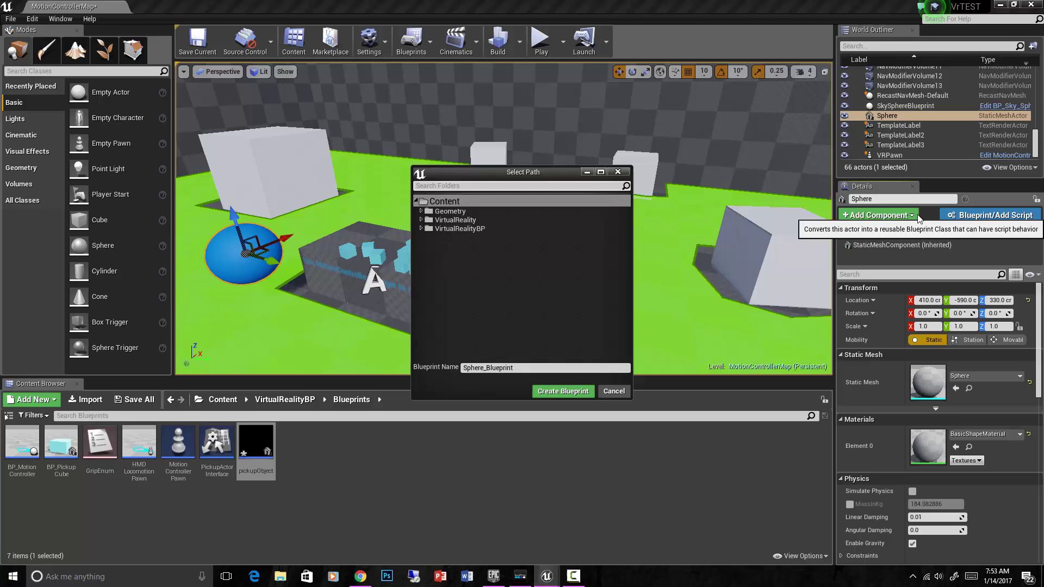
click(572, 391)
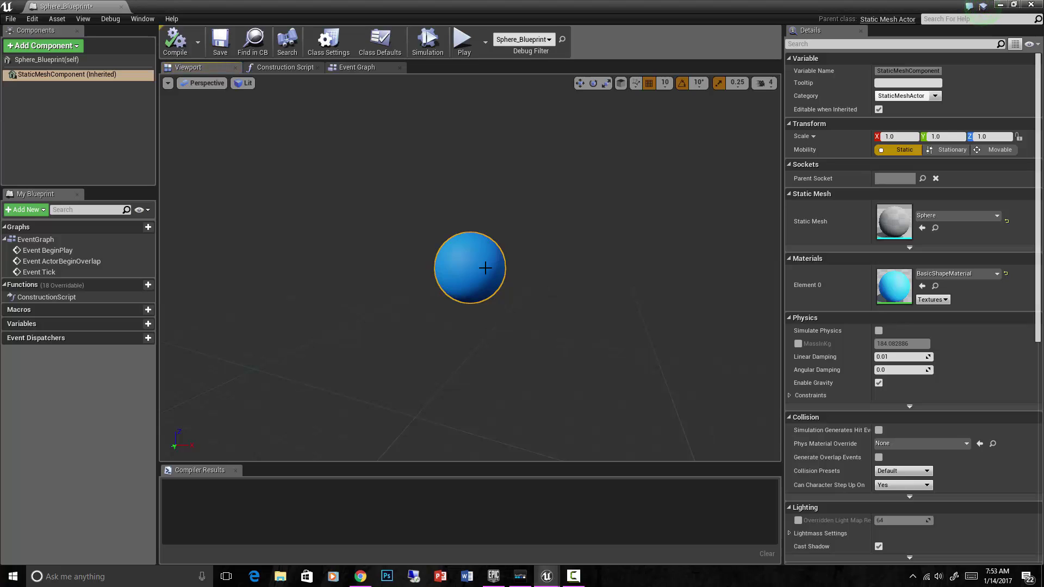
Add PickupActorInterface to Sphere_Blueprint's implemented interfaces in Class Settings
click(375, 68)
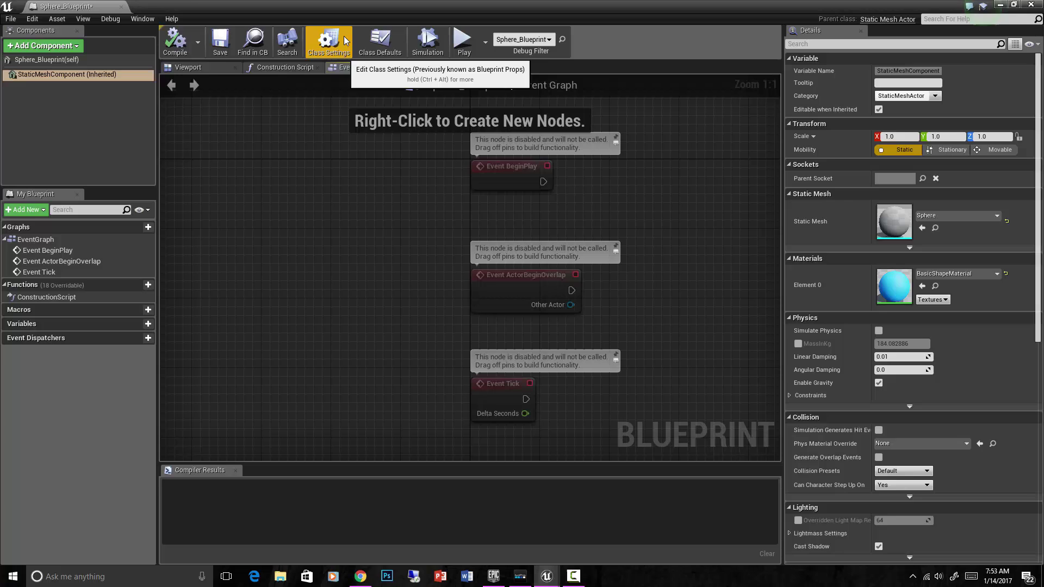
click(328, 42)
click(1017, 201)
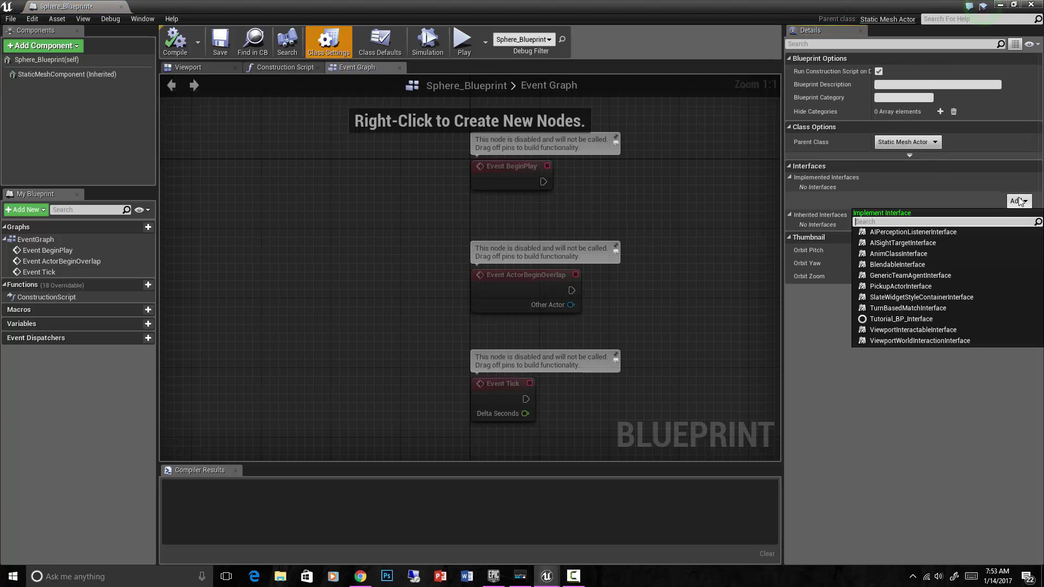
click(900, 286)
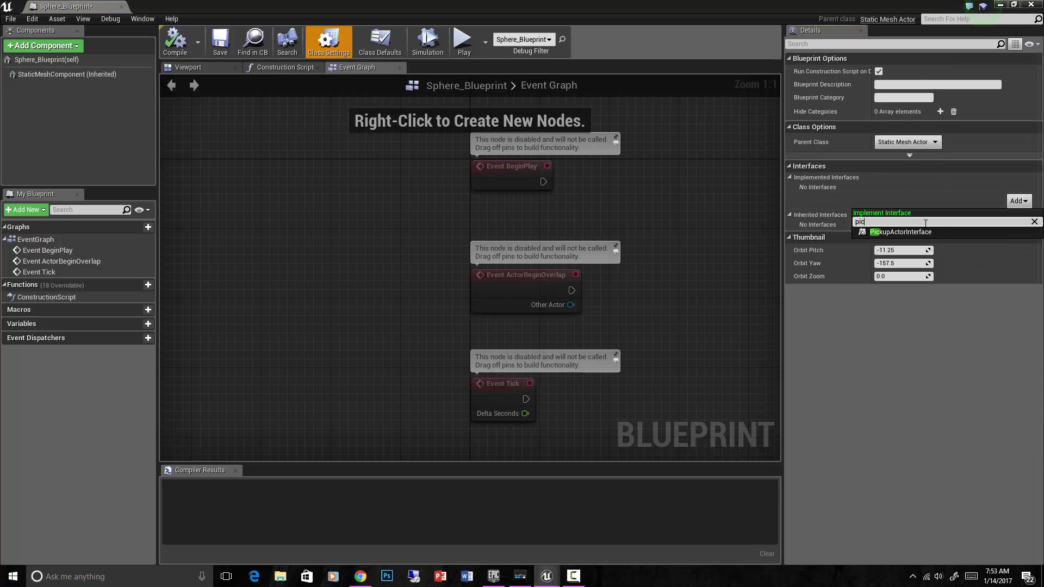
scroll(503, 345, down, 2)
scroll(504, 346, down, 3)
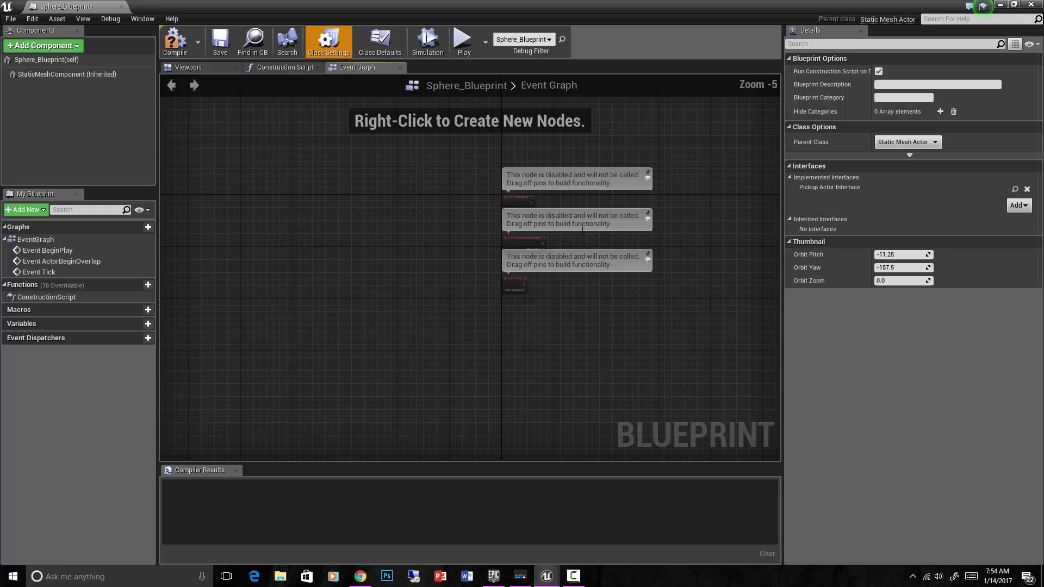
Paste the Pickup and Drop event nodes into the event graph, then compile and save
right_click(504, 345)
click(458, 347)
click(394, 362)
key(ctrl+v)
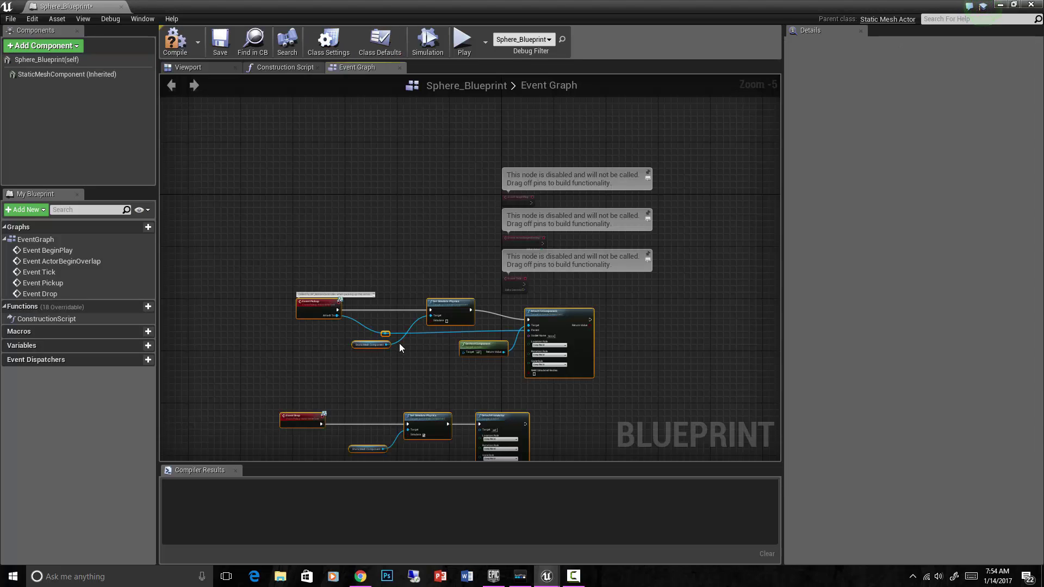
right_drag(400, 348, 406, 287)
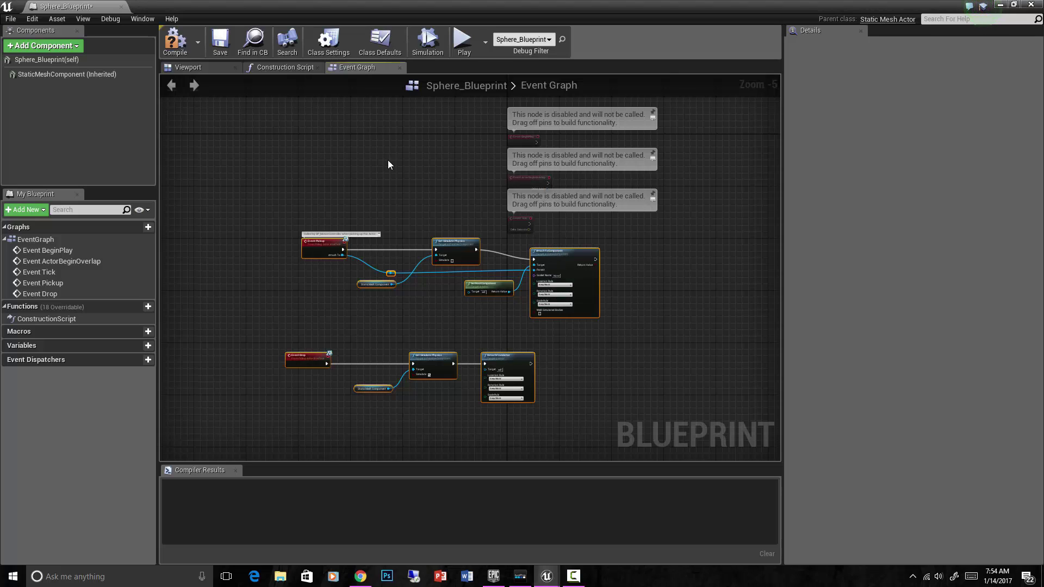
click(182, 52)
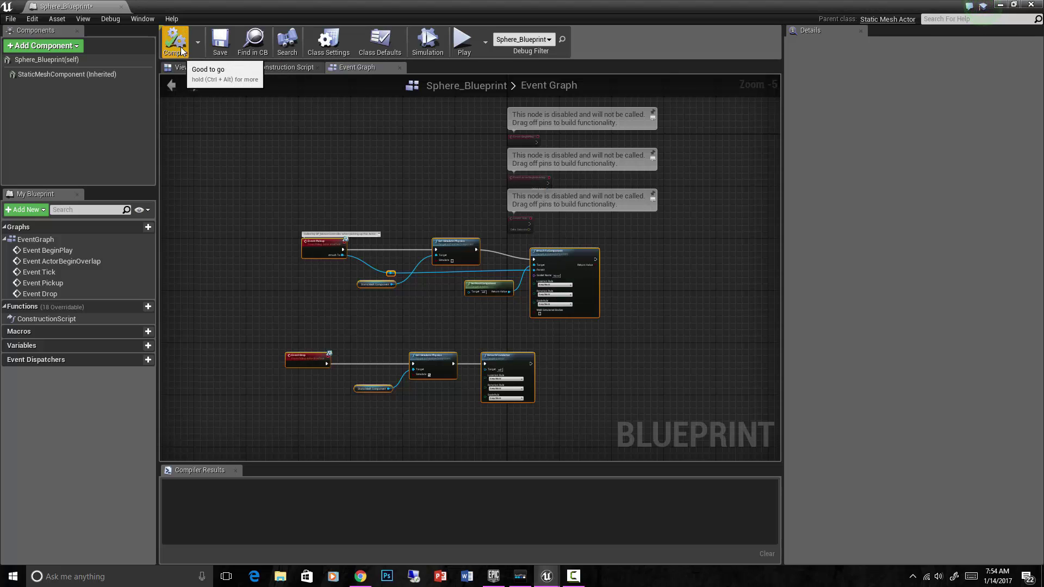
click(226, 49)
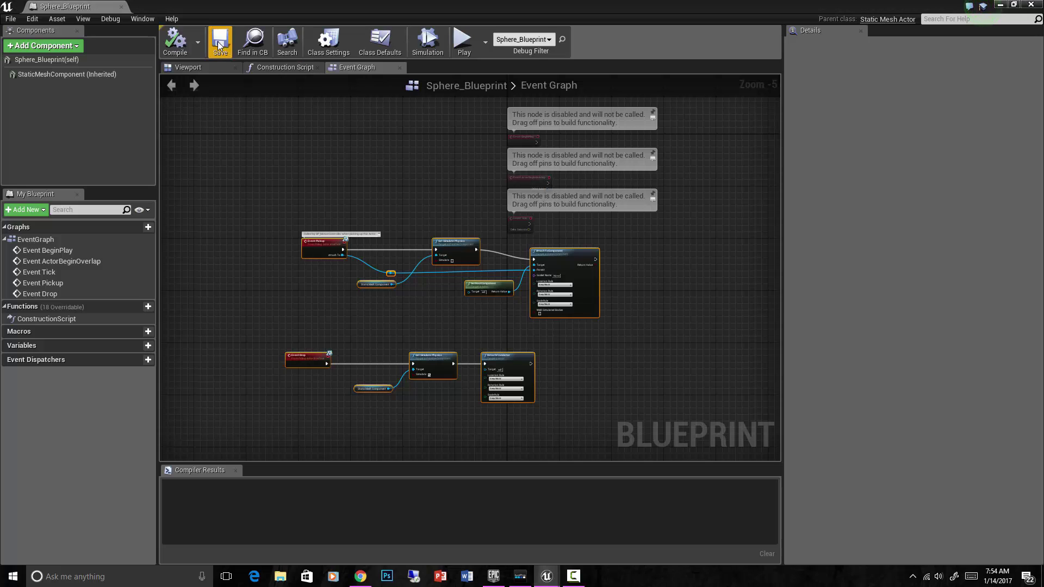
Close the sphere blueprint and open the pickupObject blueprint found from a level cube
click(124, 6)
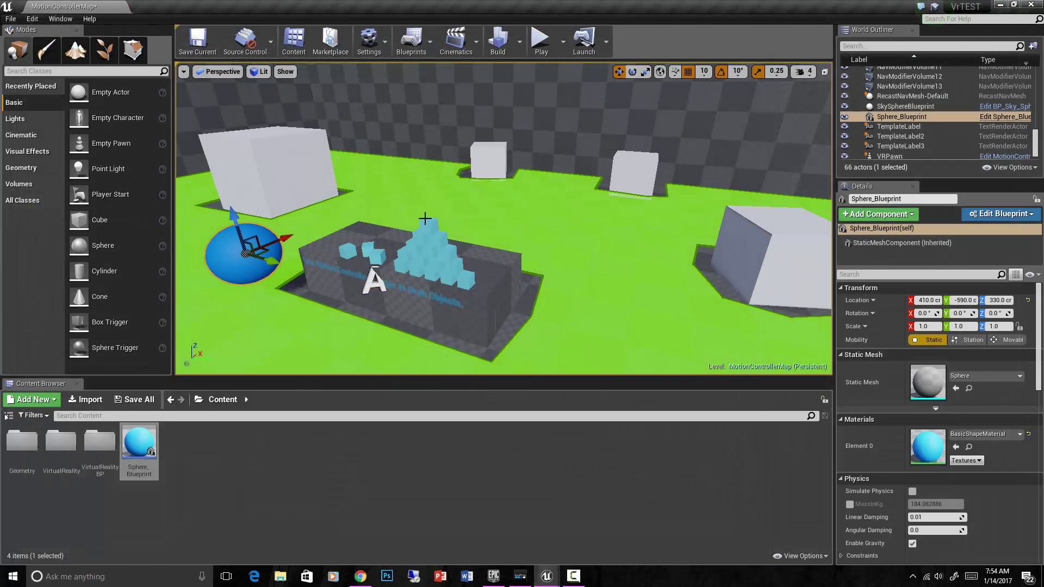
click(372, 258)
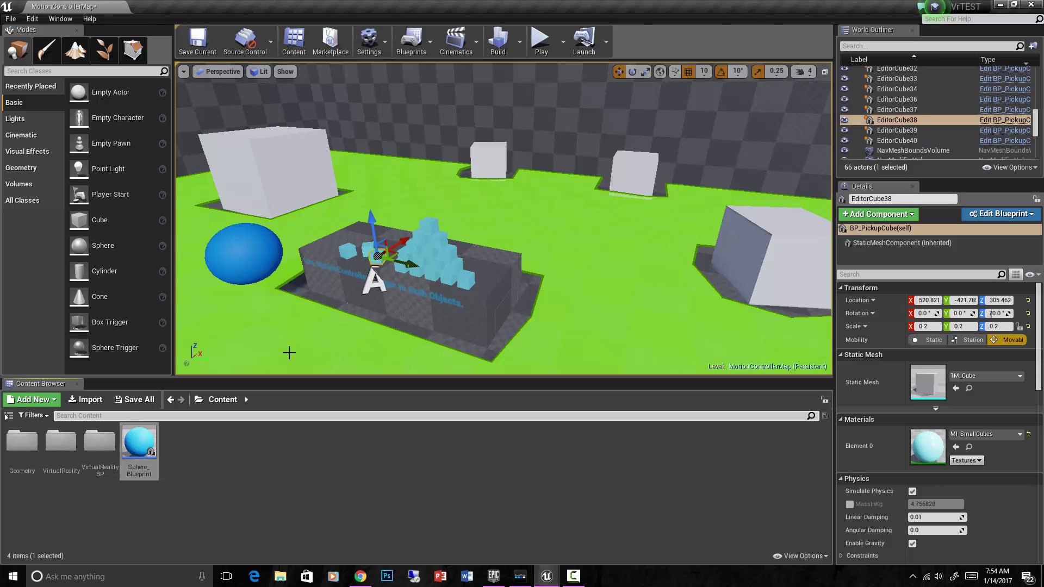
right_click(369, 278)
click(413, 227)
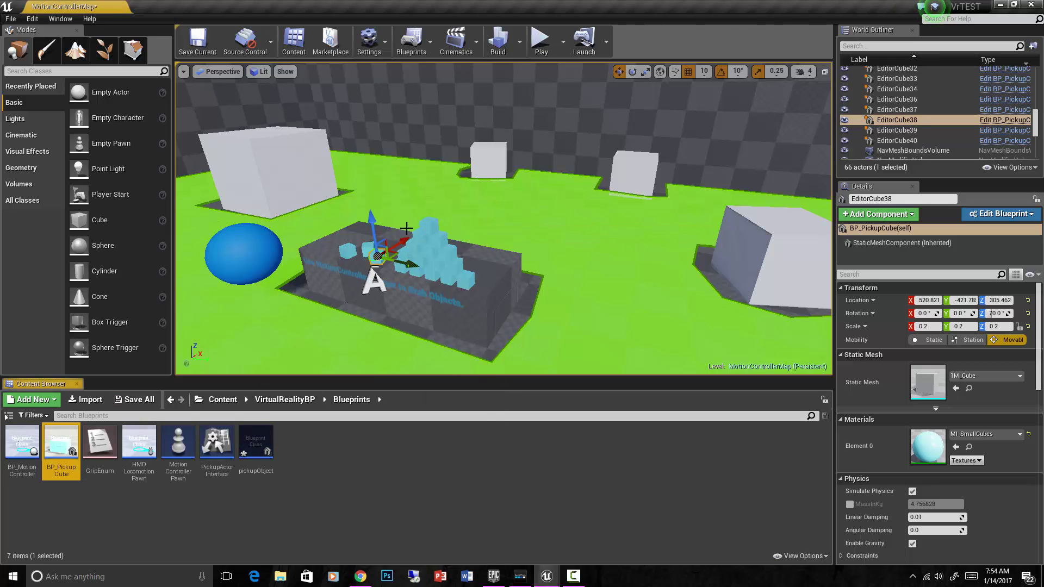
click(251, 465)
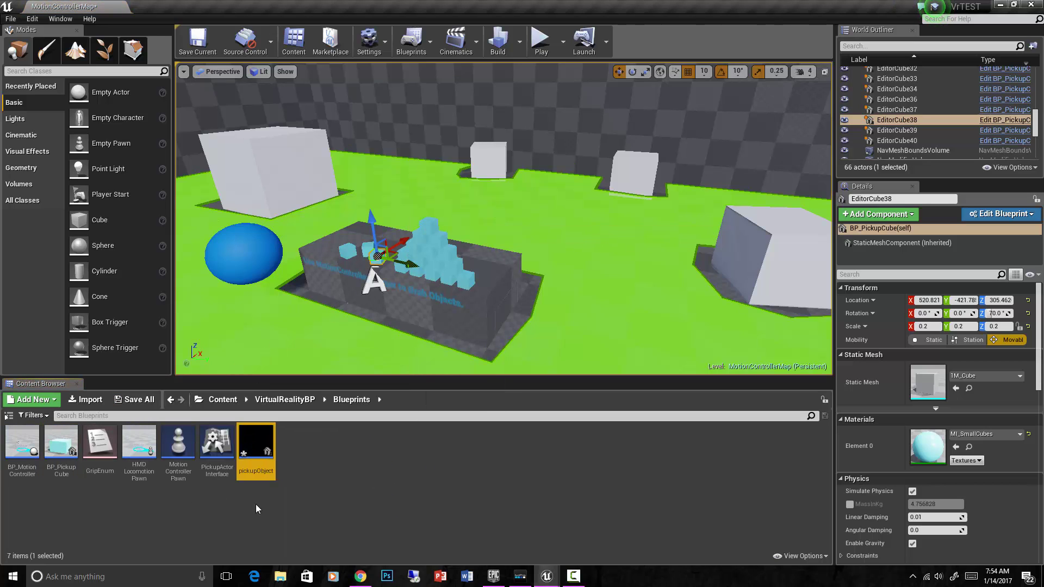
double_click(257, 448)
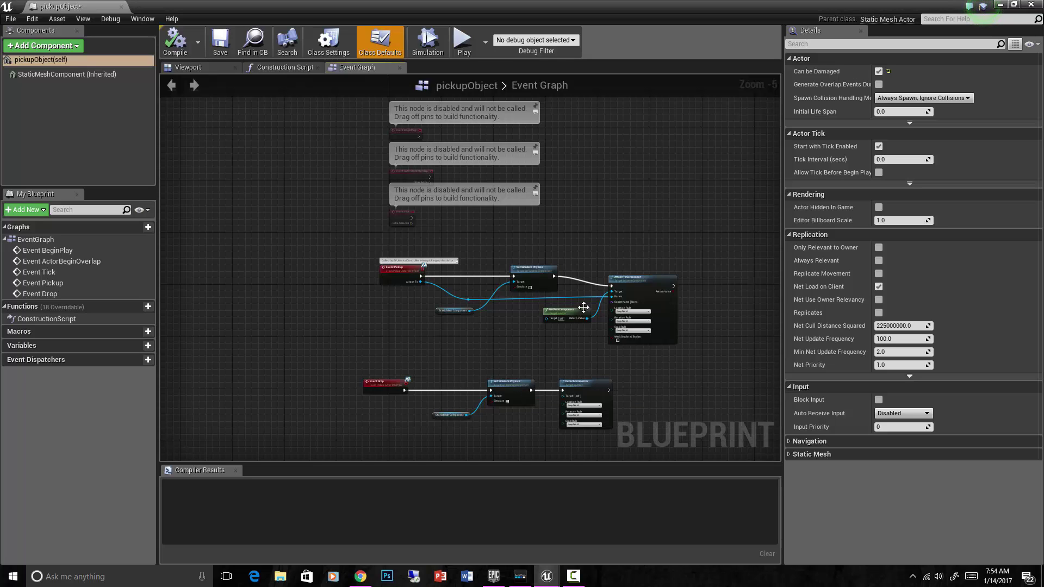
Swap pickupObject's static mesh to SM_FatCylinder, then compile, save and close it
click(224, 69)
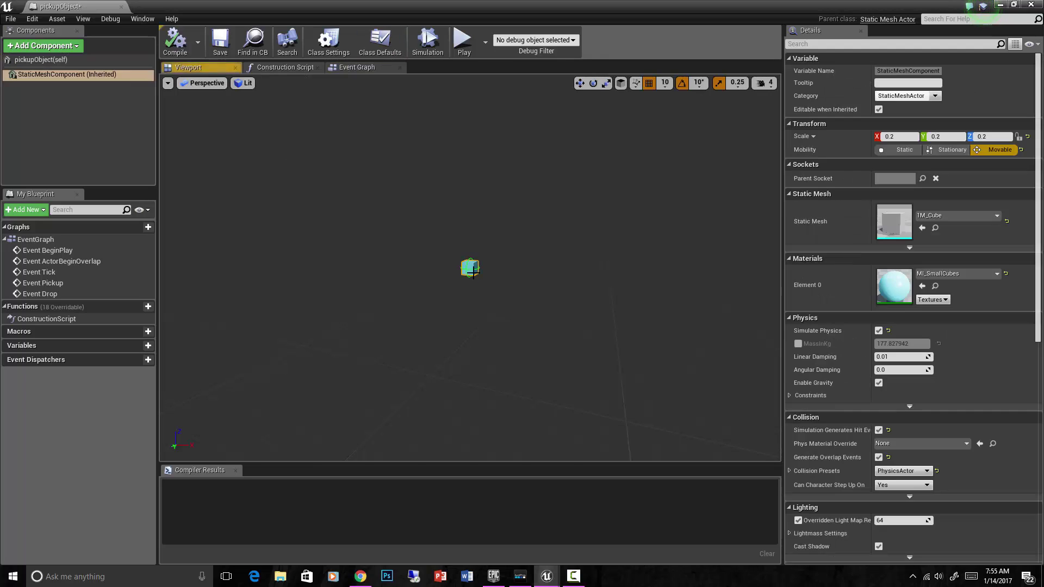
click(468, 268)
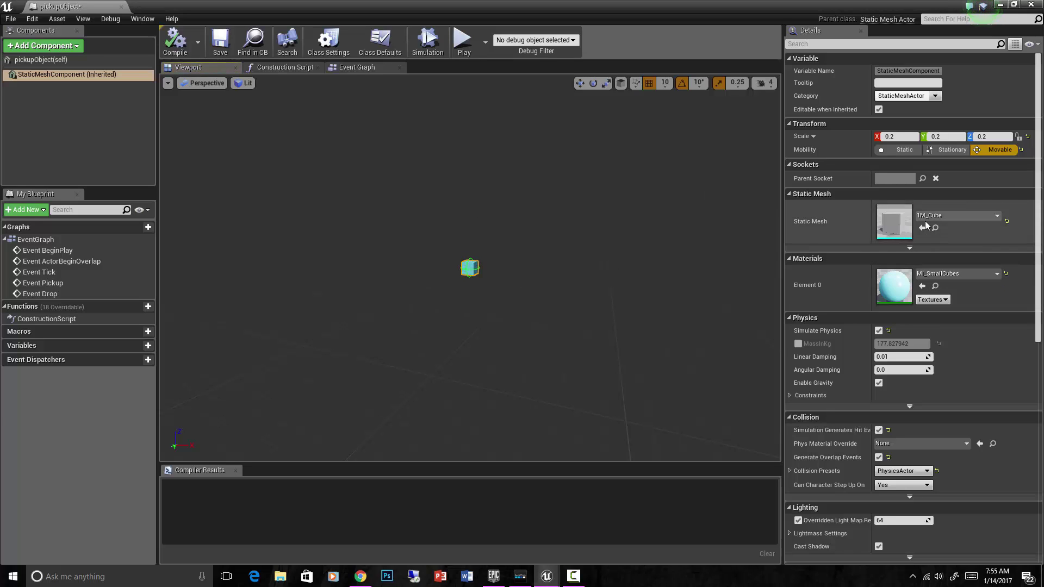
click(989, 216)
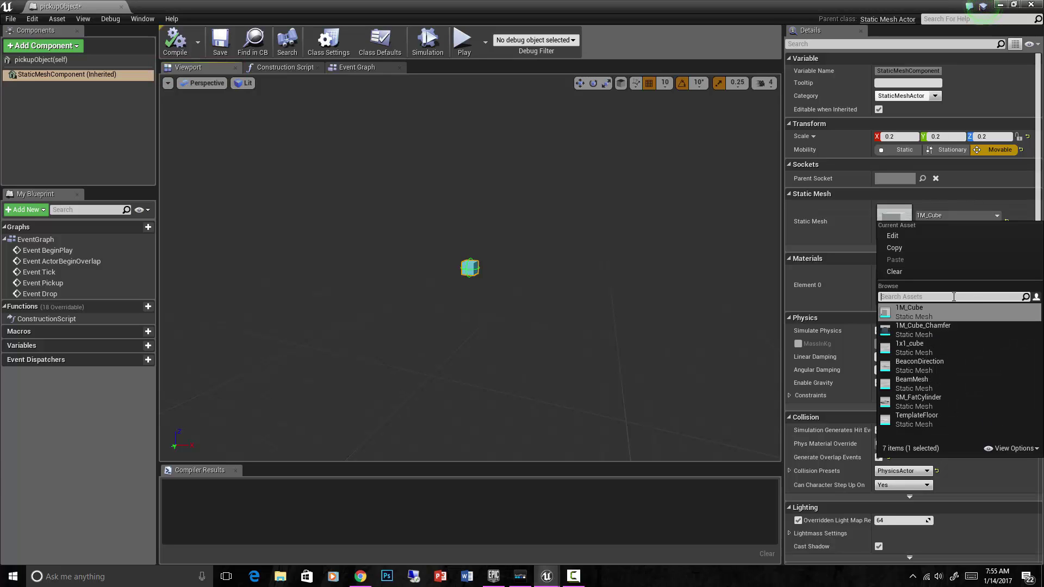
click(917, 402)
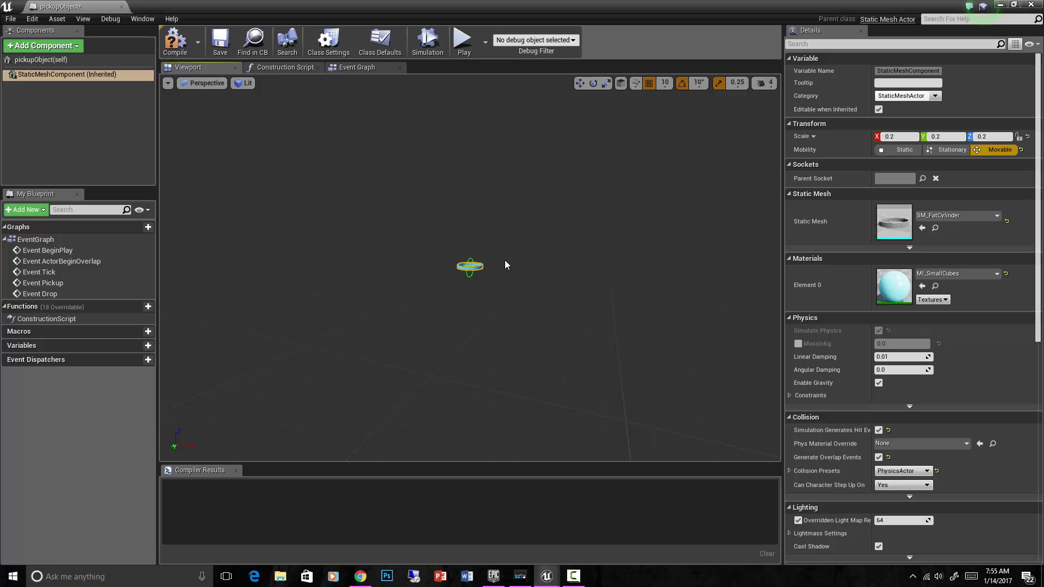
click(175, 41)
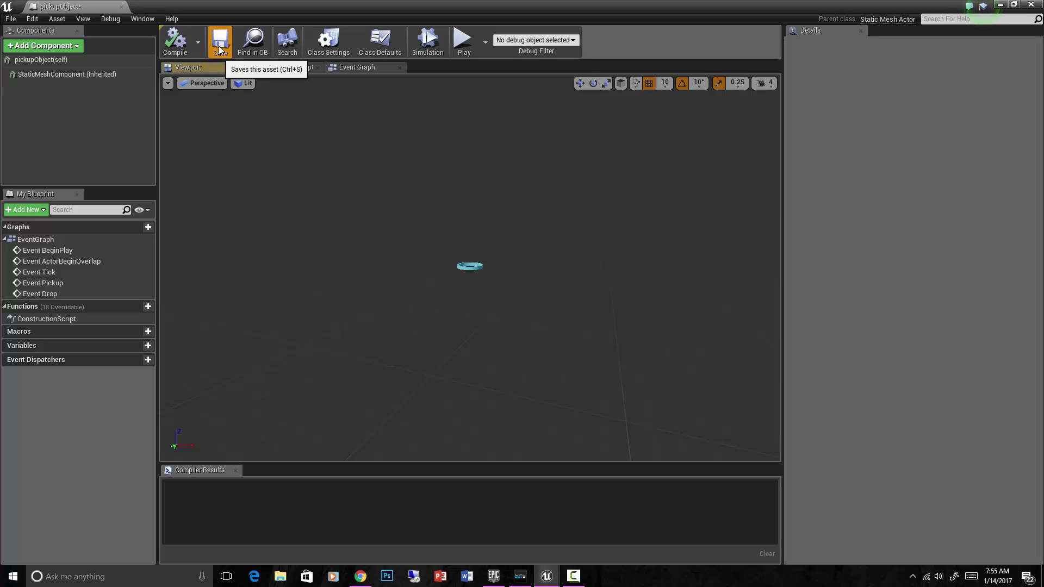
click(219, 47)
click(121, 6)
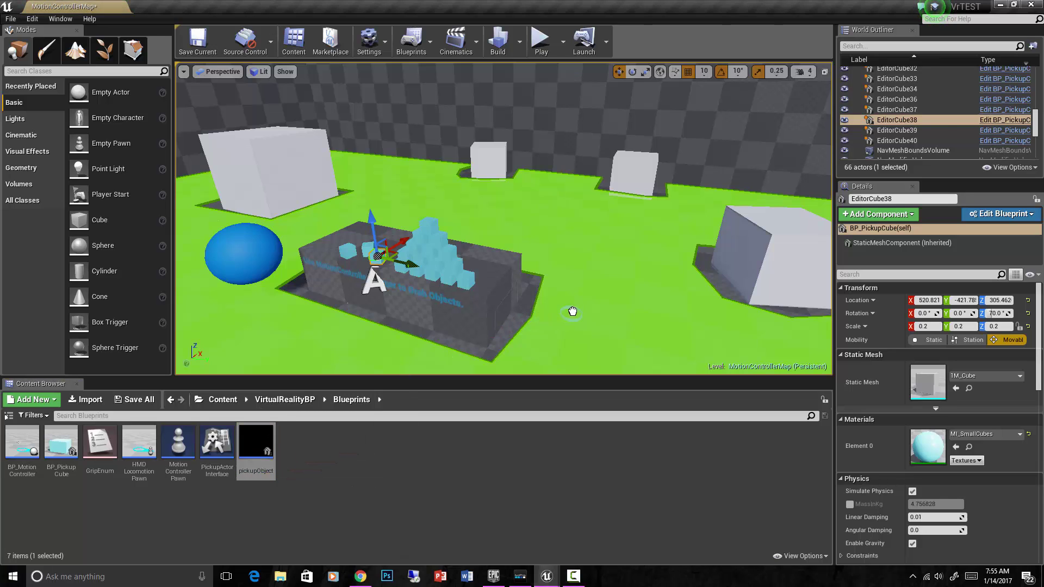
Drop a pickupObject into the level and move it onto the platform beside the cyan pyramid
drag(572, 310, 573, 310)
drag(568, 266, 582, 185)
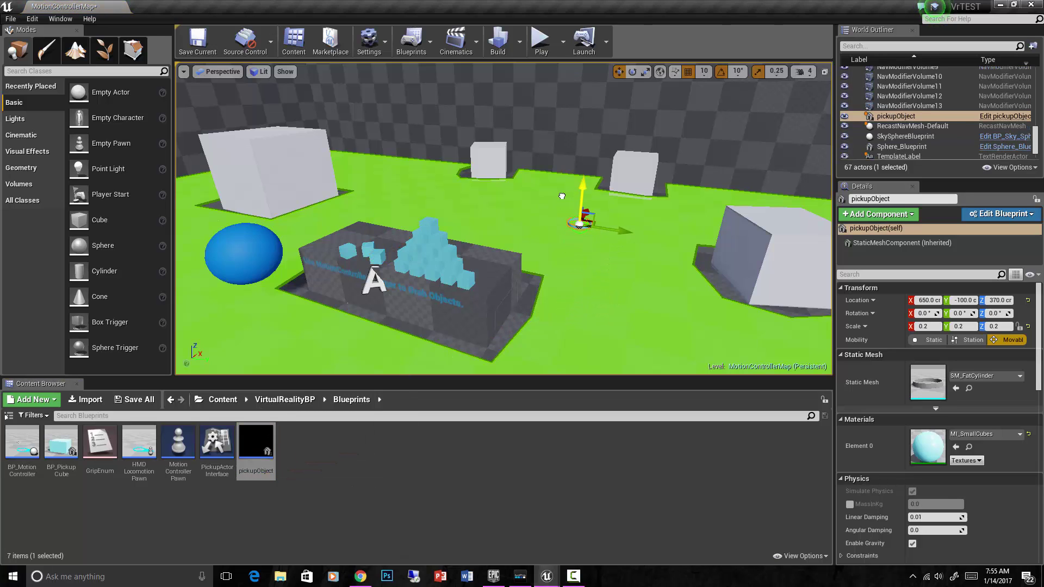
drag(614, 229, 550, 233)
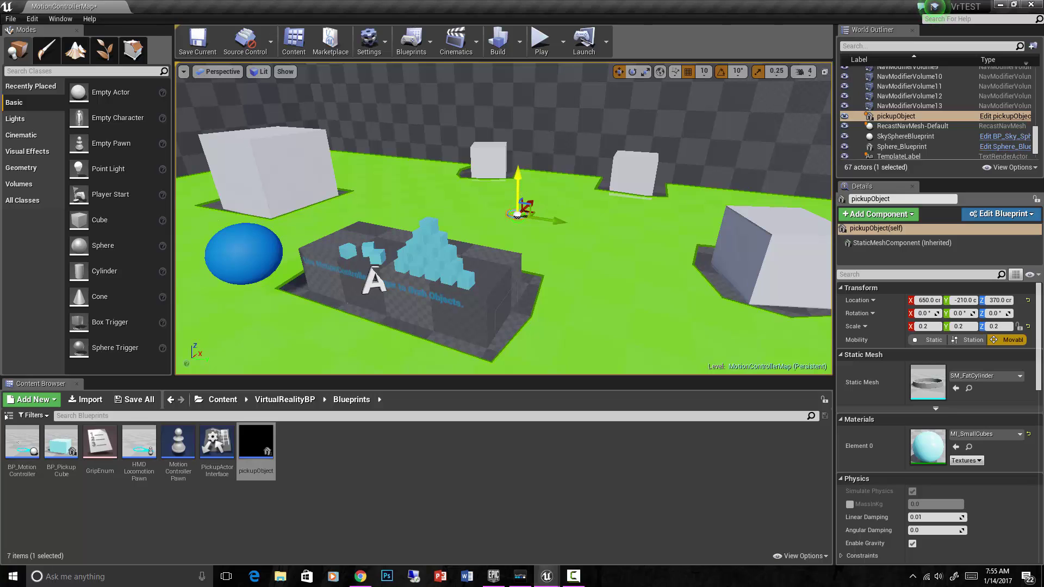
drag(512, 201, 505, 256)
Adjust the view and select the blue sphere in the level
scroll(502, 309, up, 2)
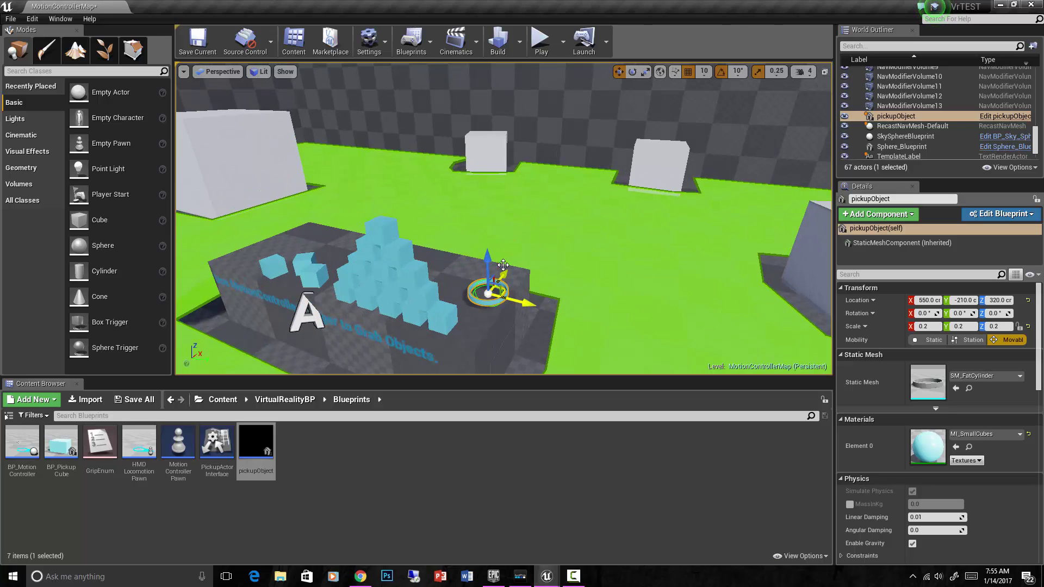
scroll(502, 309, up, 3)
scroll(502, 309, down, 3)
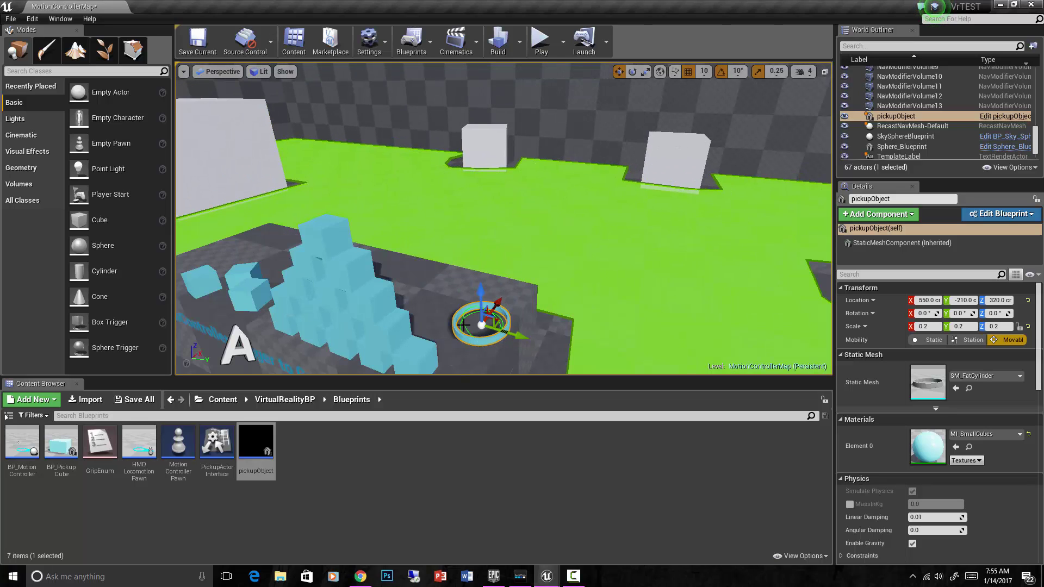
scroll(463, 325, down, 2)
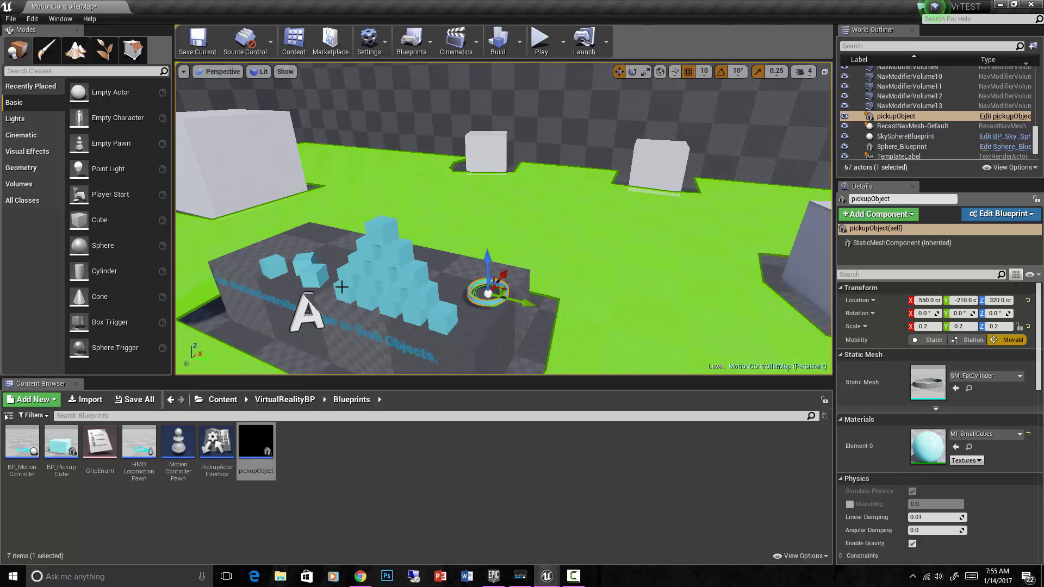
right_drag(341, 286, 293, 267)
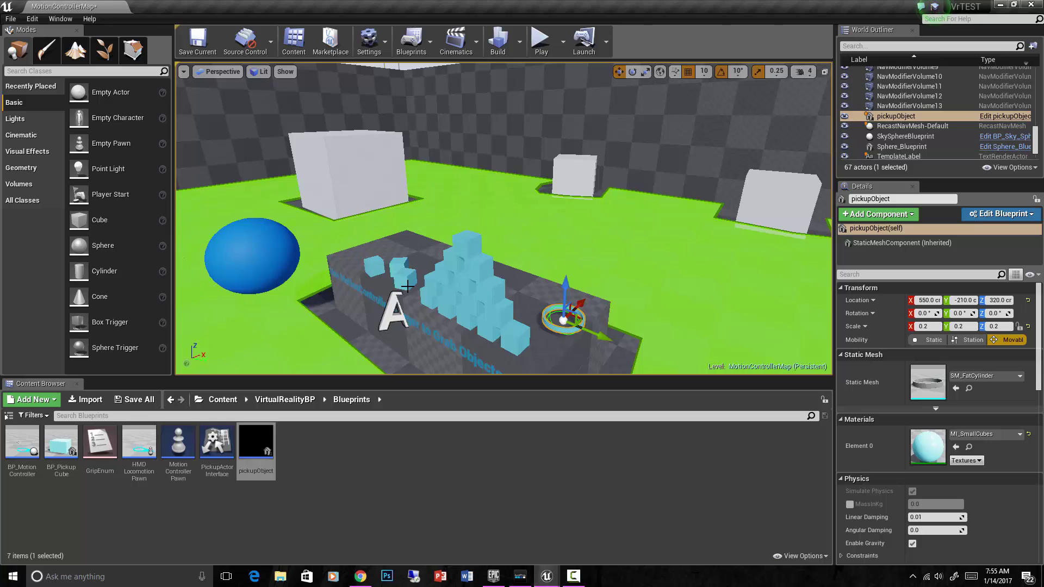
click(263, 258)
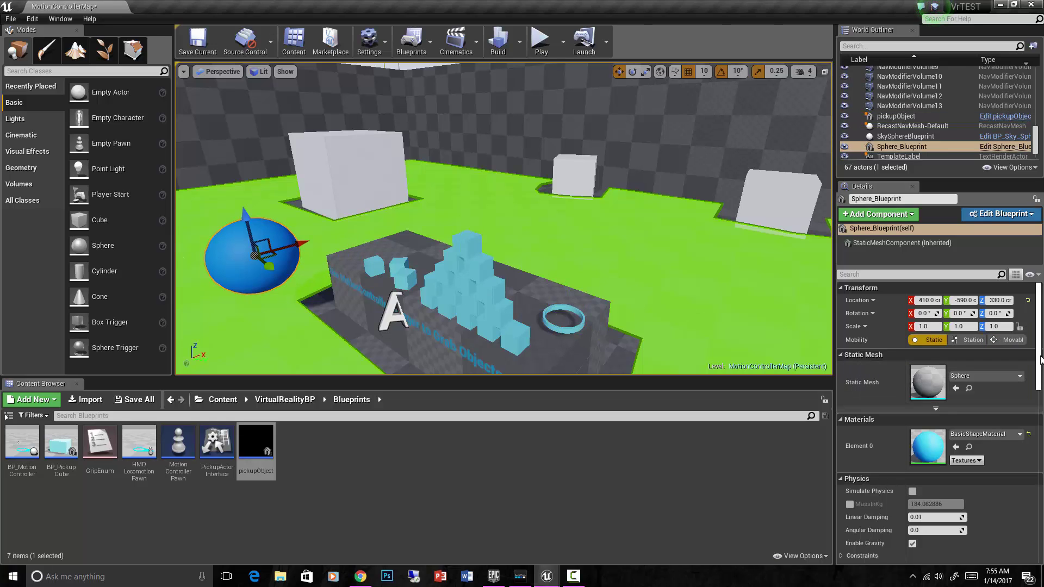
Set Sphere_Blueprint's sphere mesh component to Movable mobility with Generate Overlap Events checked
click(986, 215)
click(951, 236)
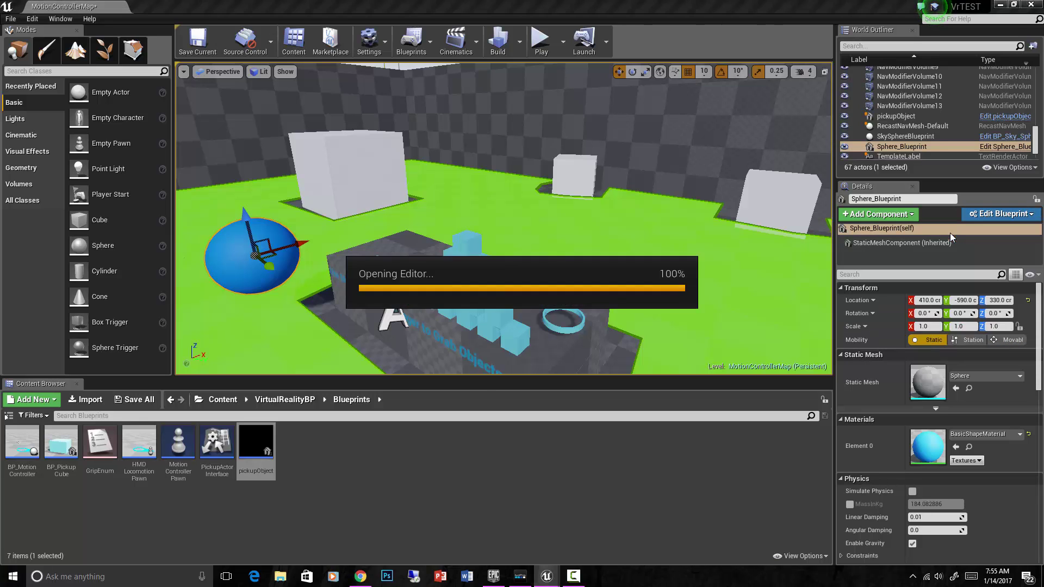
click(214, 71)
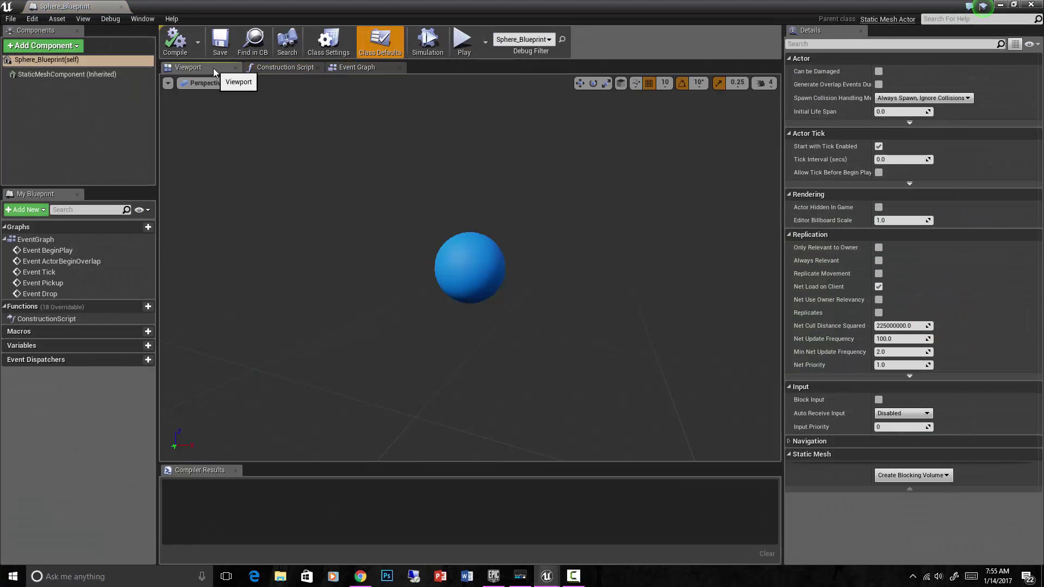
click(468, 264)
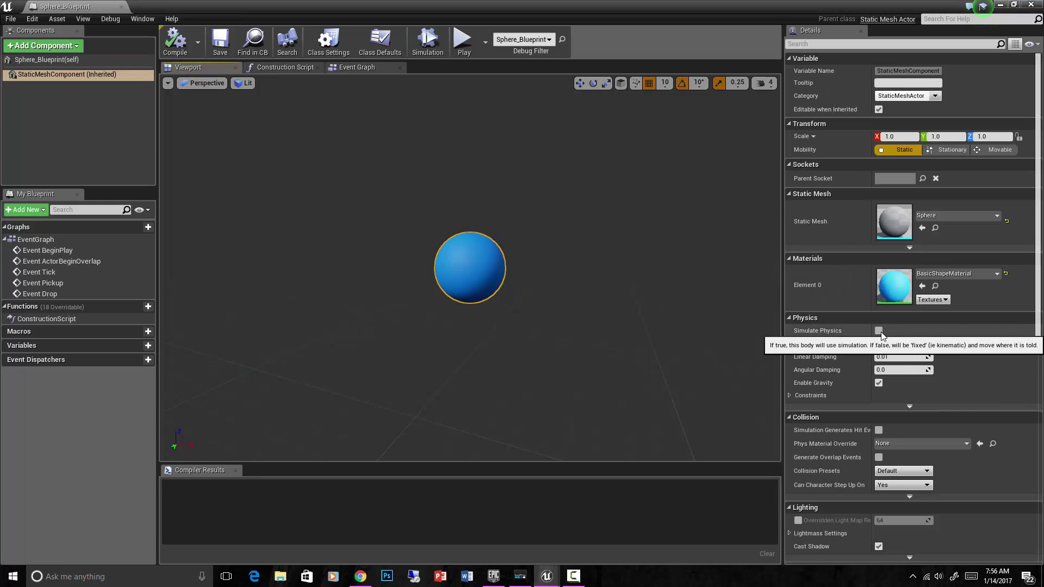
click(879, 331)
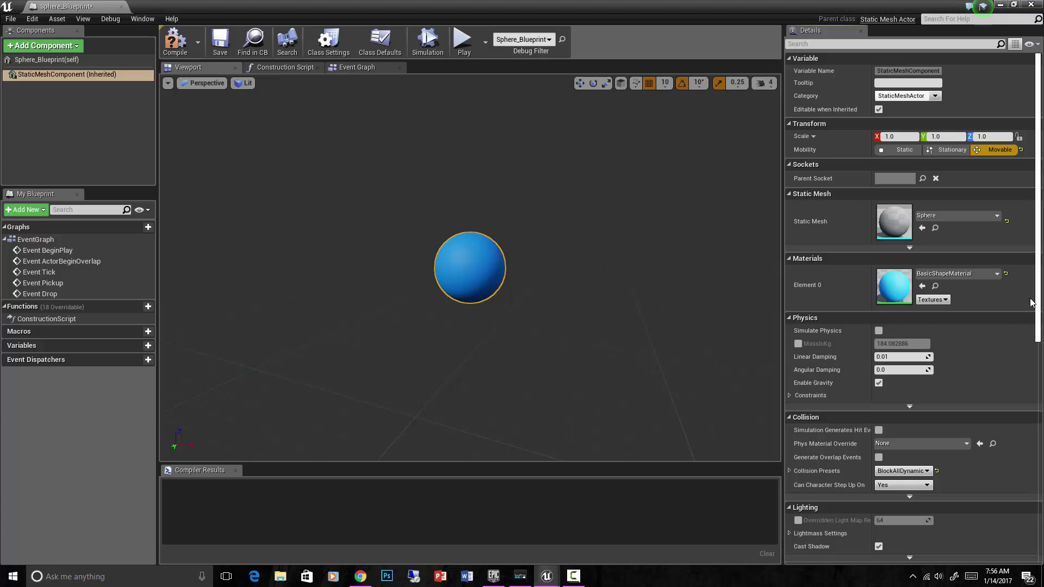
mouse_move(1038, 299)
mouse_down()
mouse_move(1039, 335)
mouse_move(1038, 317)
mouse_up()
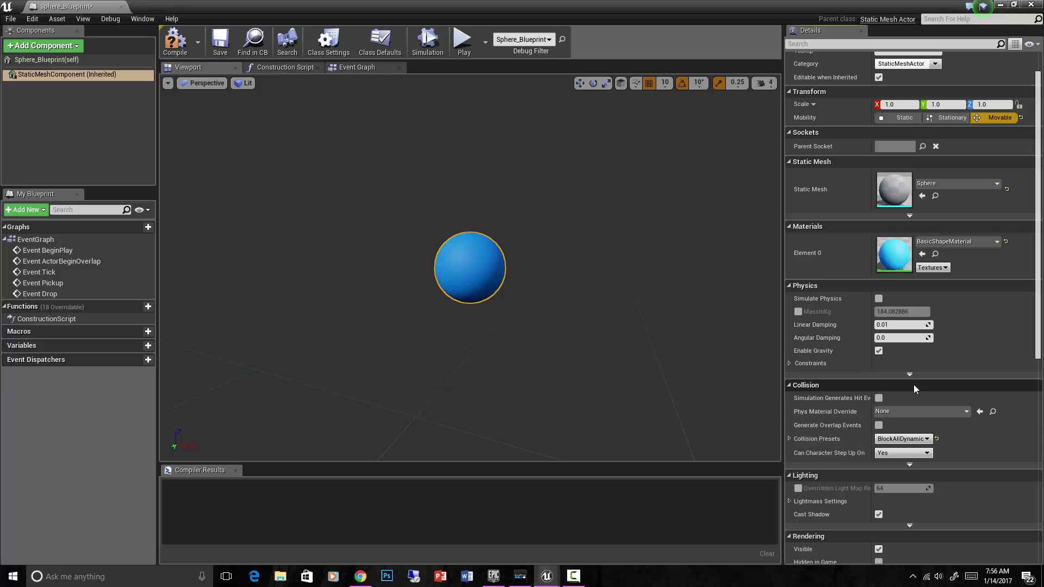
click(880, 426)
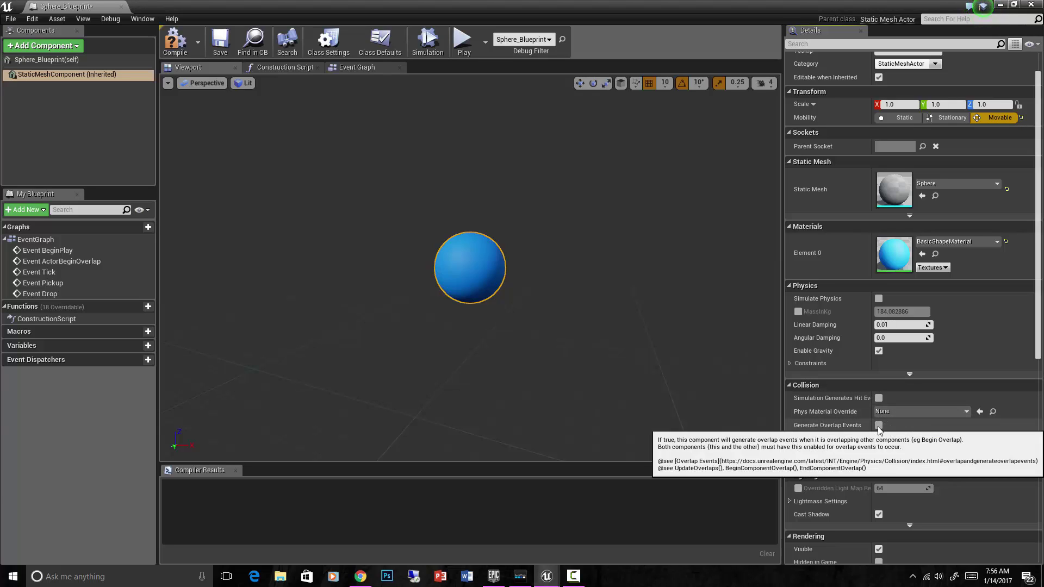
mouse_move(901, 439)
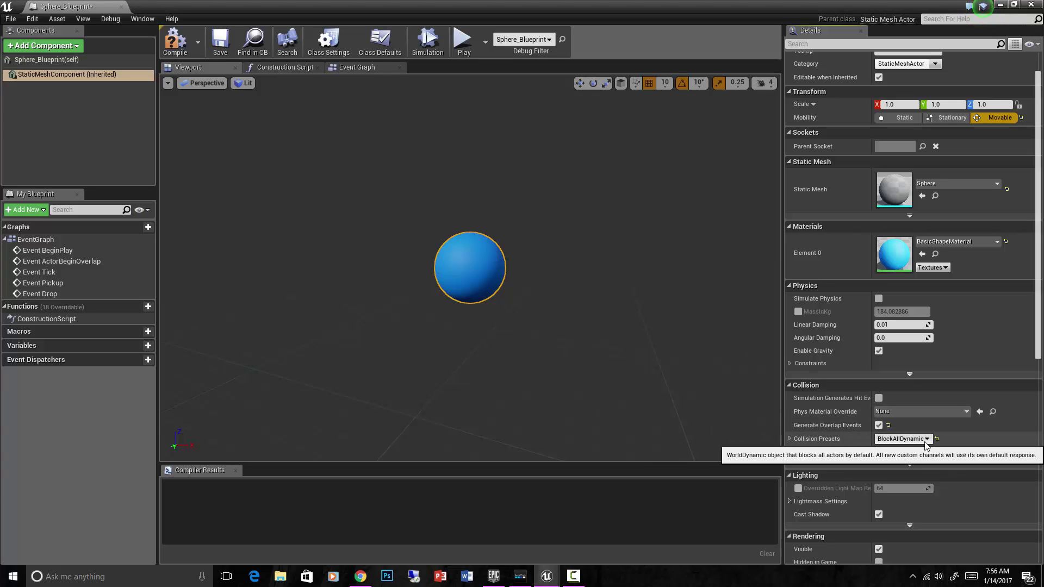
mouse_move(1037, 353)
mouse_down()
mouse_move(1037, 405)
mouse_move(1036, 337)
mouse_up()
click(983, 150)
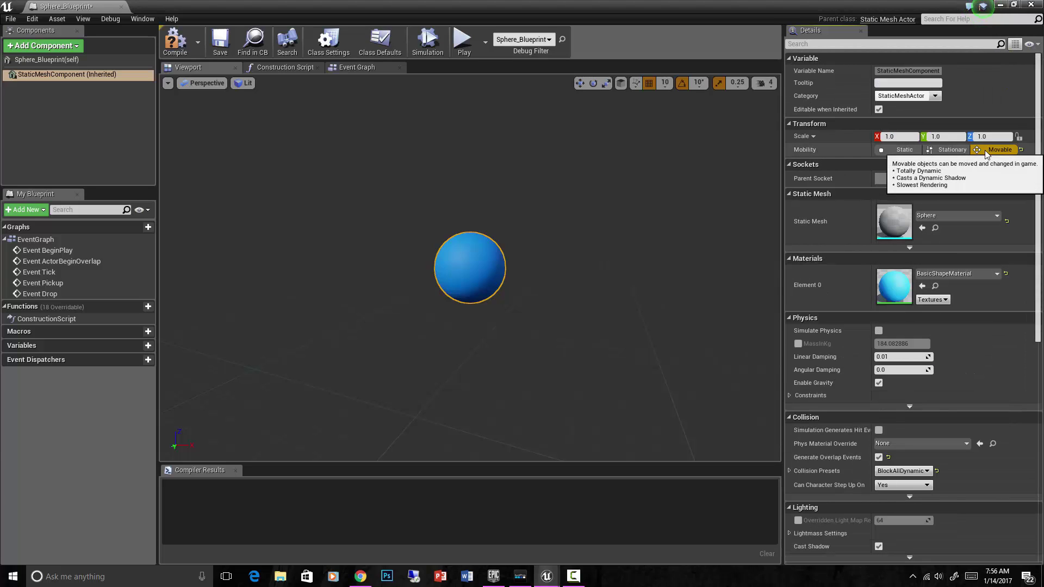
mouse_move(1039, 156)
mouse_down()
mouse_move(1038, 403)
mouse_move(1038, 206)
mouse_up()
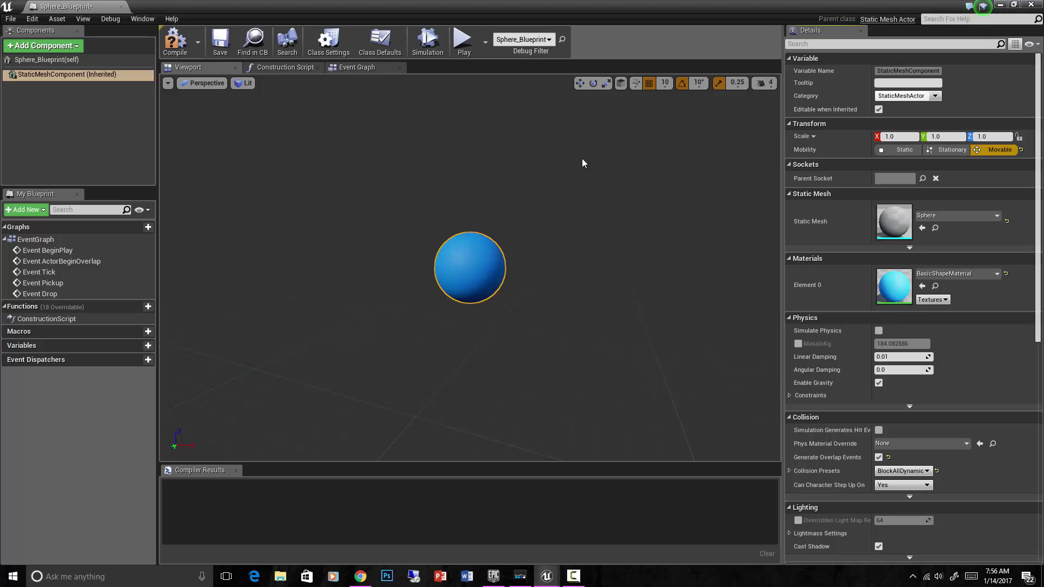
click(123, 6)
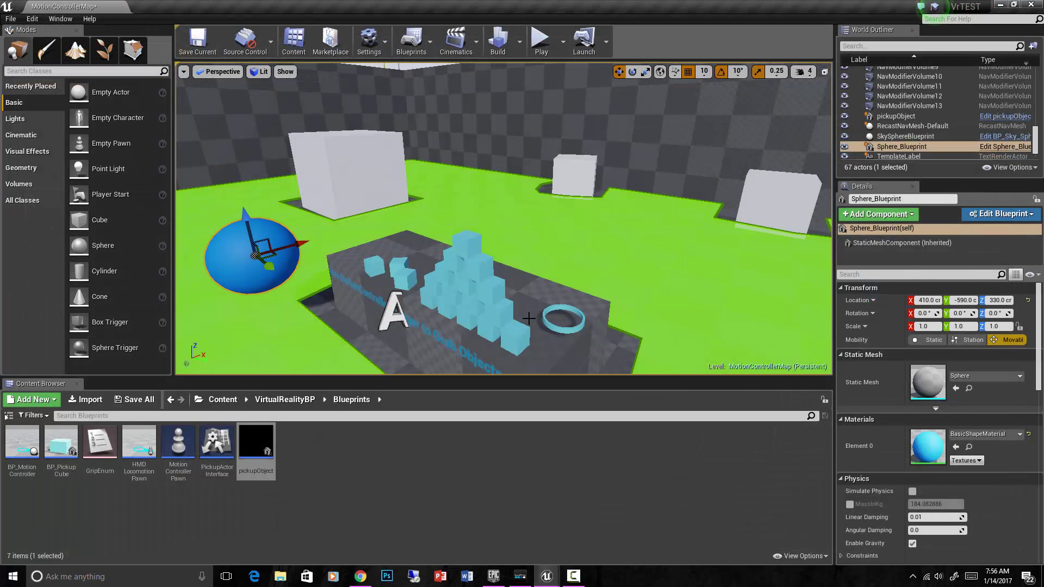
click(558, 326)
click(993, 218)
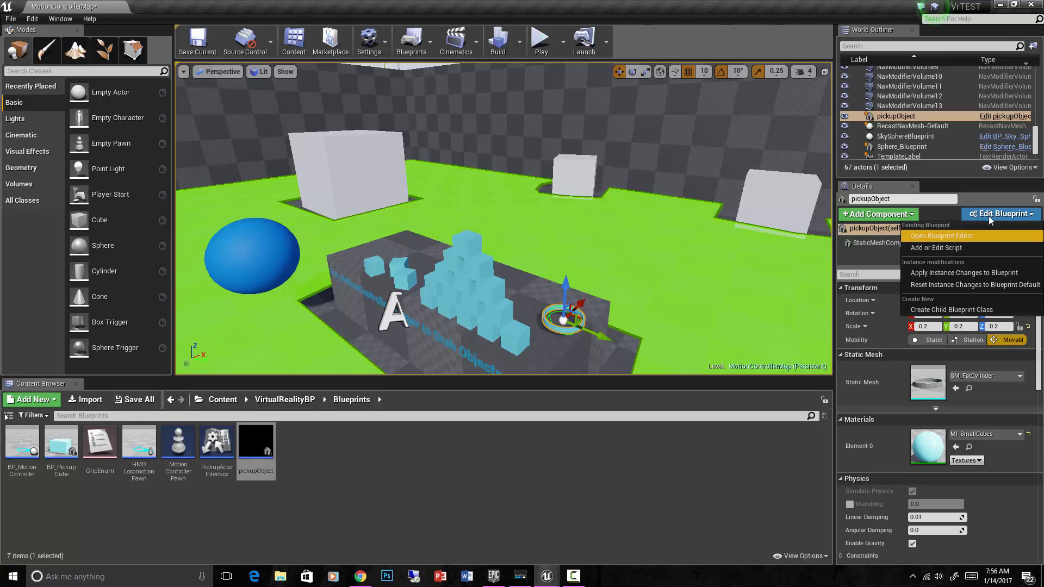
click(950, 233)
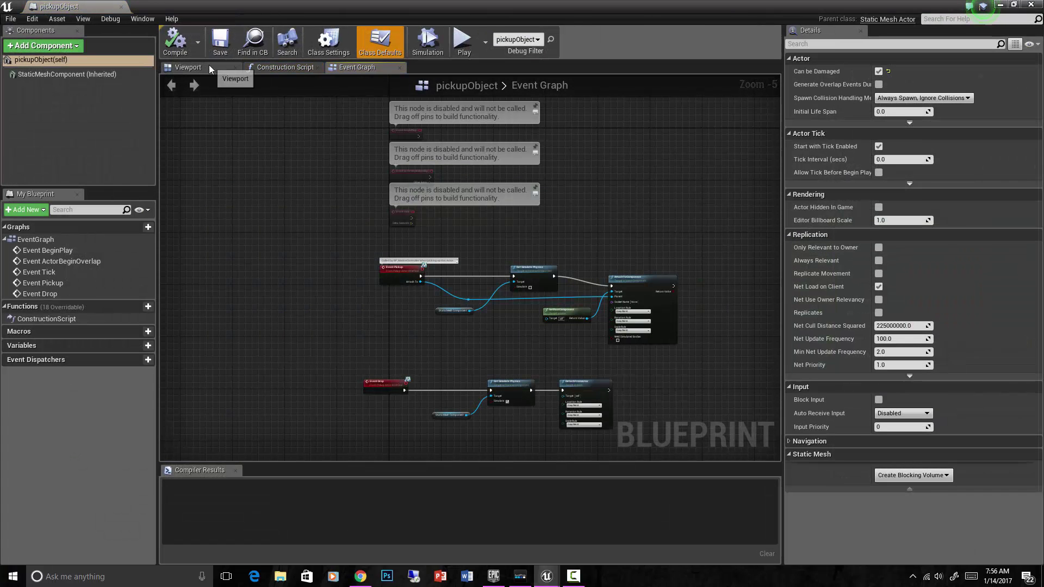
click(188, 66)
click(480, 267)
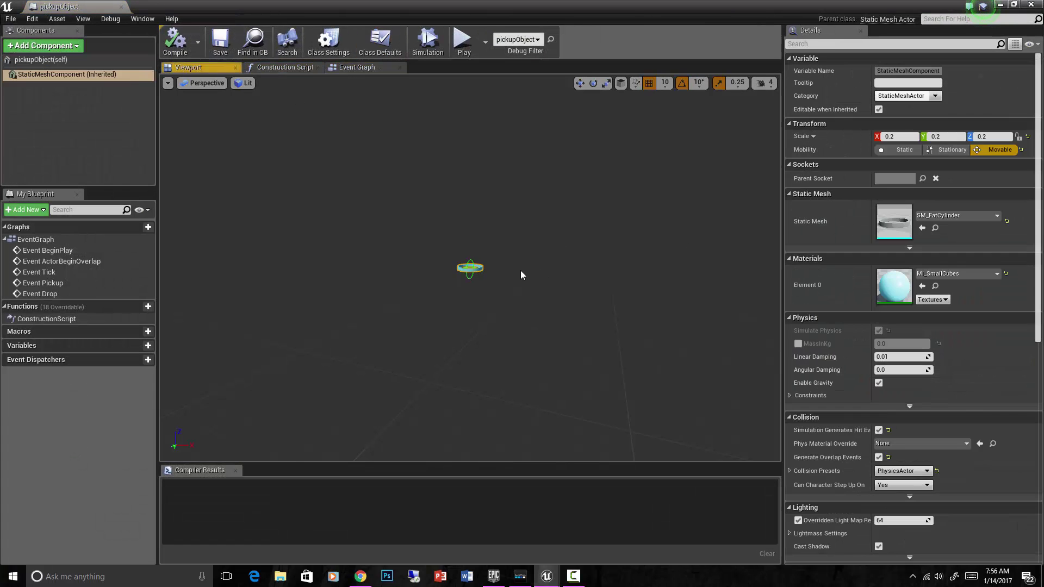
scroll(912, 338, down, 3)
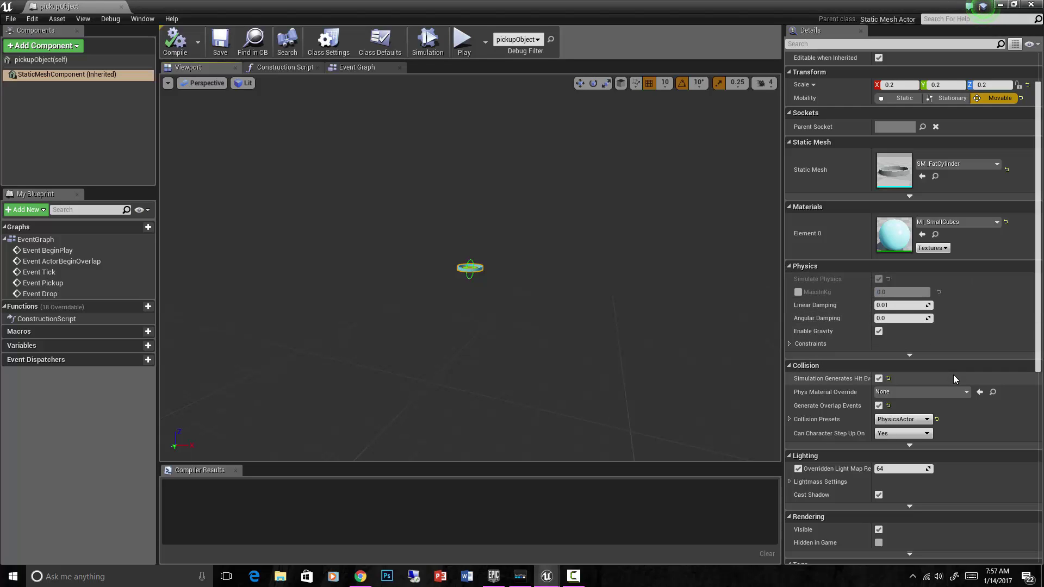
scroll(954, 380, up, 3)
scroll(955, 383, down, 7)
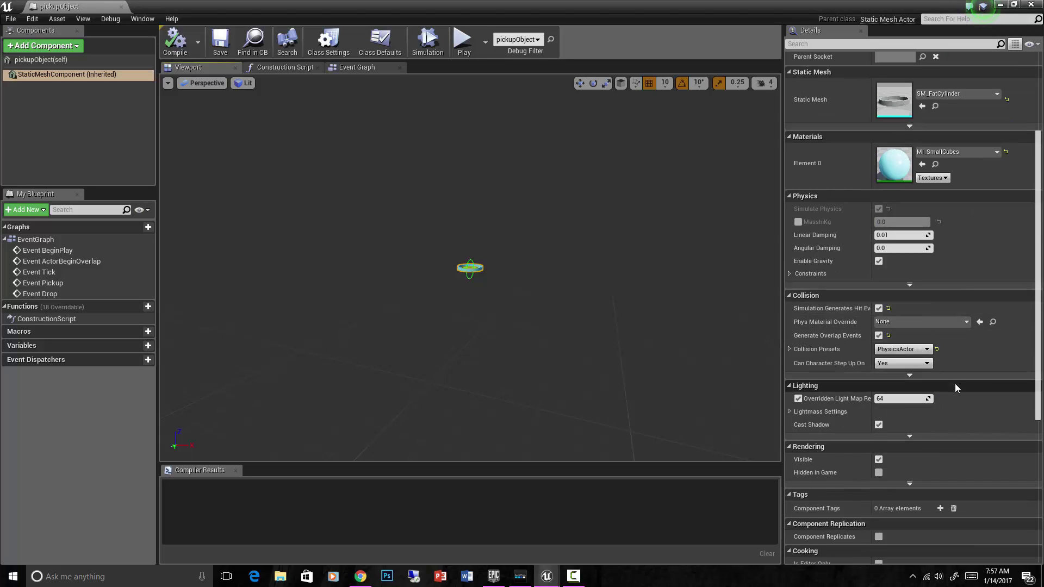
scroll(954, 383, down, 3)
scroll(954, 383, up, 6)
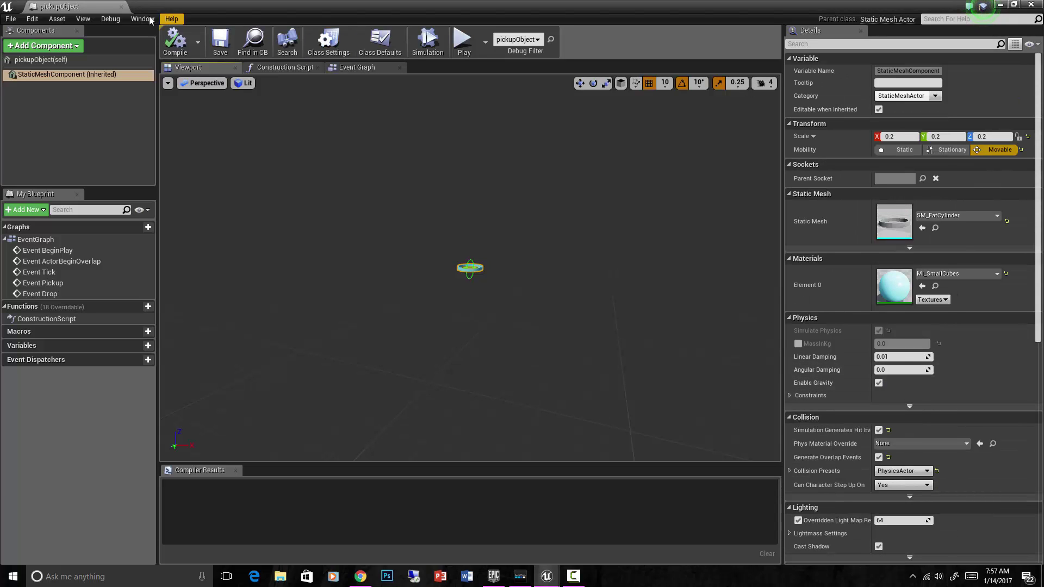
key(alt+Tab)
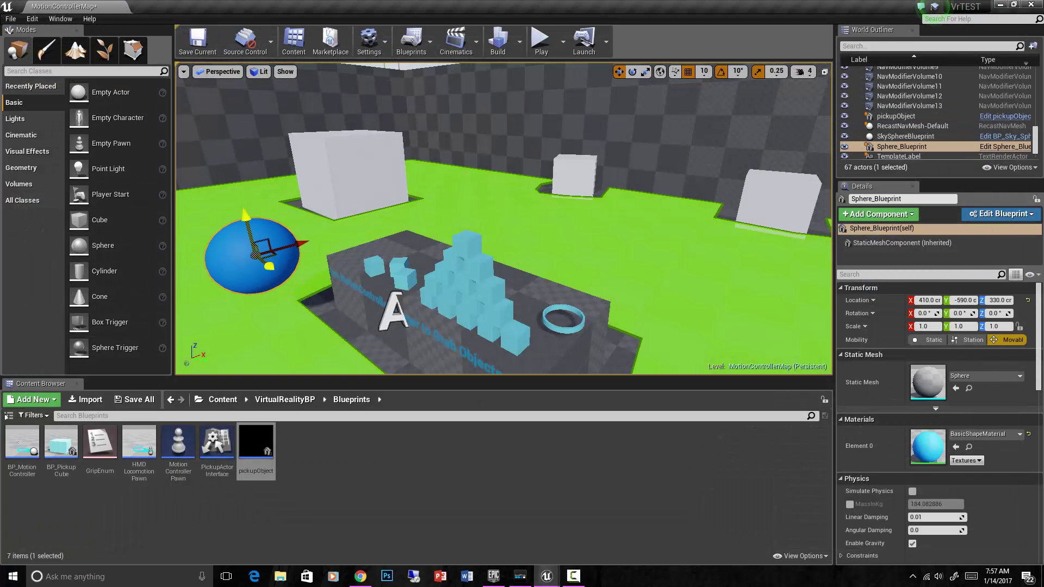
Locate Sphere_Blueprint in the Content Browser, filtering assets by 'sphere'
right_click(260, 246)
click(293, 216)
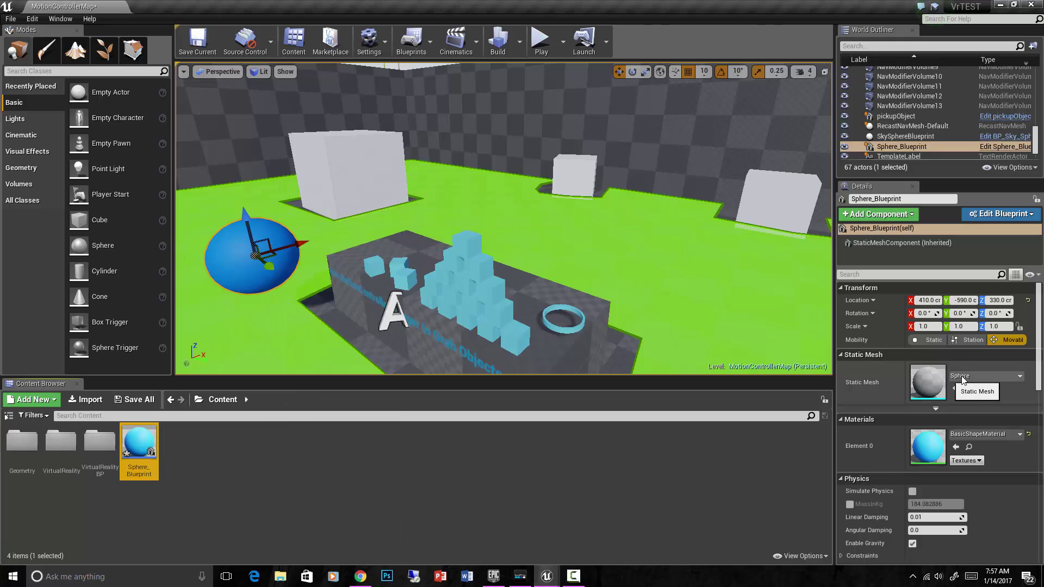
click(98, 416)
text(sphere)
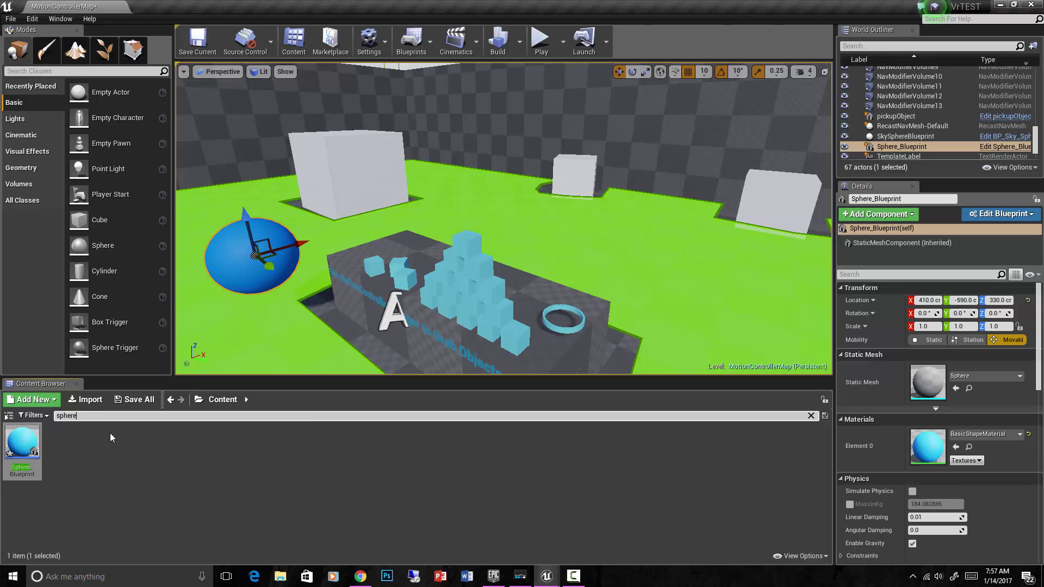
click(109, 433)
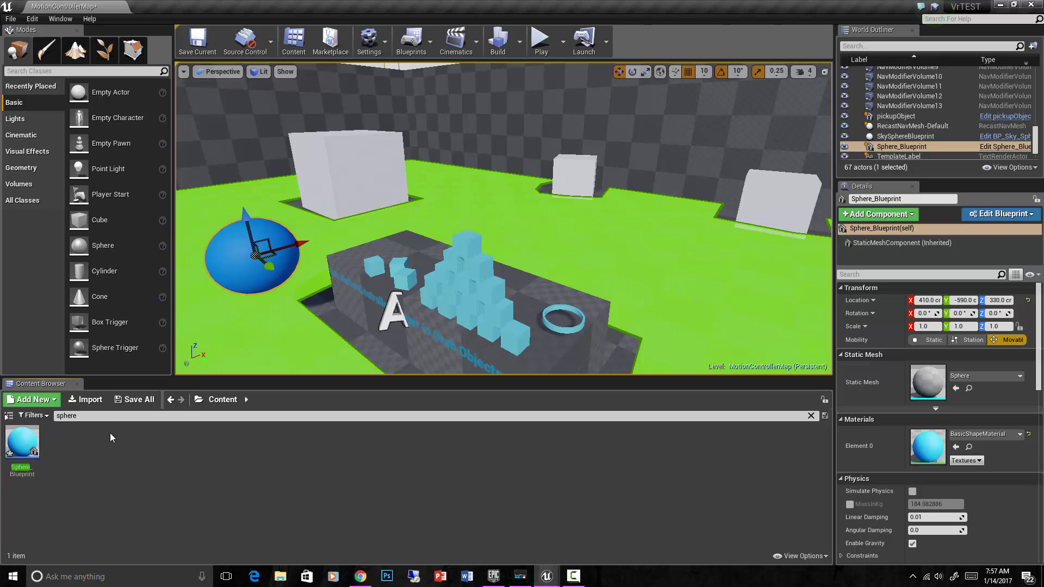
Open the Sphere static mesh and add a simplified sphere collision from its Collision menu
double_click(932, 377)
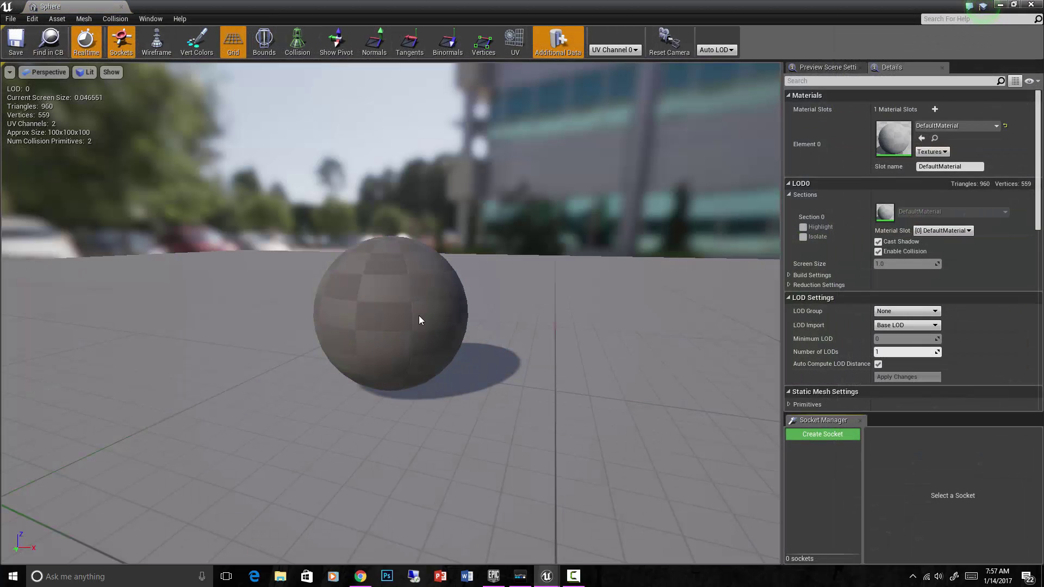
click(121, 5)
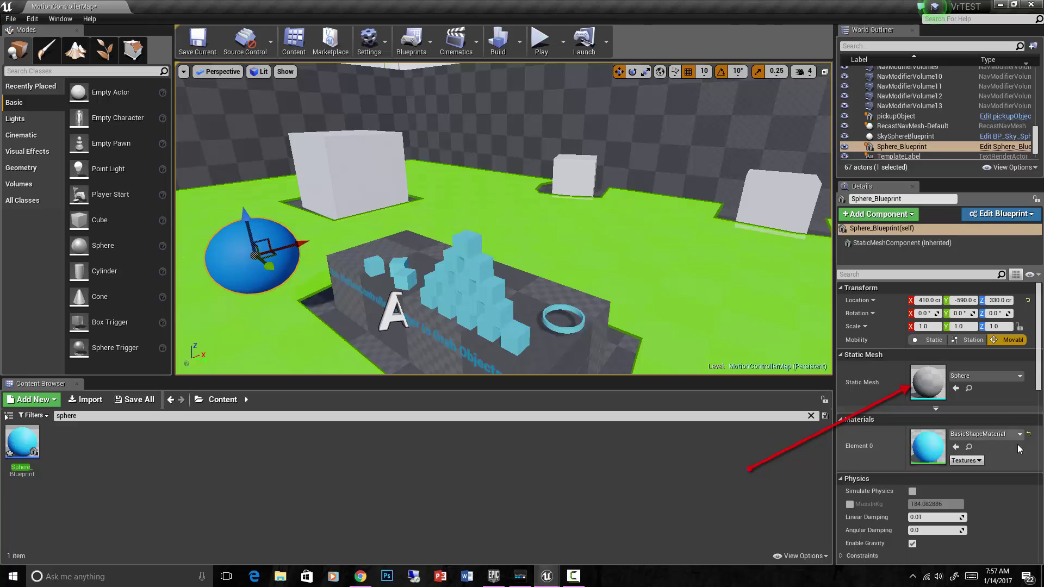
double_click(926, 390)
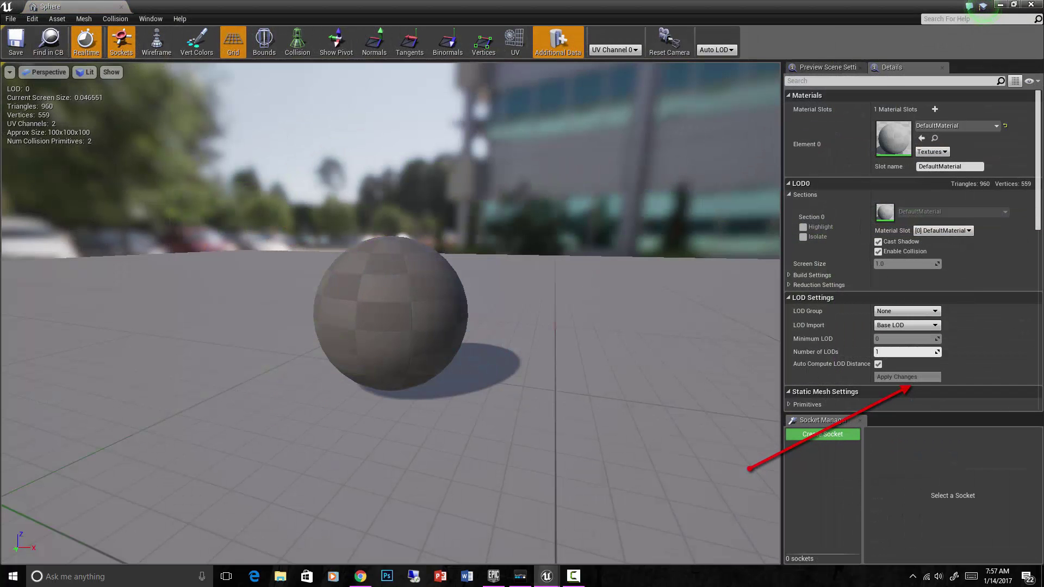
click(106, 22)
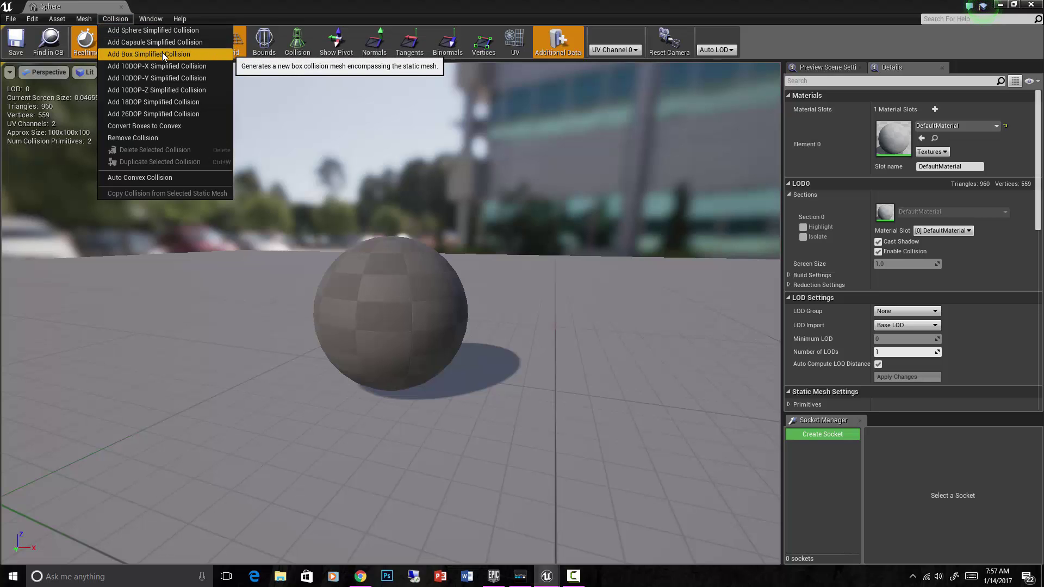
click(161, 32)
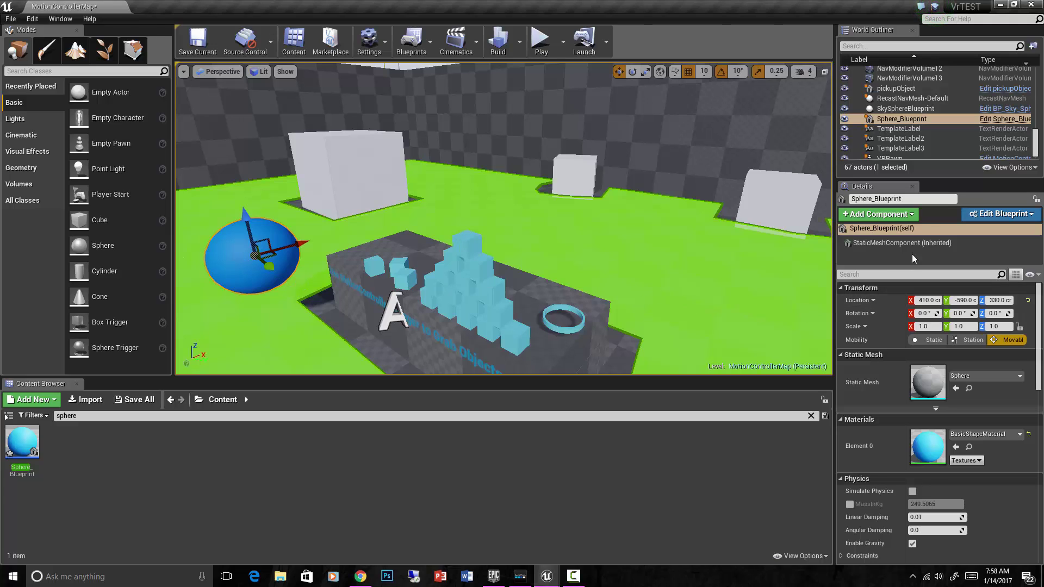
Give Sphere_Blueprint's mesh the PhysicsActor collision preset with Simulation Generates Hit Events enabled
click(984, 216)
click(962, 235)
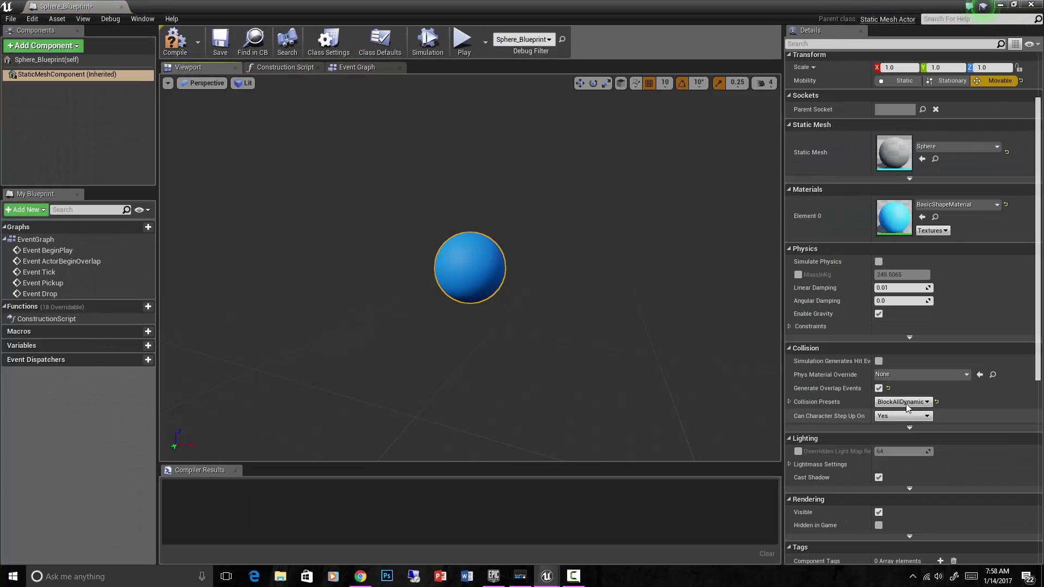
click(906, 404)
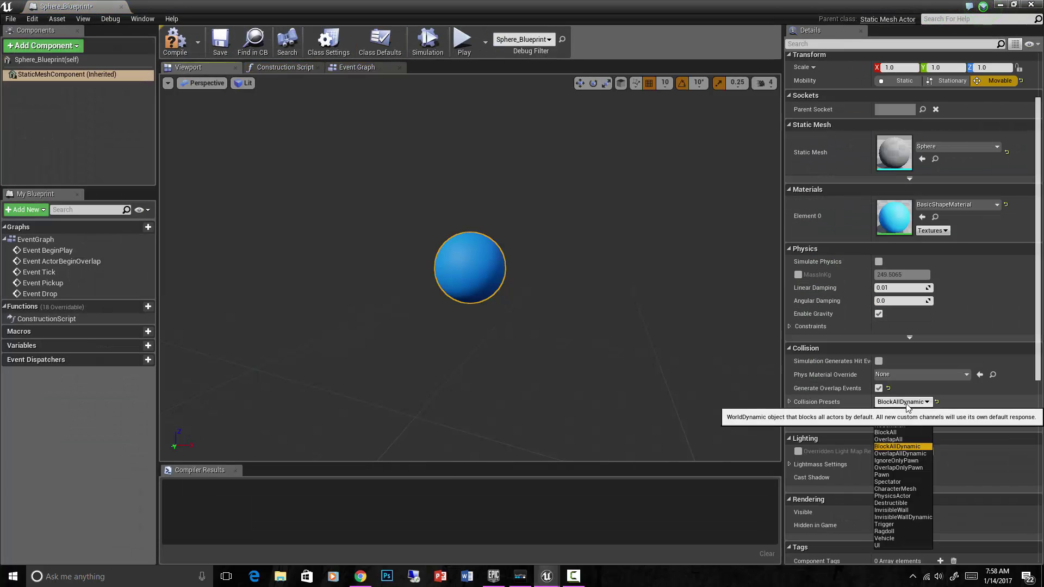
click(912, 495)
click(879, 360)
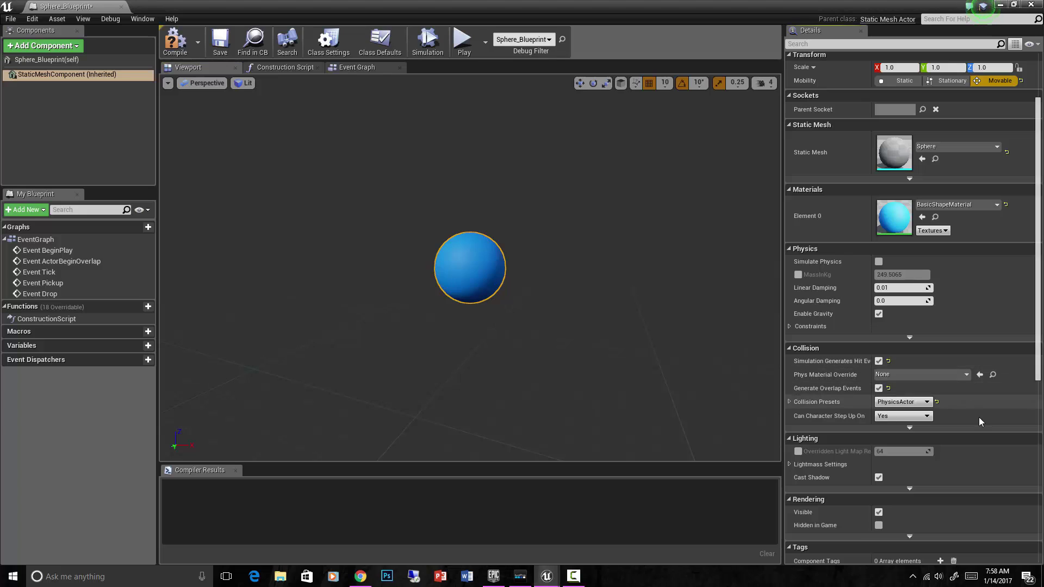
scroll(980, 422, down, 1)
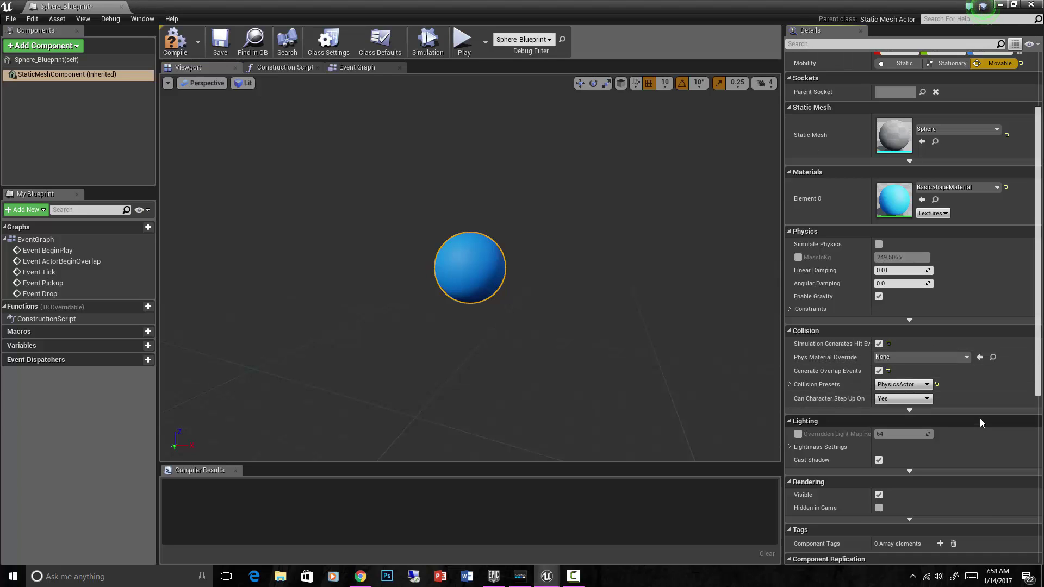
scroll(980, 422, down, 2)
scroll(981, 423, up, 3)
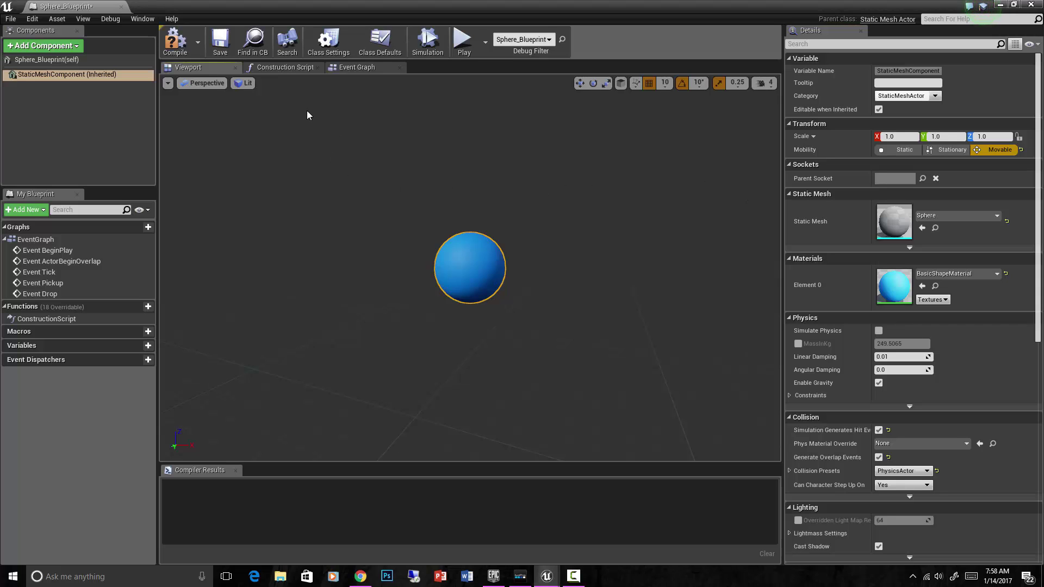
key(alt+Tab)
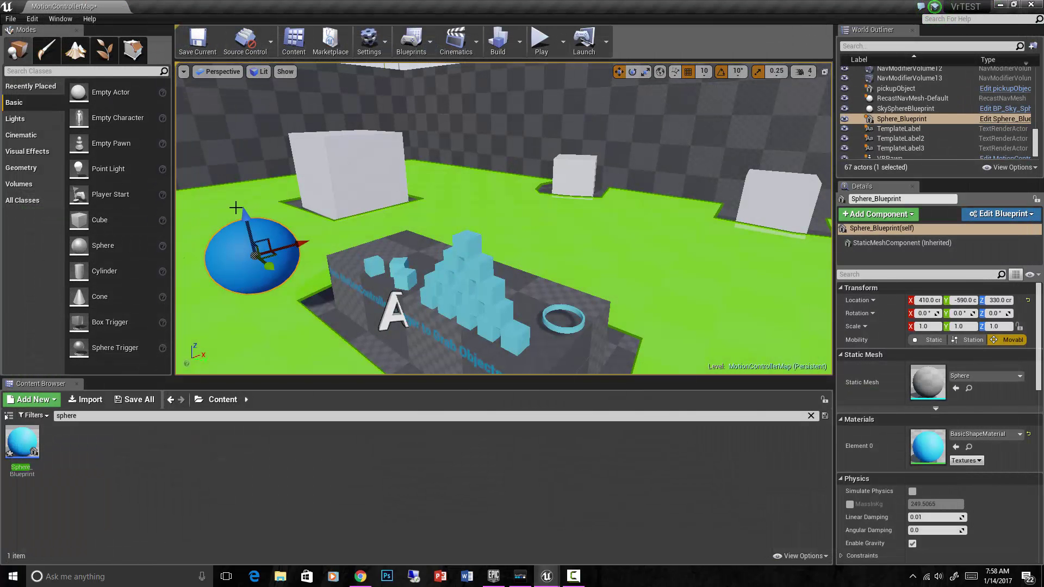
click(507, 339)
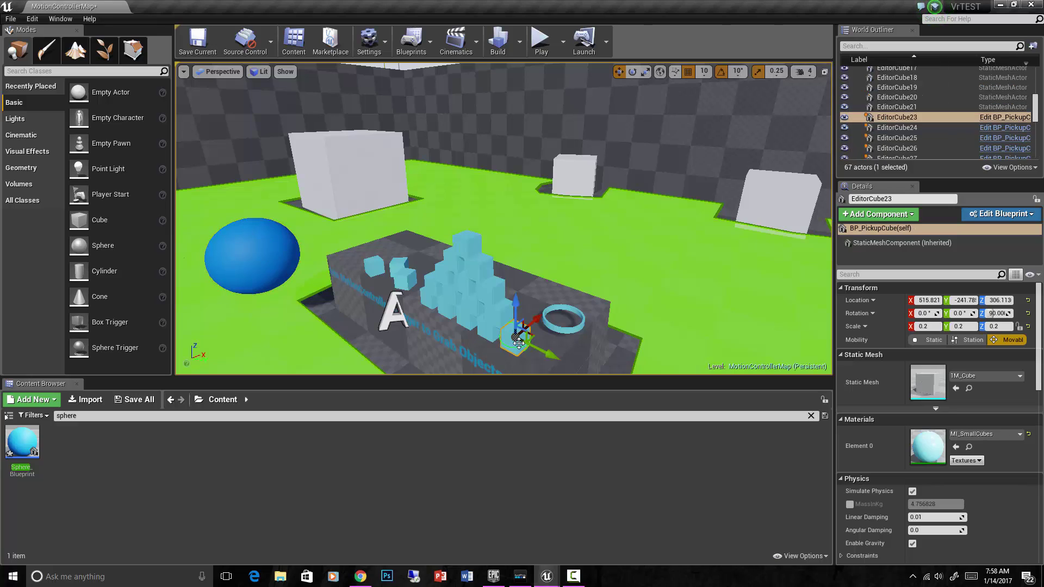
click(559, 331)
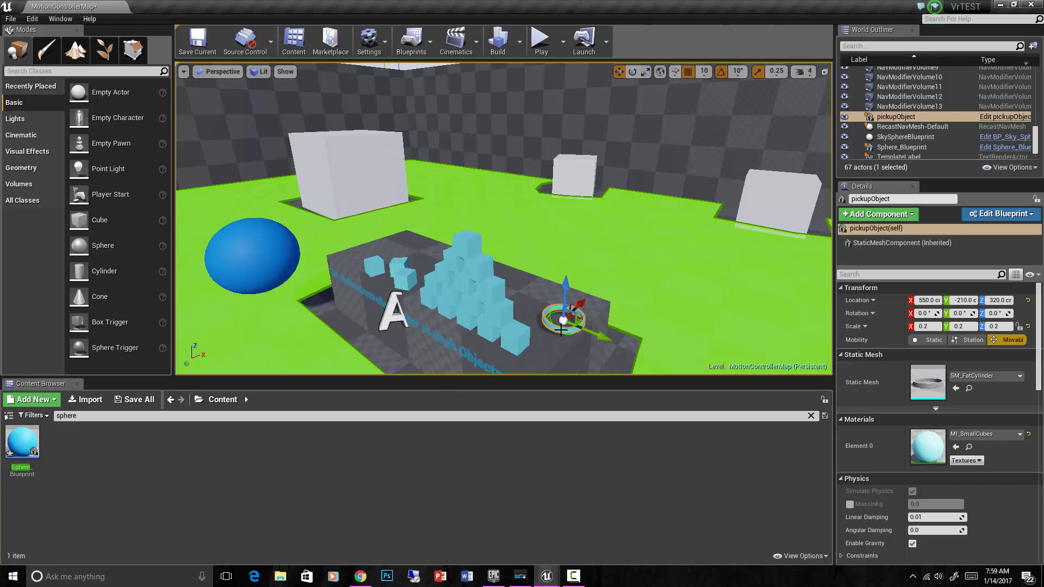
scroll(509, 310, down, 5)
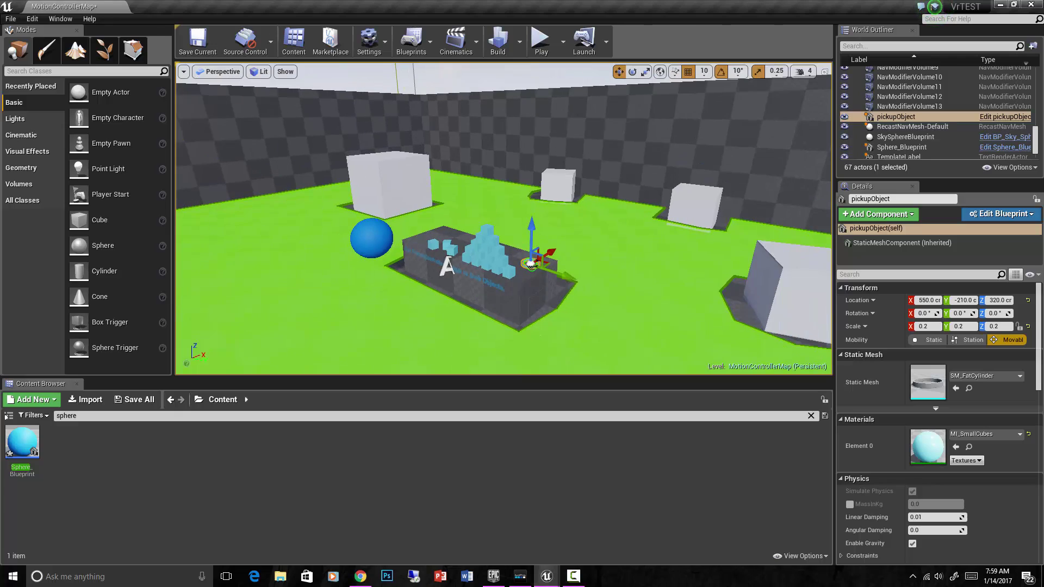
right_drag(503, 217, 326, 218)
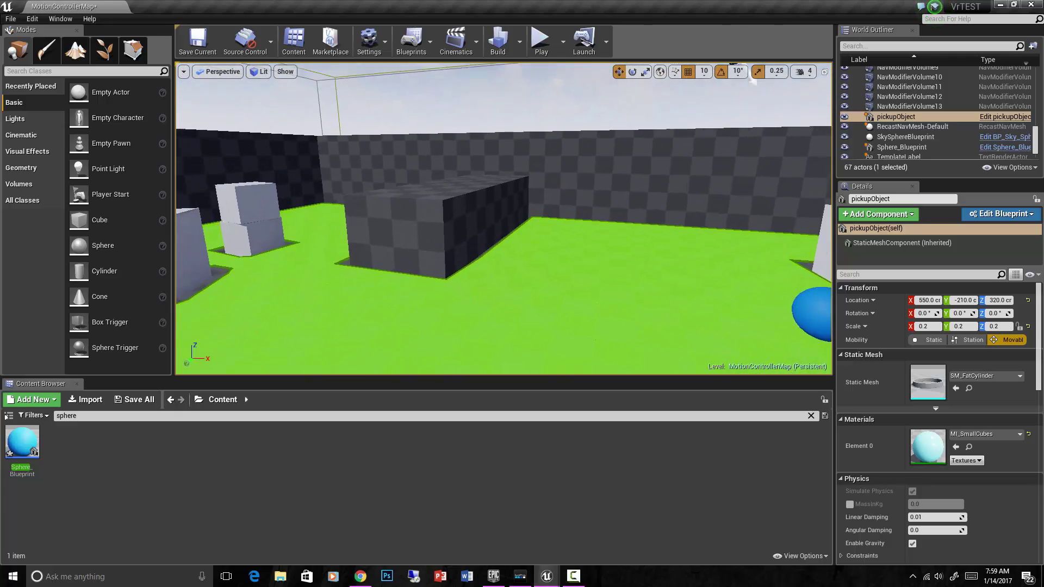
right_drag(563, 285, 563, 286)
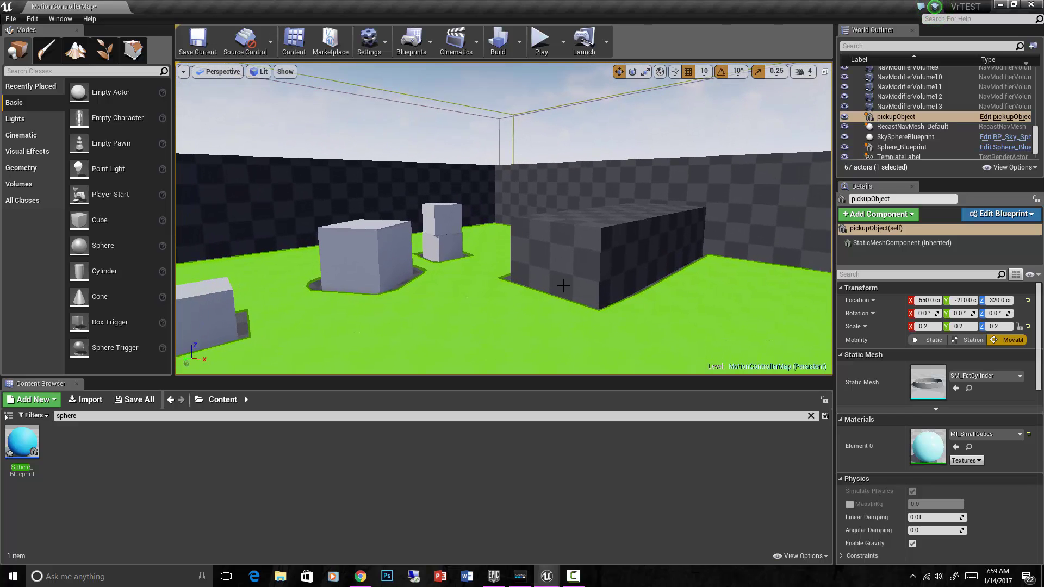
mouse_move(586, 305)
right_down()
mouse_move(600, 311)
mouse_move(574, 290)
right_up()
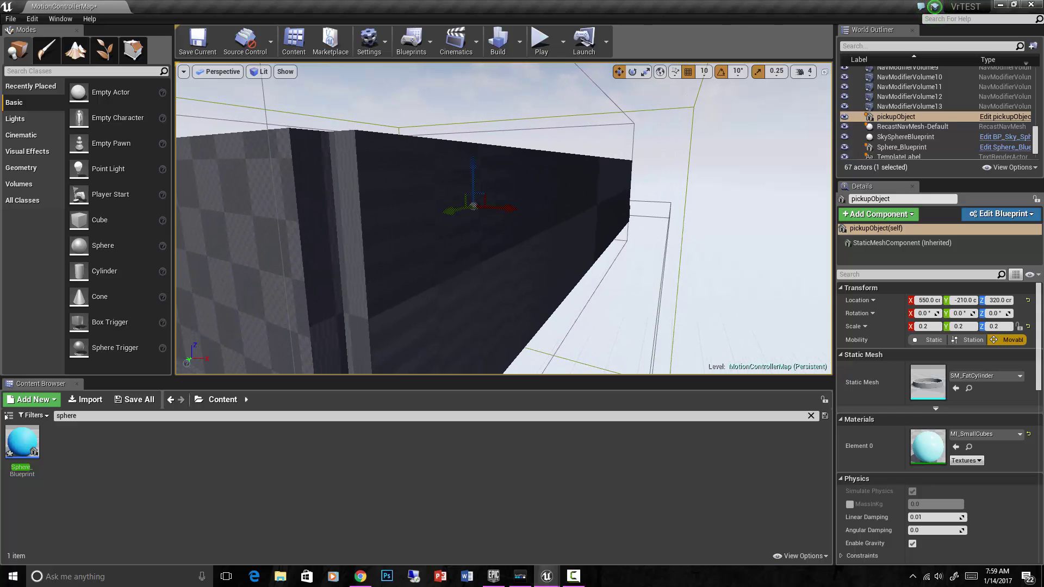
right_drag(575, 290, 460, 210)
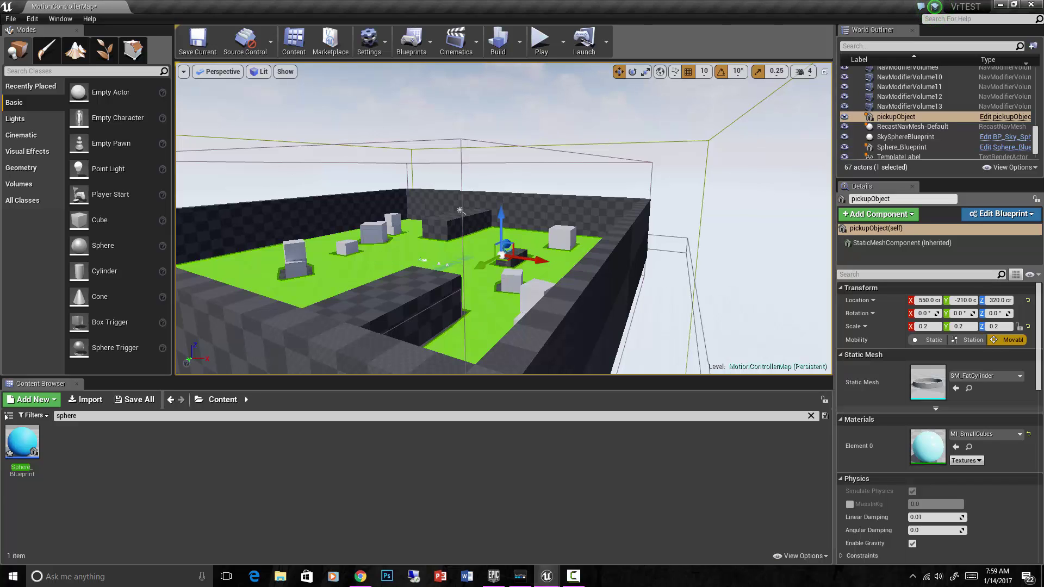
middle_drag(460, 210, 563, 210)
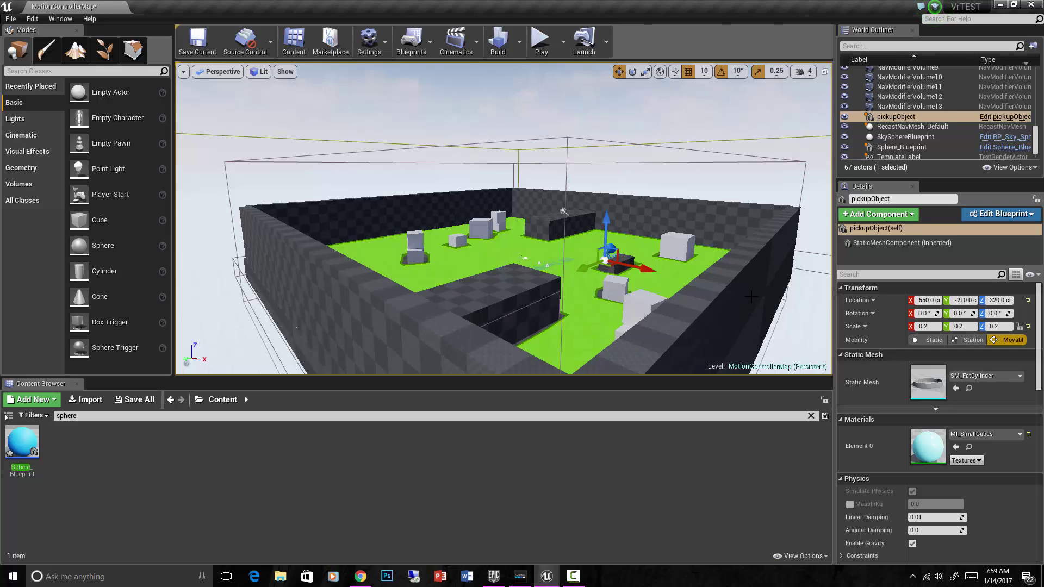
scroll(748, 296, up, 3)
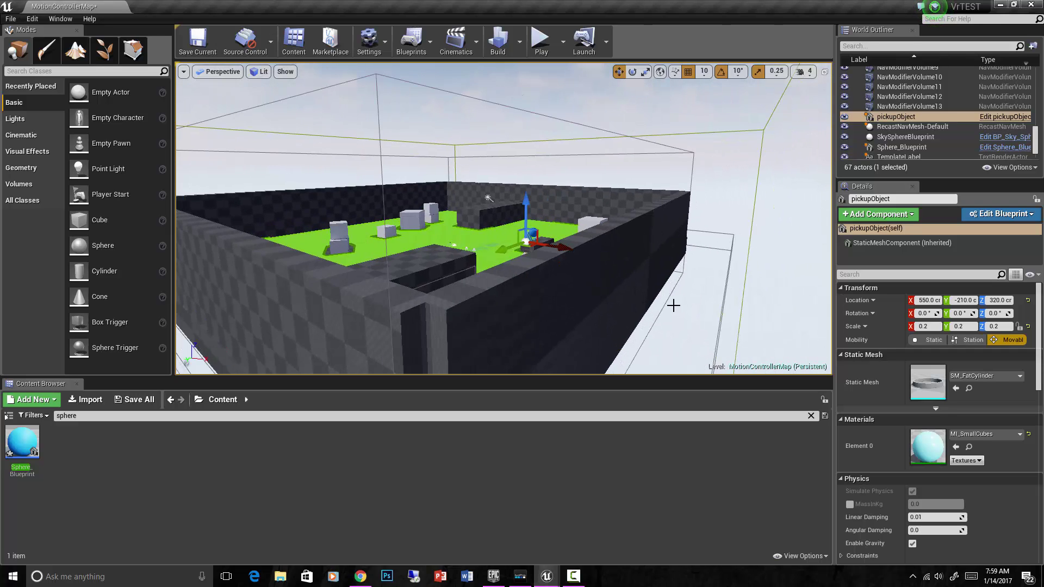
right_drag(674, 306, 670, 302)
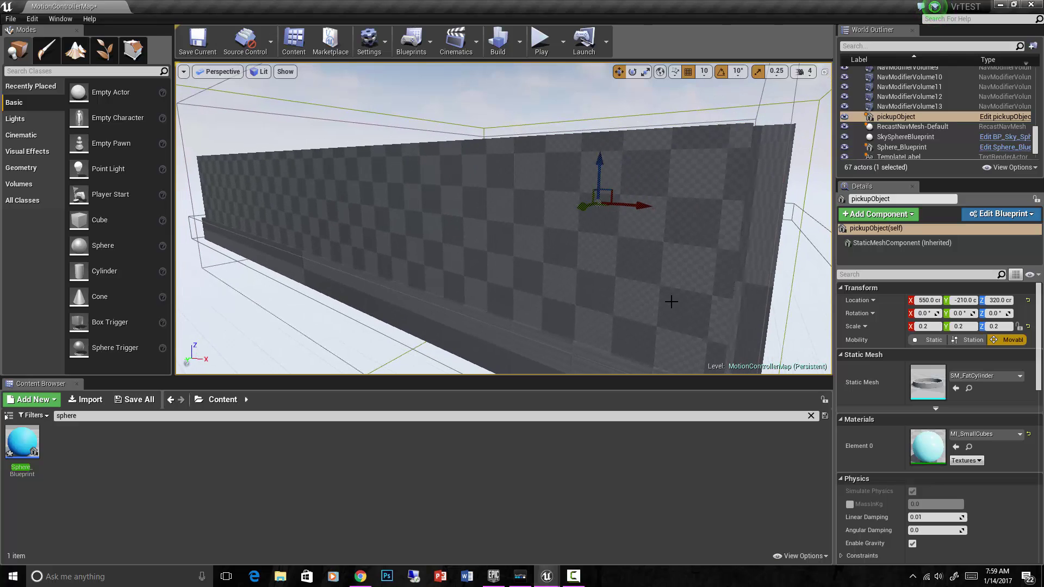
right_drag(288, 247, 225, 242)
Drop a trial Box brush from the Geometry shapes into the level, then delete it
click(225, 241)
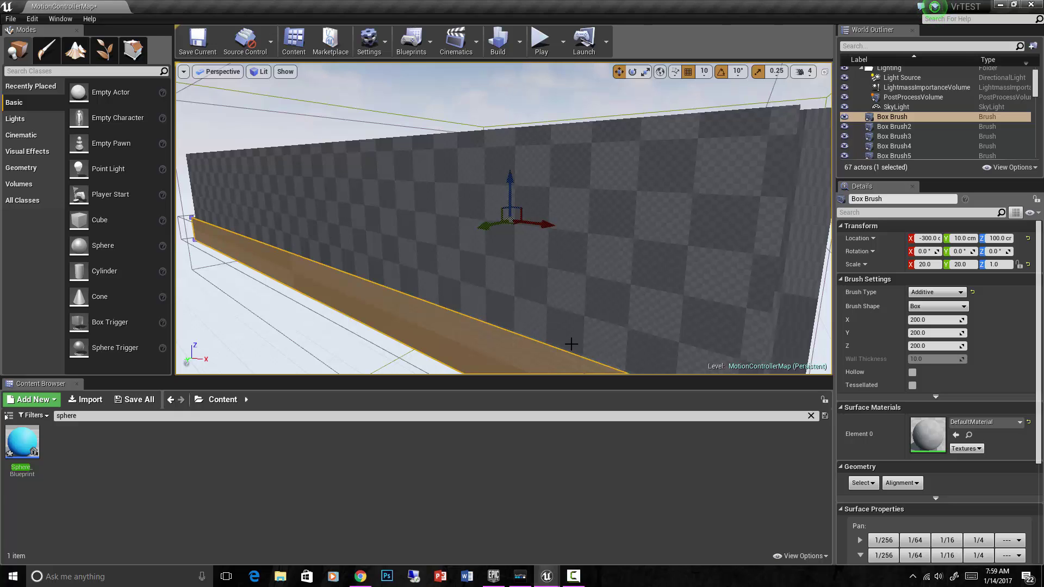
click(33, 167)
drag(95, 92, 261, 132)
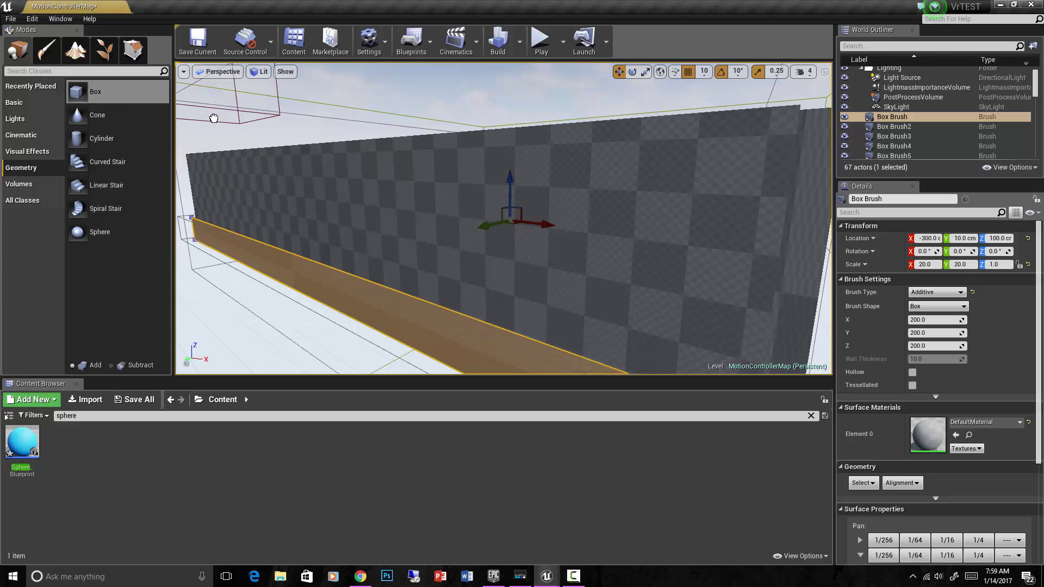
click(261, 116)
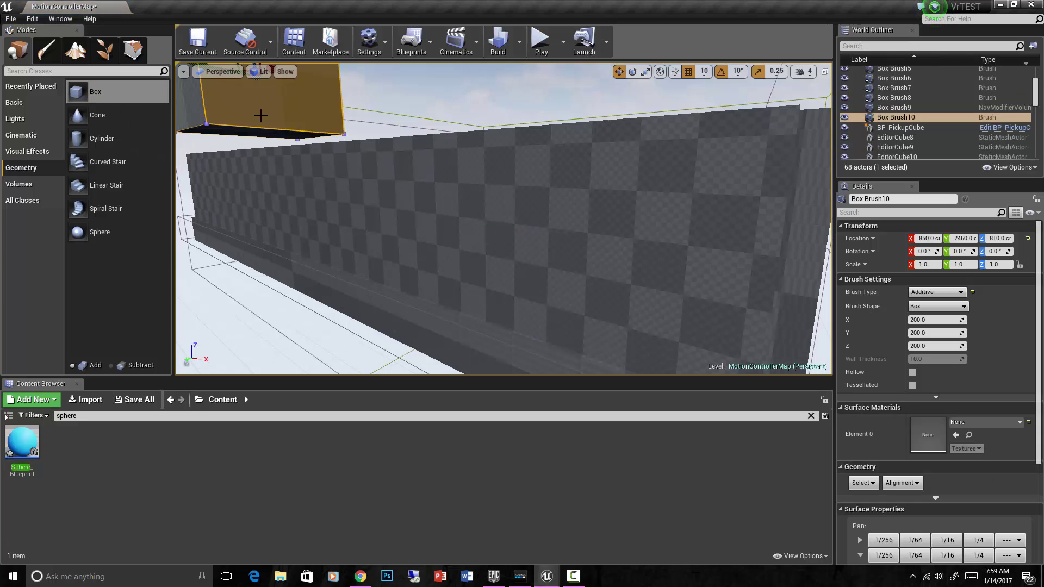
key(Delete)
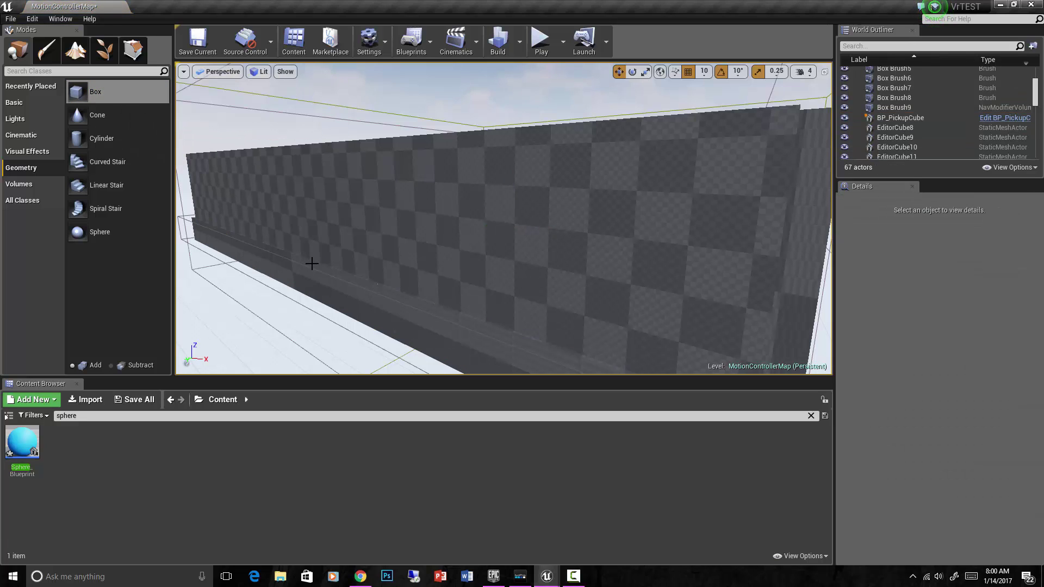
Select the front-left wall Box Brush and fly in close to it and its ledge
scroll(311, 263, down, 5)
scroll(311, 263, down, 5)
scroll(545, 210, down, 3)
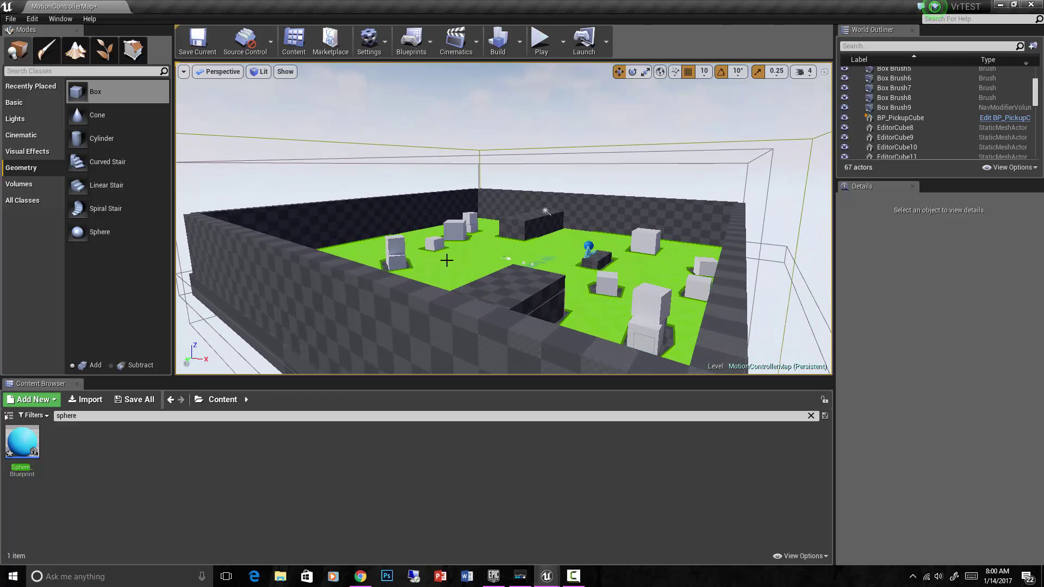
scroll(401, 308, down, 2)
click(362, 358)
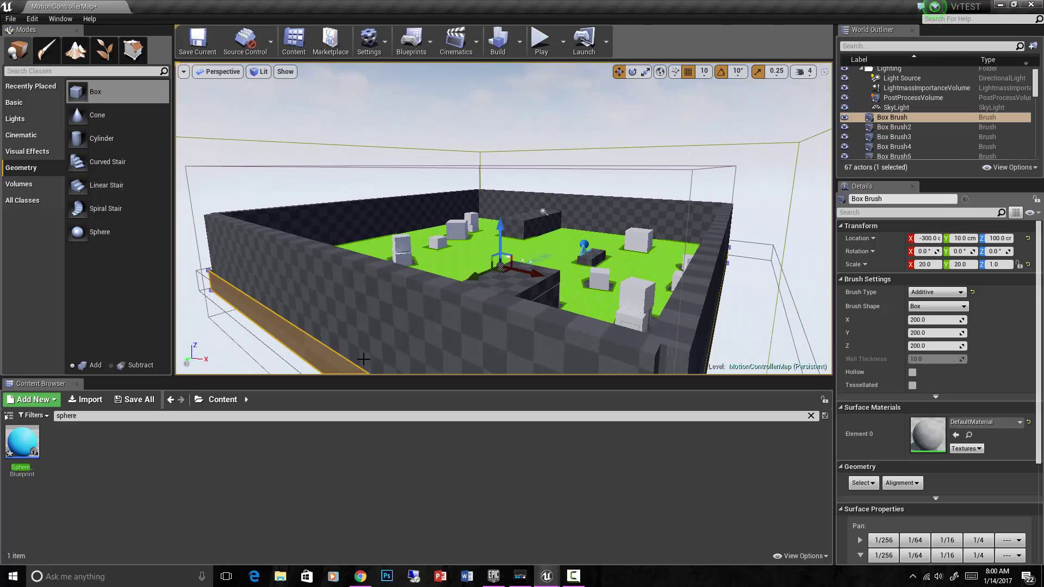
right_drag(238, 292, 237, 271)
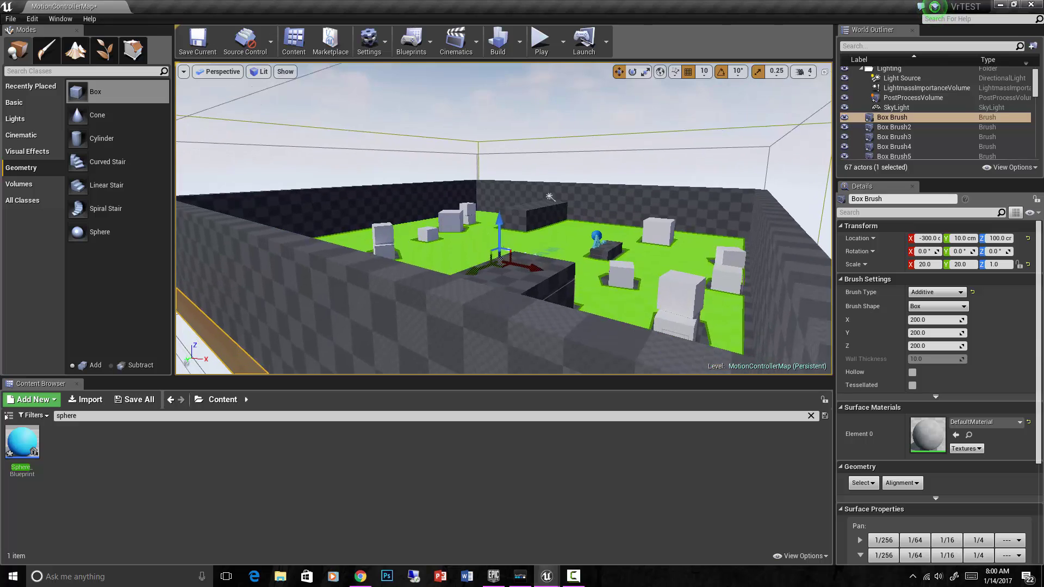
right_drag(298, 194, 283, 193)
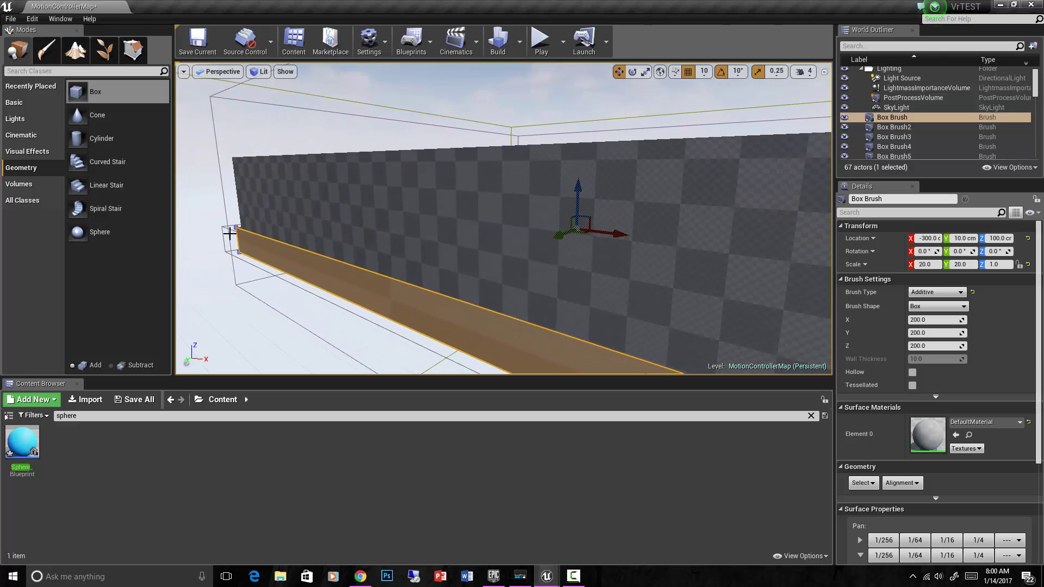
right_drag(233, 235, 210, 233)
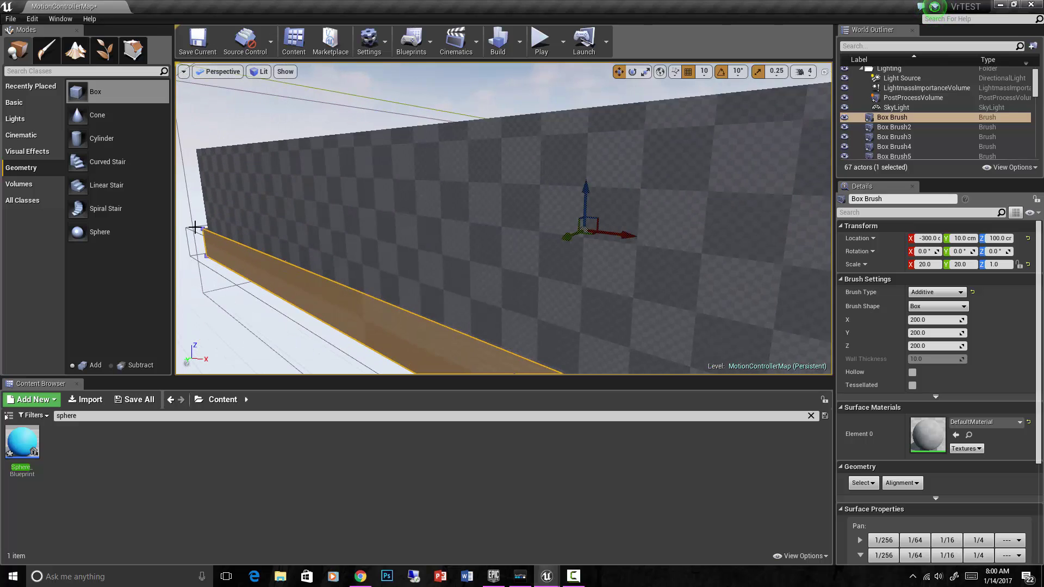
click(194, 227)
click(196, 227)
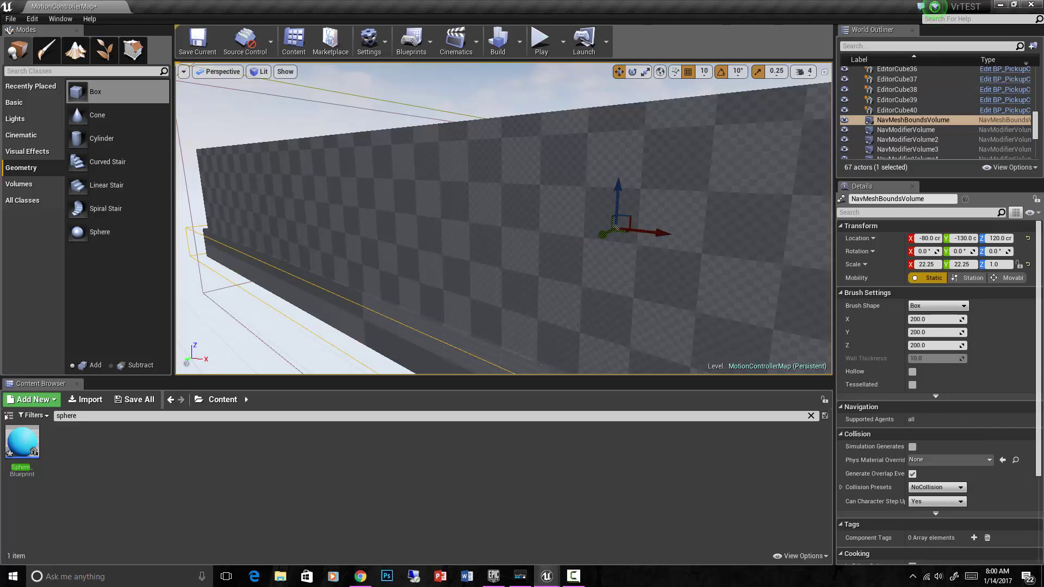
right_drag(369, 253, 427, 176)
key(p)
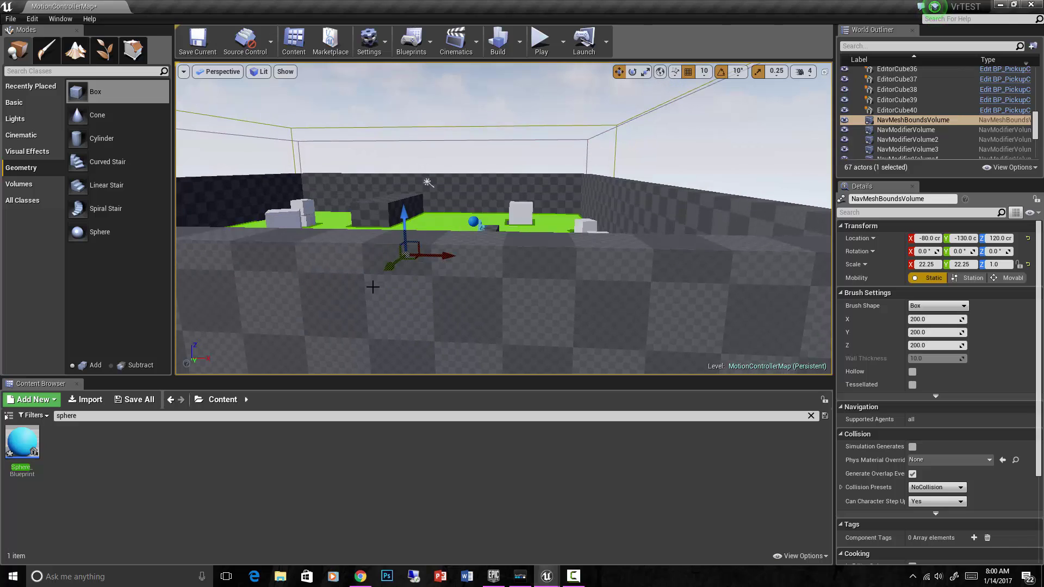
right_drag(450, 310, 449, 310)
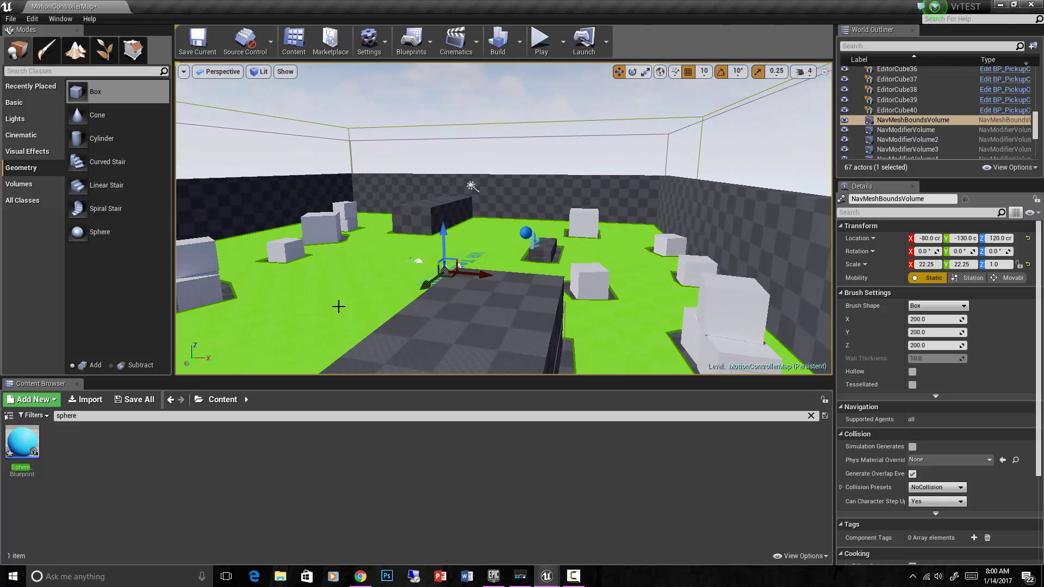
key(p)
key(p)
key(p)
key(p)
key(p)
key(p)
key(Up)
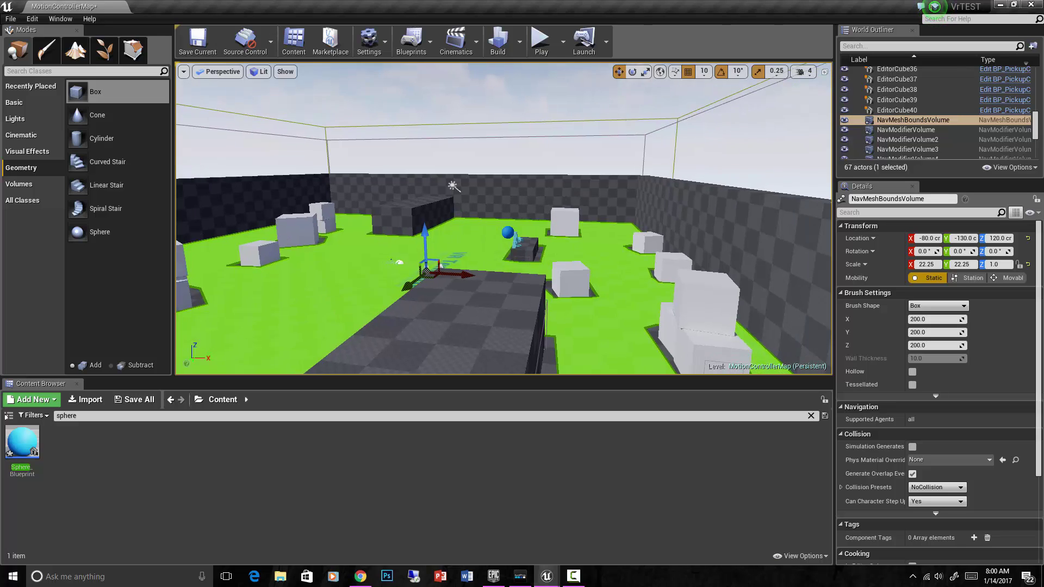
key(Up)
key(Up)
key(Up)
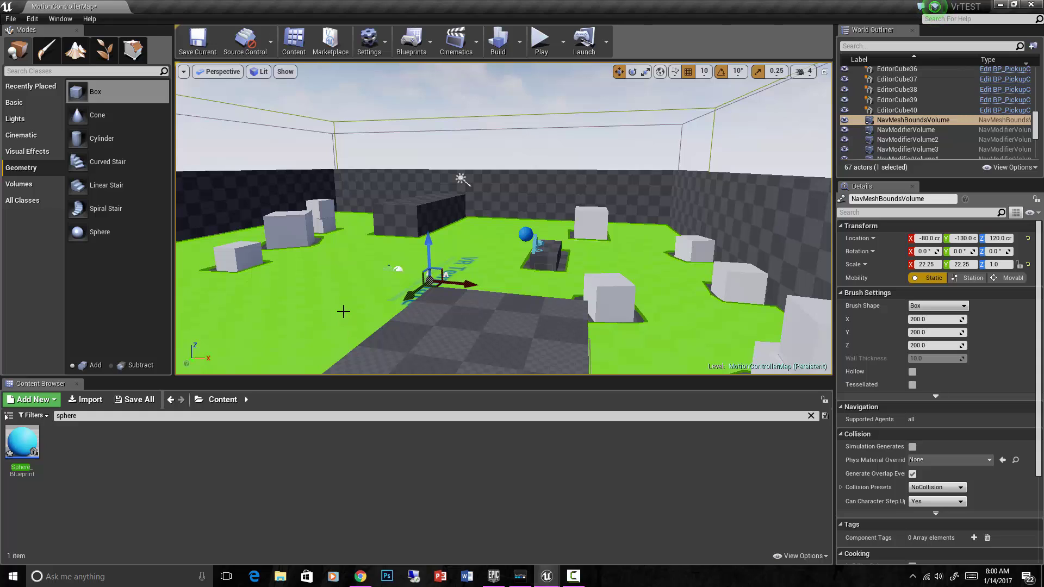
right_drag(342, 319, 342, 321)
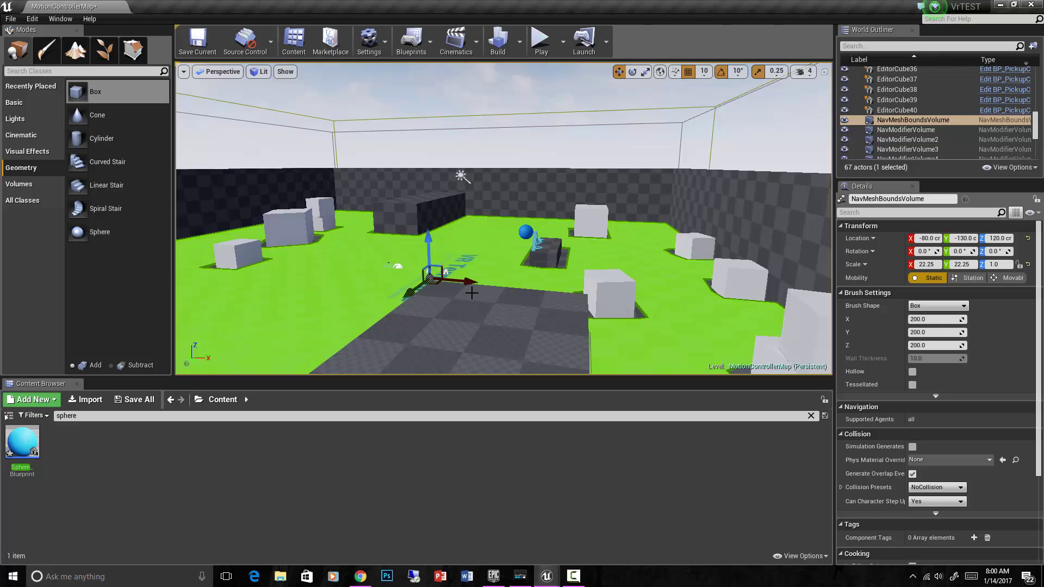
right_drag(471, 293, 454, 284)
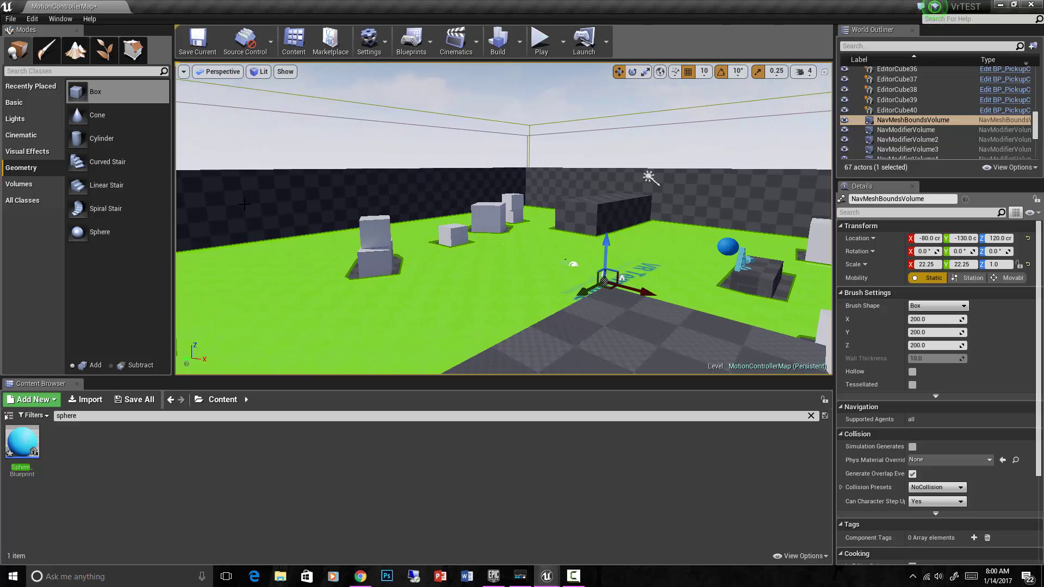
Check the Virtual Reality plugins: Oculus Rift and SteamVR enabled, OSVR and SimpleHMD off
click(12, 21)
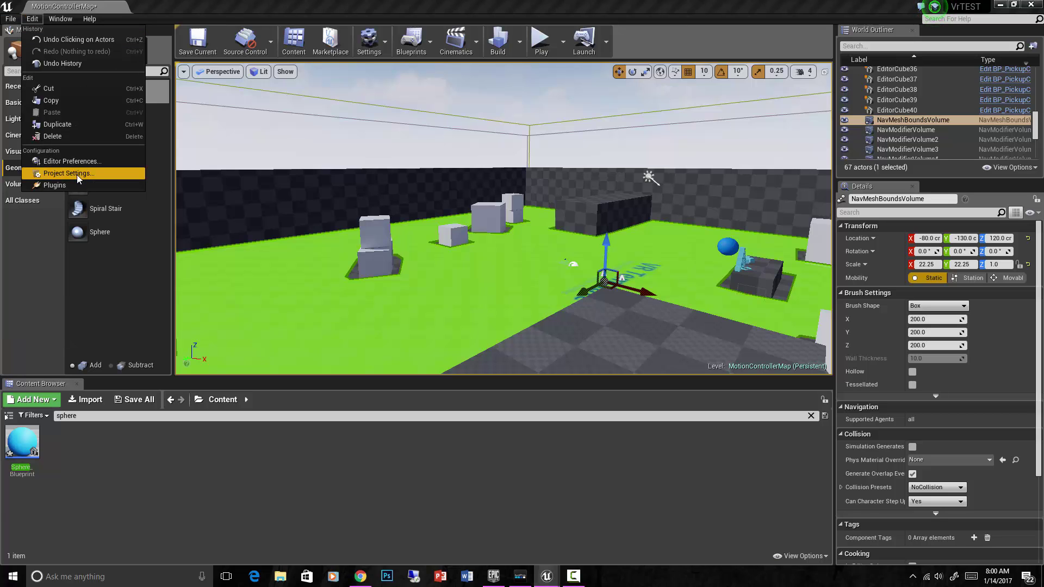
click(74, 186)
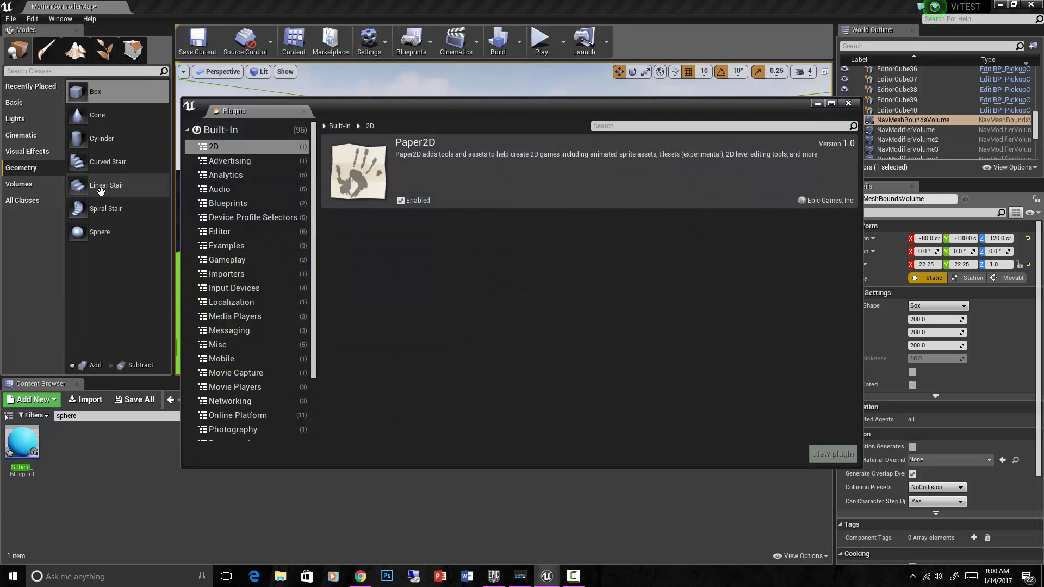
drag(313, 234, 313, 297)
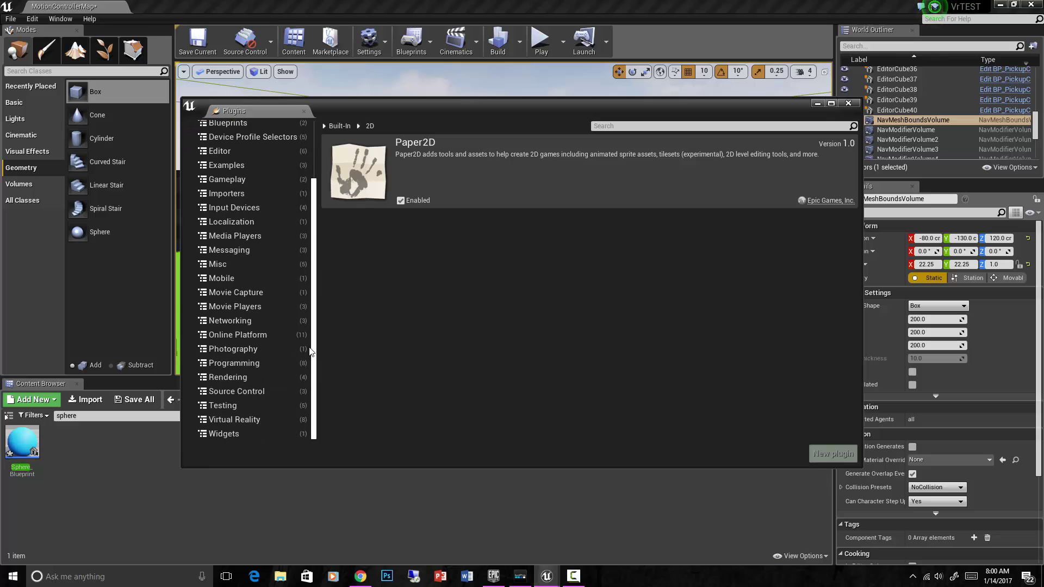
click(275, 421)
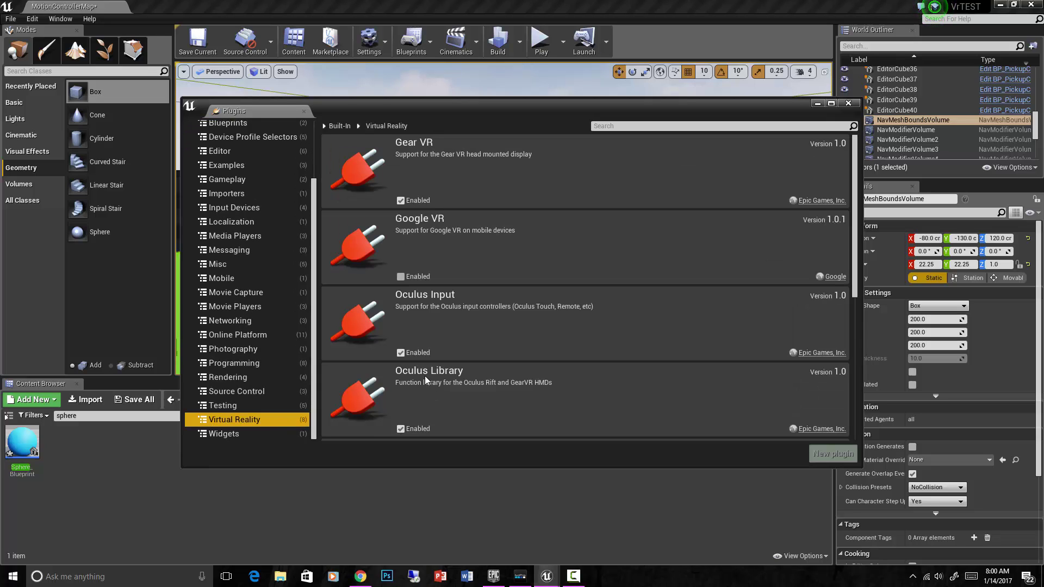
scroll(838, 299, down, 5)
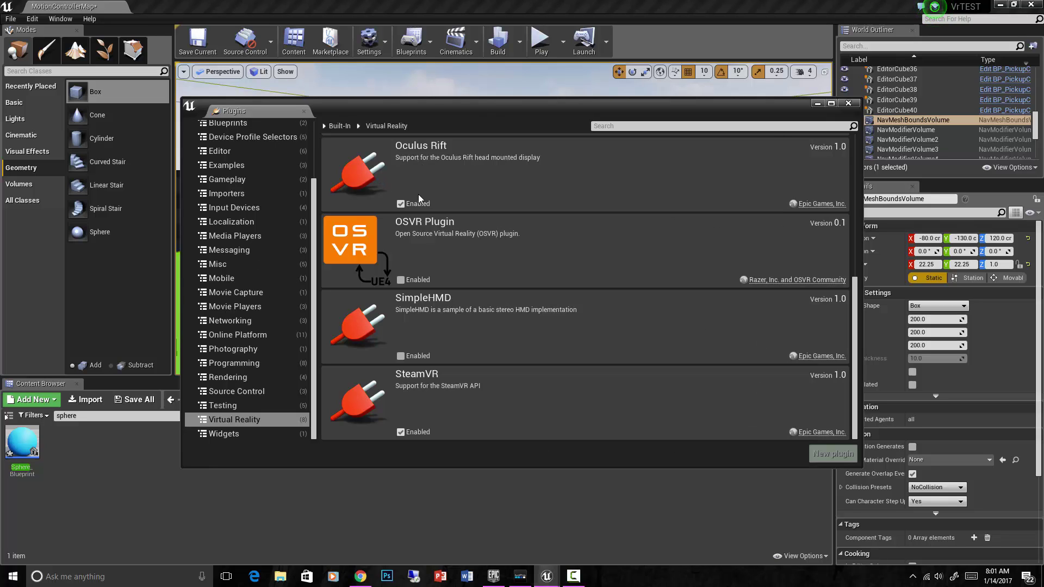
click(856, 107)
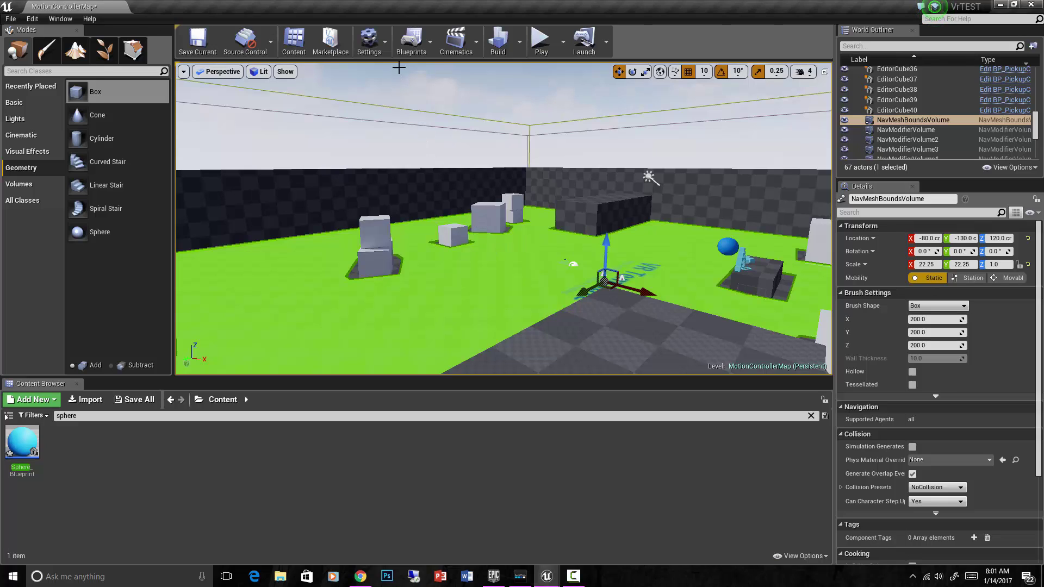
Browse the File menu, then bring up the toolbar's Blueprints list of world blueprints
click(11, 19)
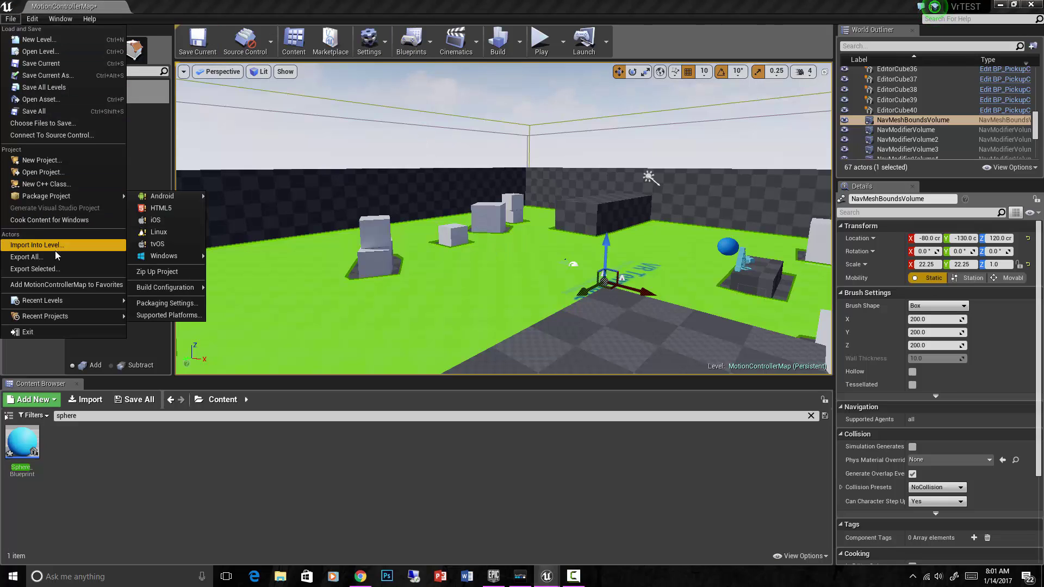
mouse_move(47, 195)
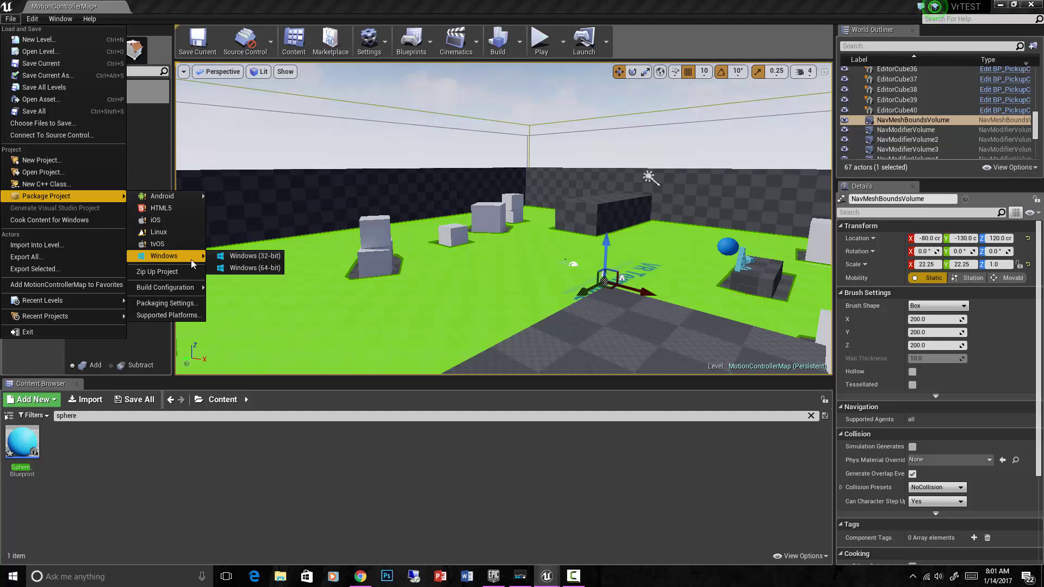
mouse_move(164, 256)
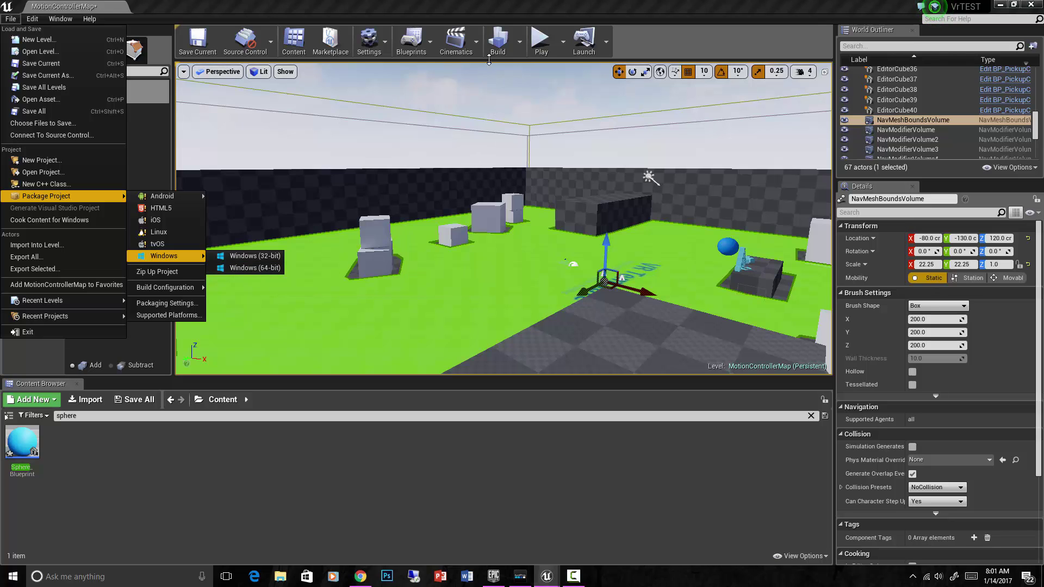
click(426, 42)
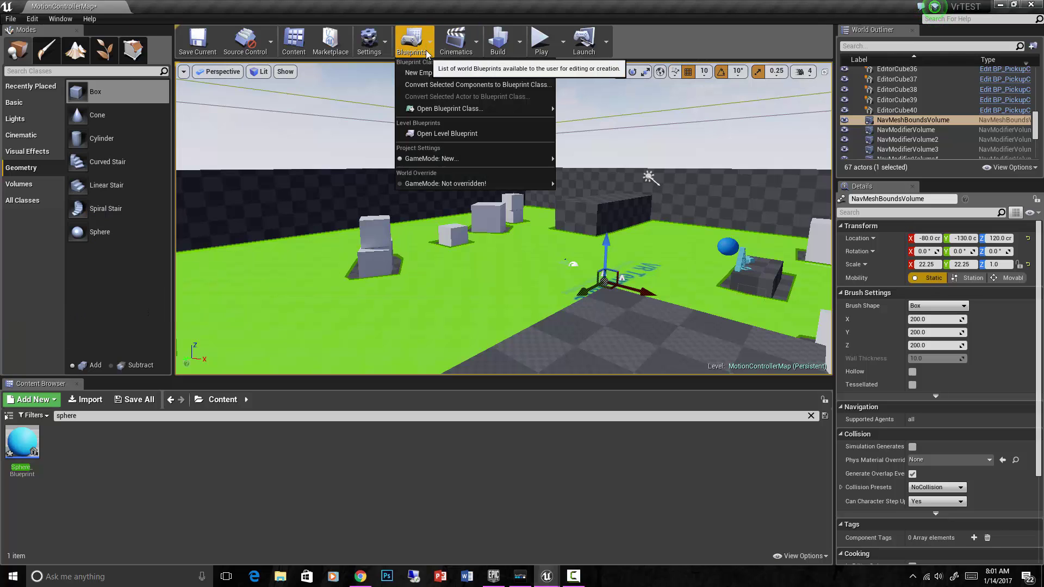
Open the Level Blueprint and add an F1 key event to its Event Graph
click(456, 133)
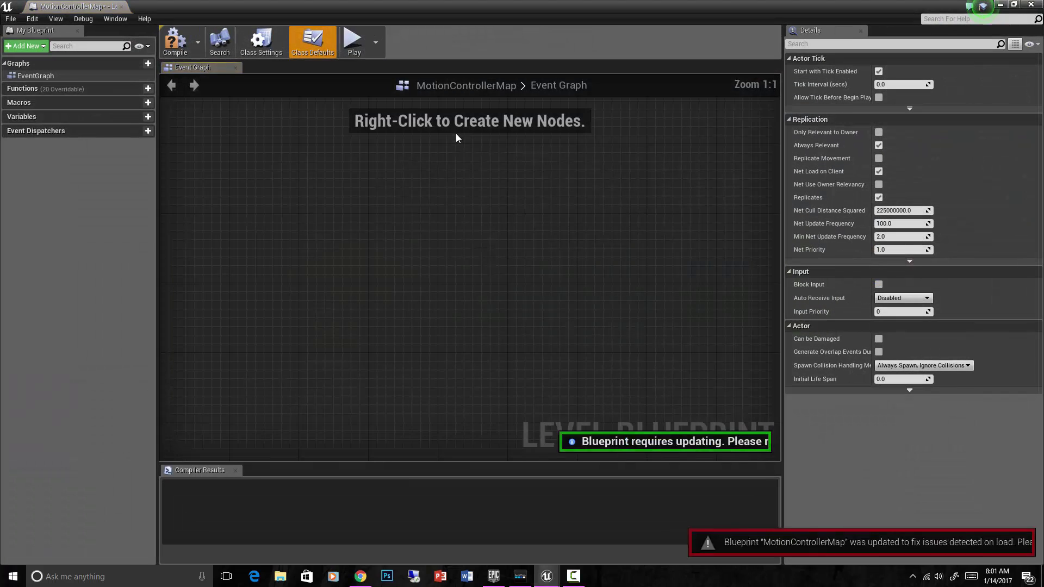
right_click(411, 233)
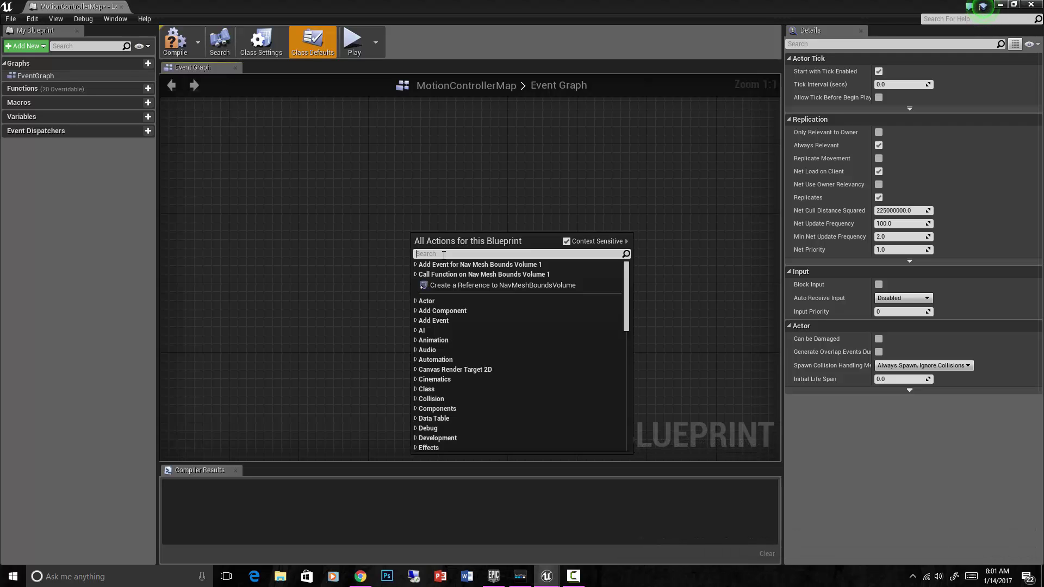
text(1)
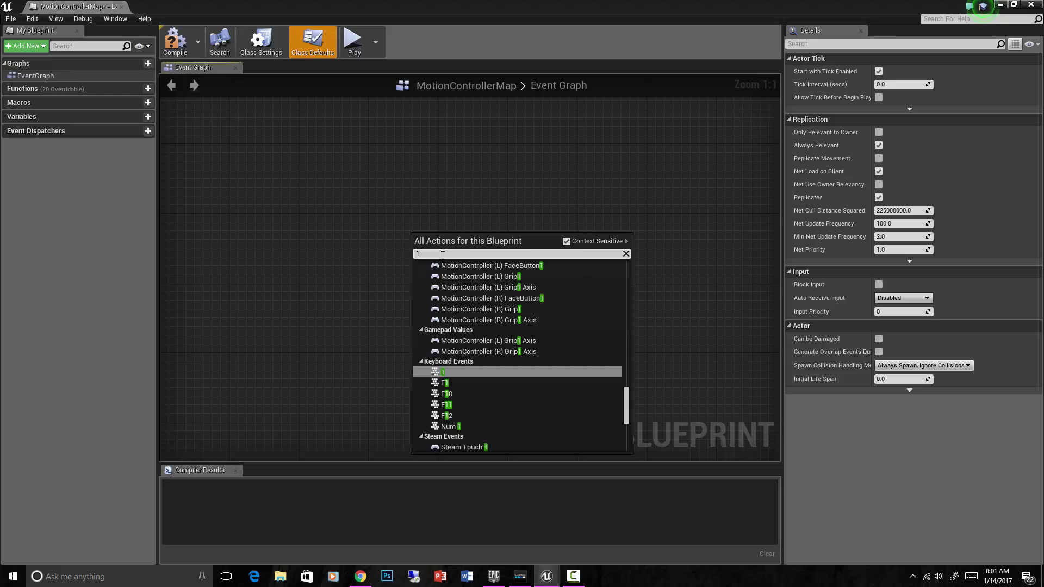
click(445, 383)
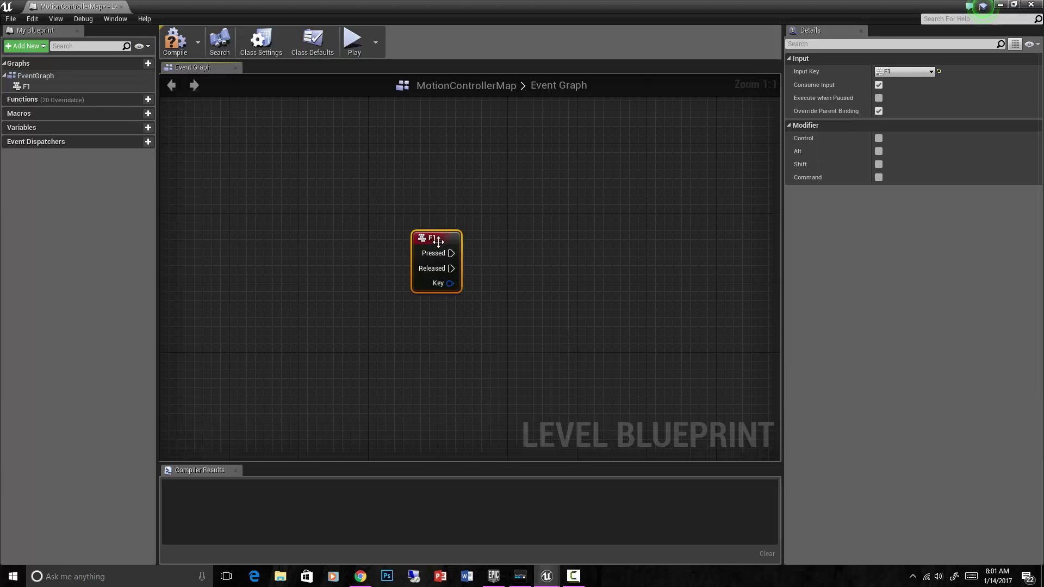
mouse_move(435, 239)
mouse_down()
mouse_move(339, 230)
mouse_move(503, 272)
mouse_up()
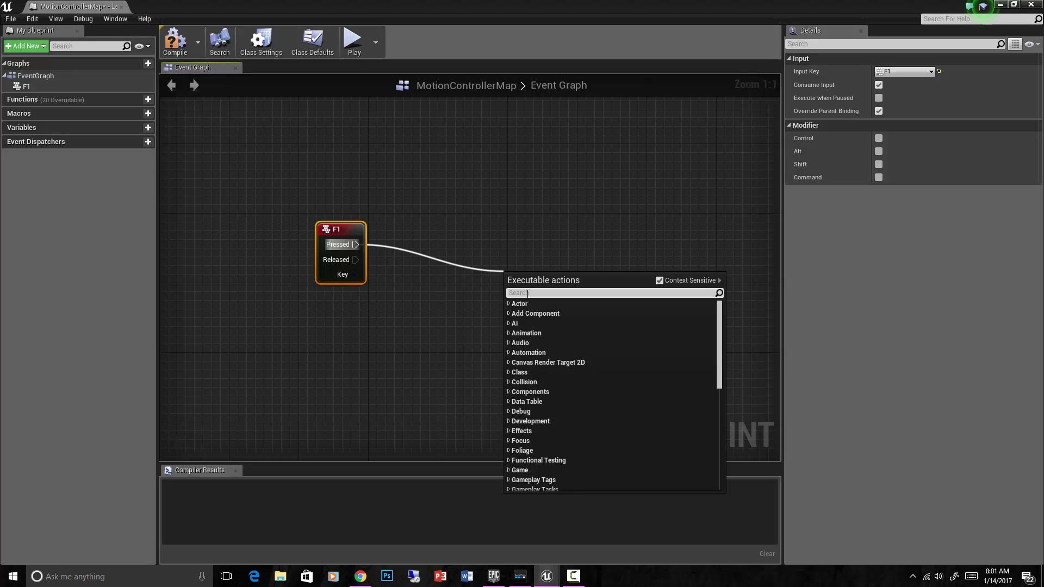
Attach an Execute Console Command node to F1 with the command 'stereo on'
text(console)
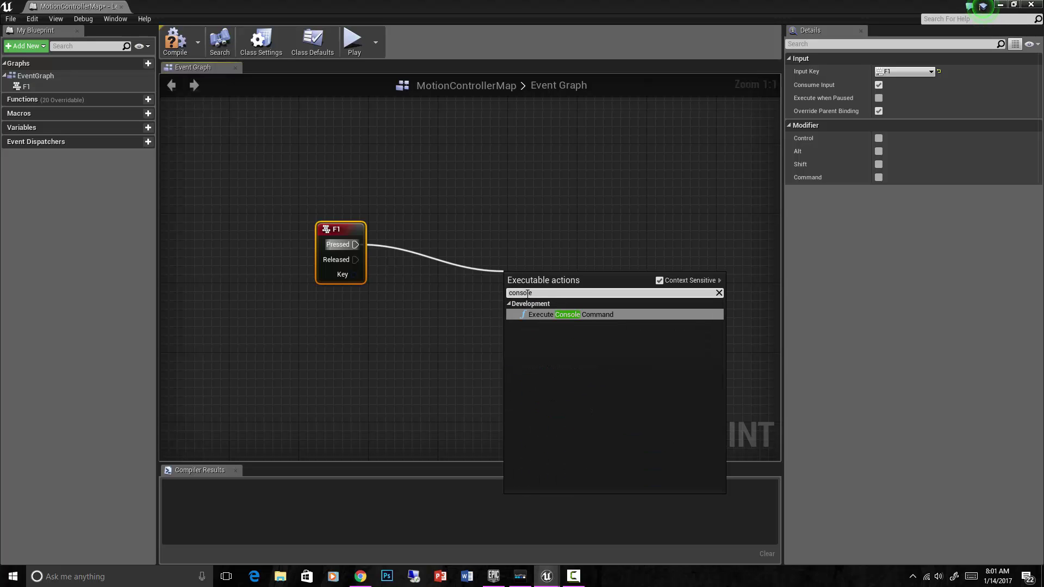
click(558, 312)
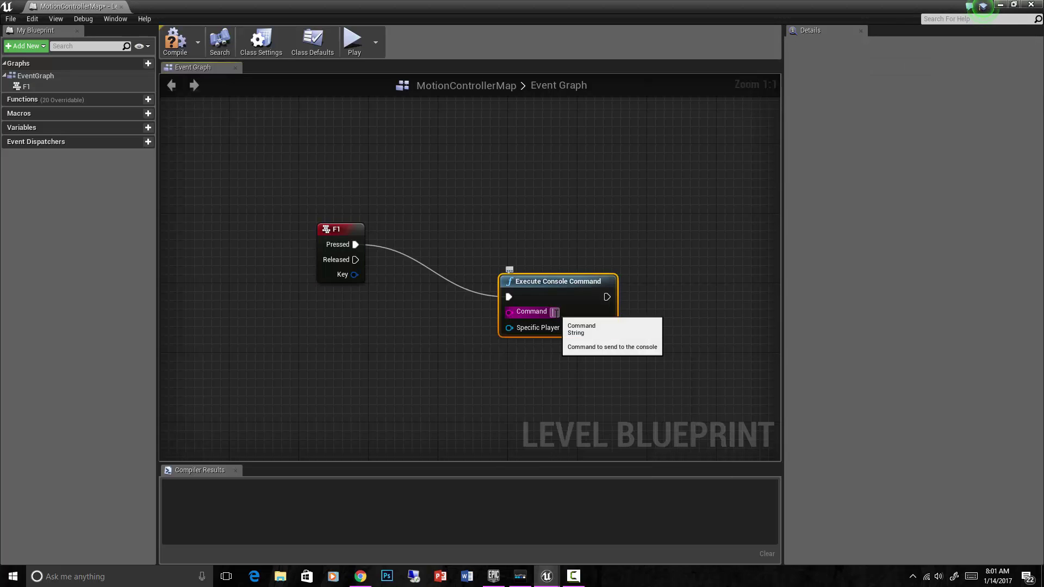
text(tereo)
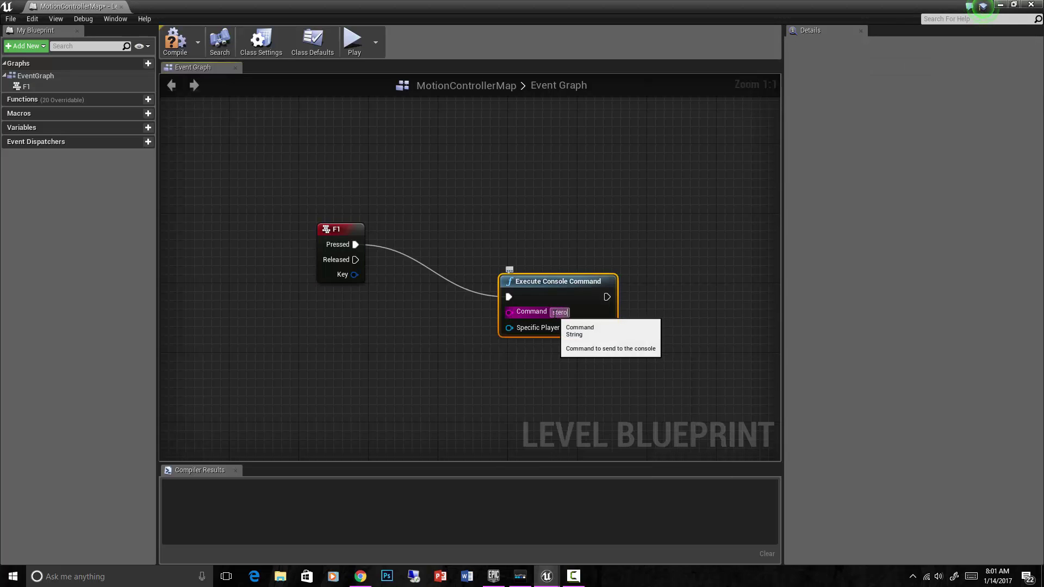
text( on)
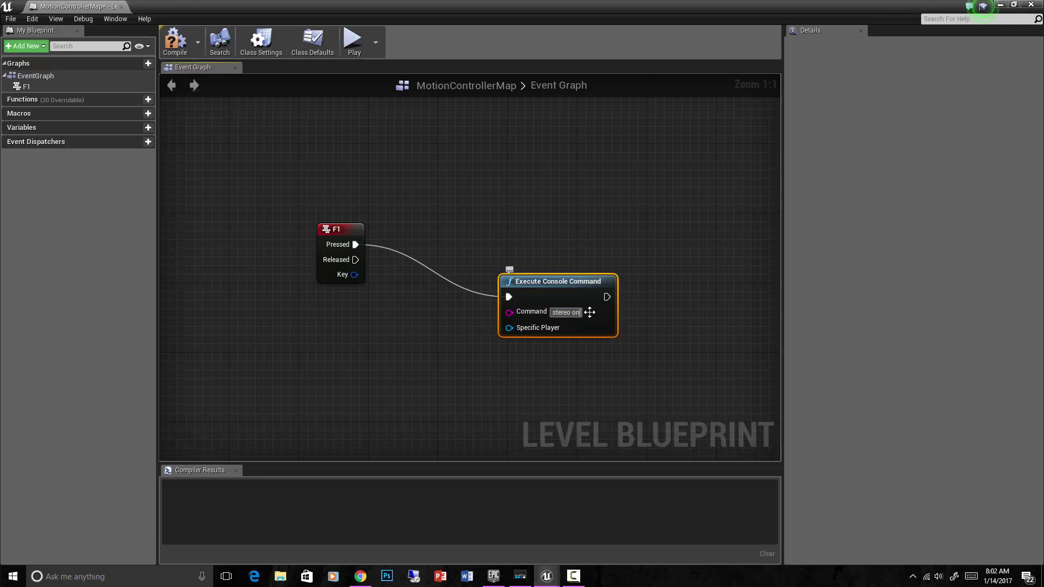
click(585, 354)
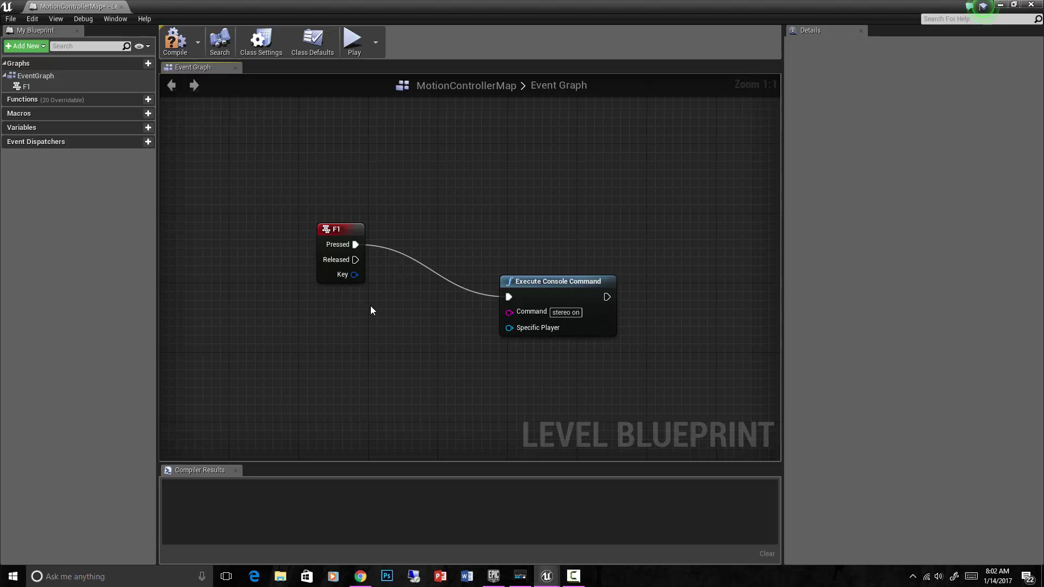
Add an Escape keyboard event node to the Level Blueprint graph
right_click(341, 371)
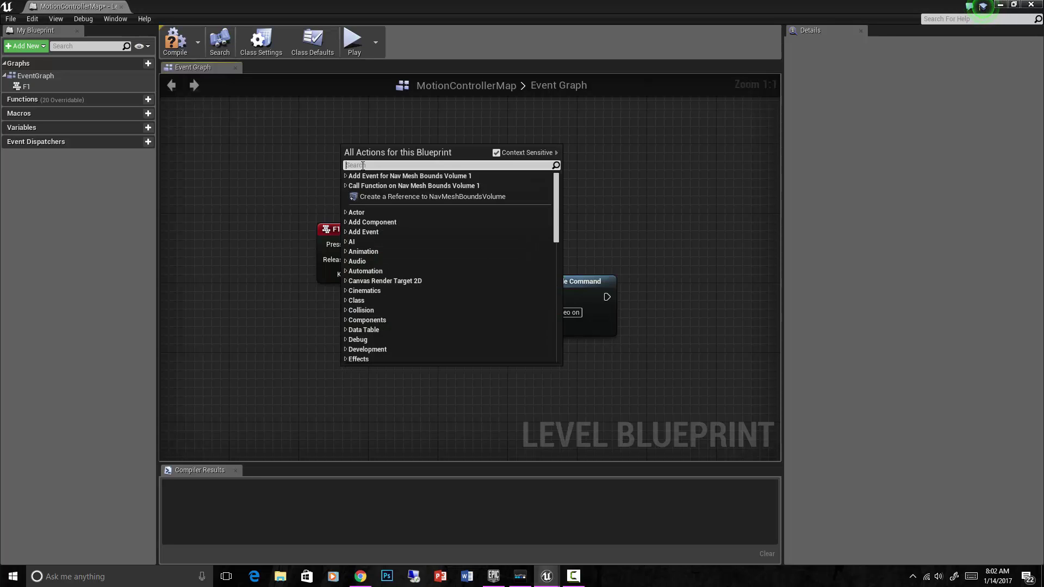
key(Escape)
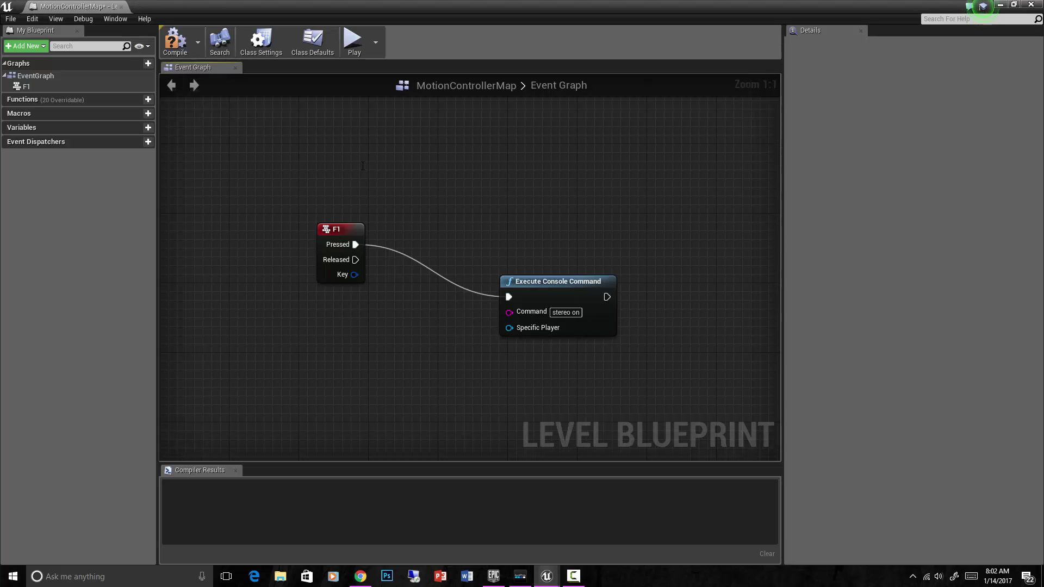
right_click(360, 167)
text(e)
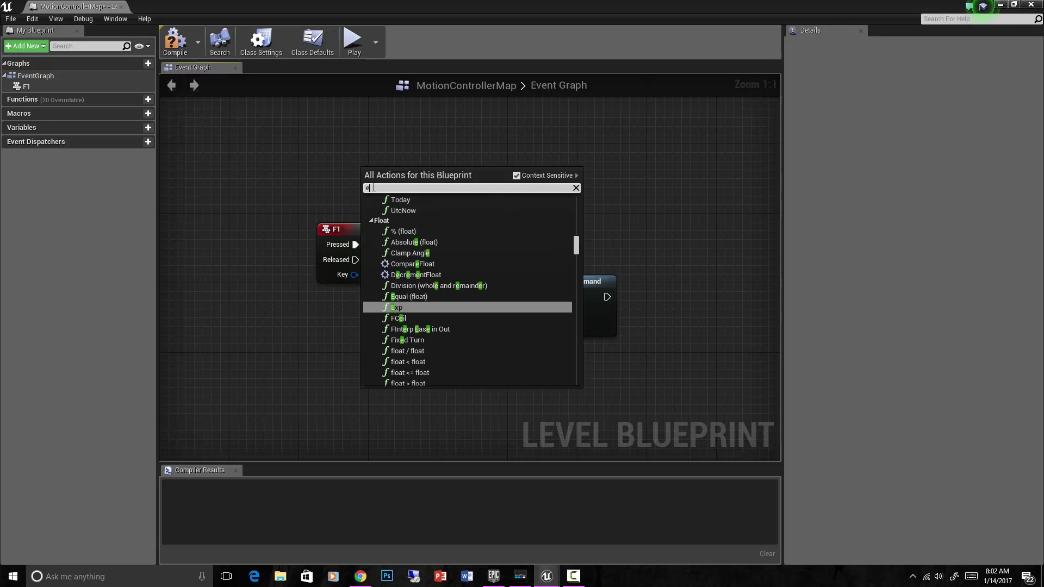
text(sc)
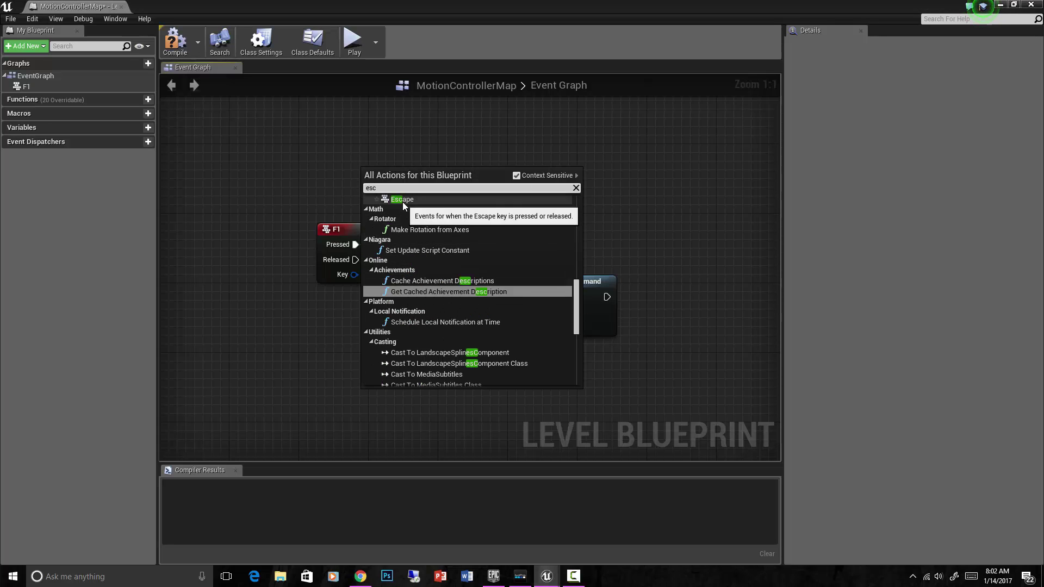
click(402, 200)
Connect Escape's Pressed to an Execute Console Command node running 'exit', aligned with the other node
mouse_move(406, 188)
mouse_down()
mouse_move(360, 147)
mouse_move(488, 191)
mouse_up()
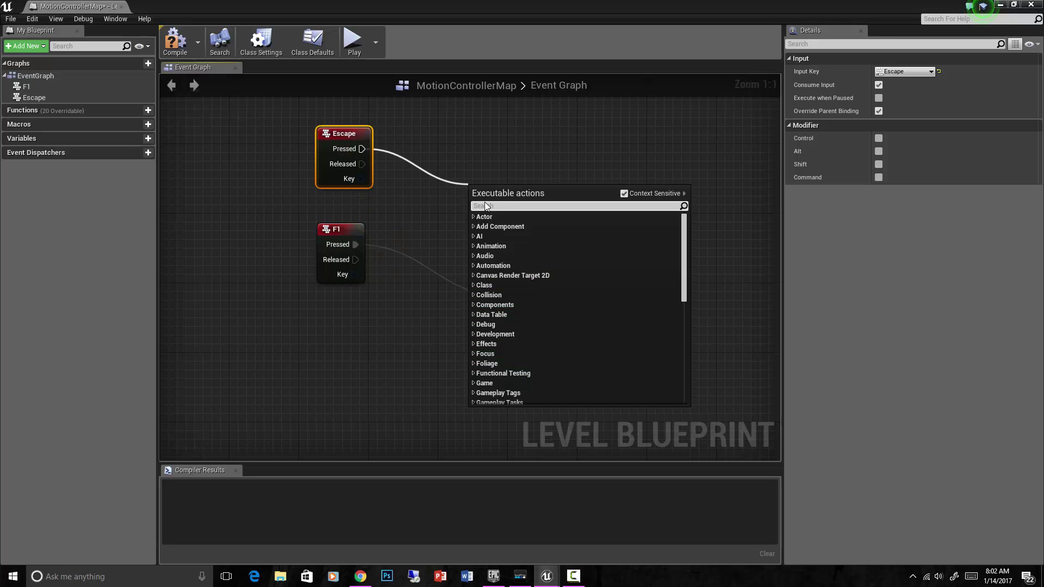
text(console)
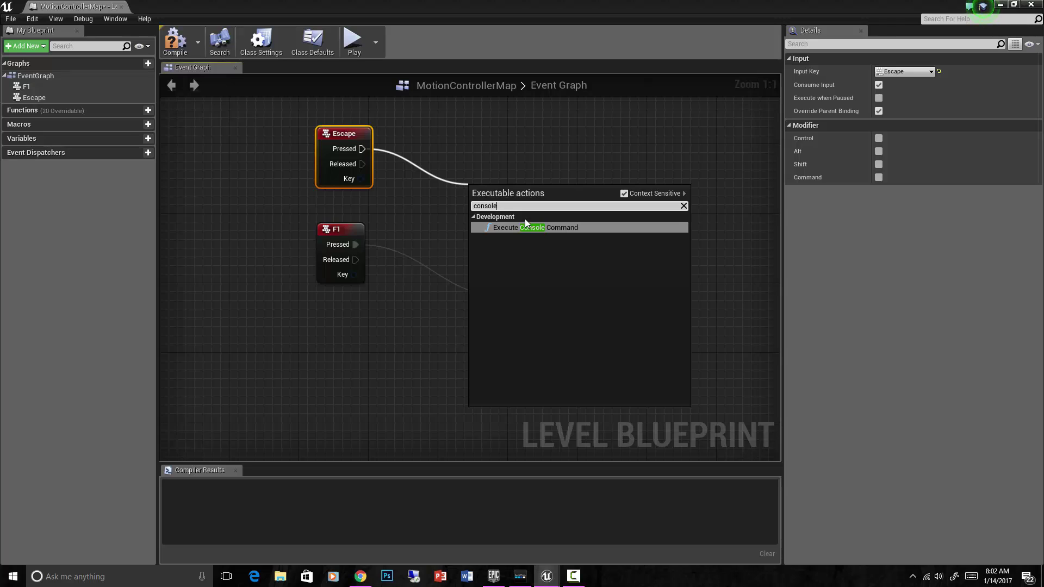
click(525, 227)
click(521, 225)
text(ex)
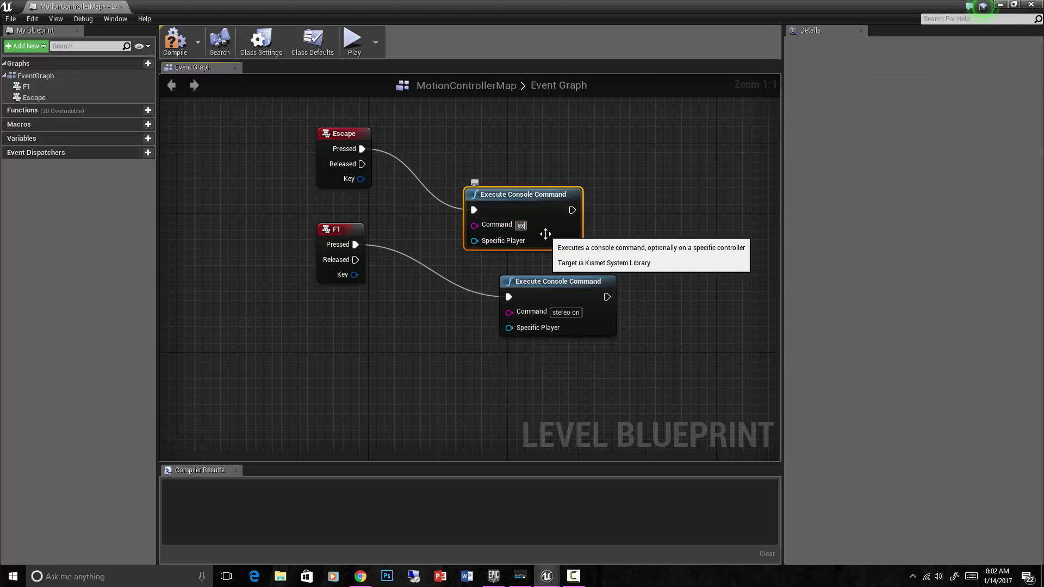
text(it)
key(Return)
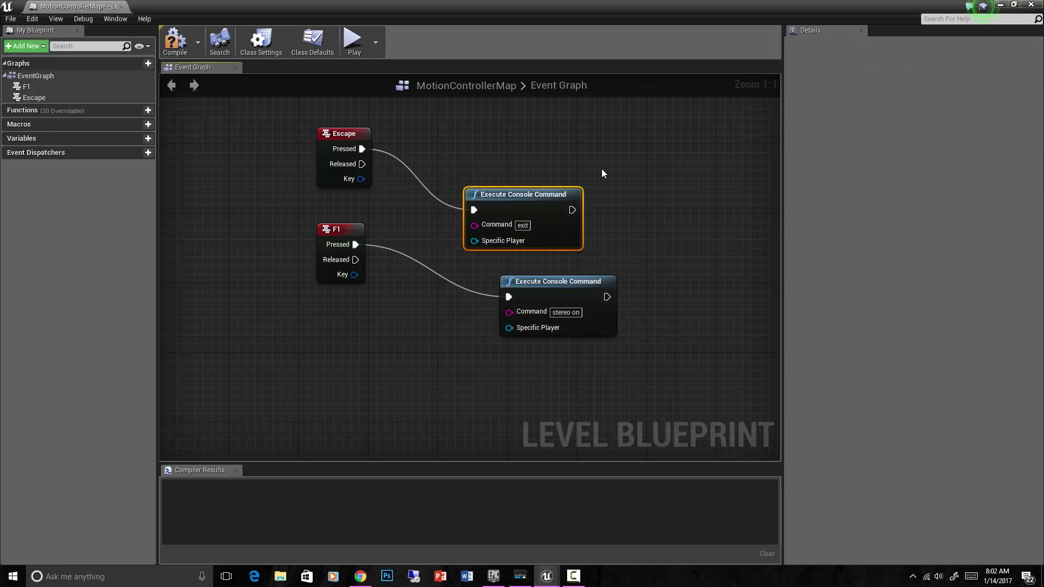
drag(553, 191, 576, 160)
click(576, 157)
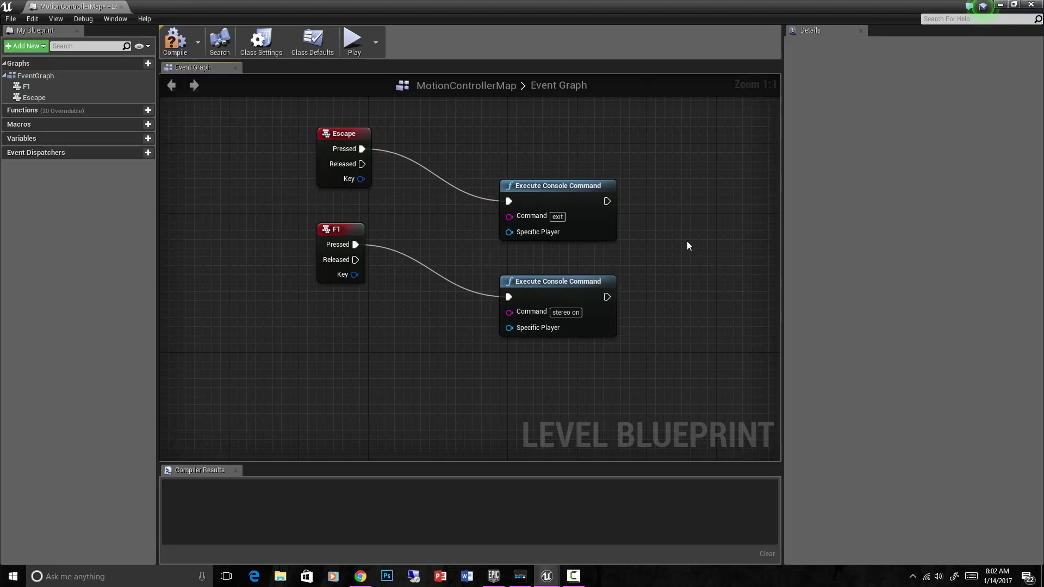
Frame both key events in the graph and compile the Level Blueprint
scroll(687, 300, down, 1)
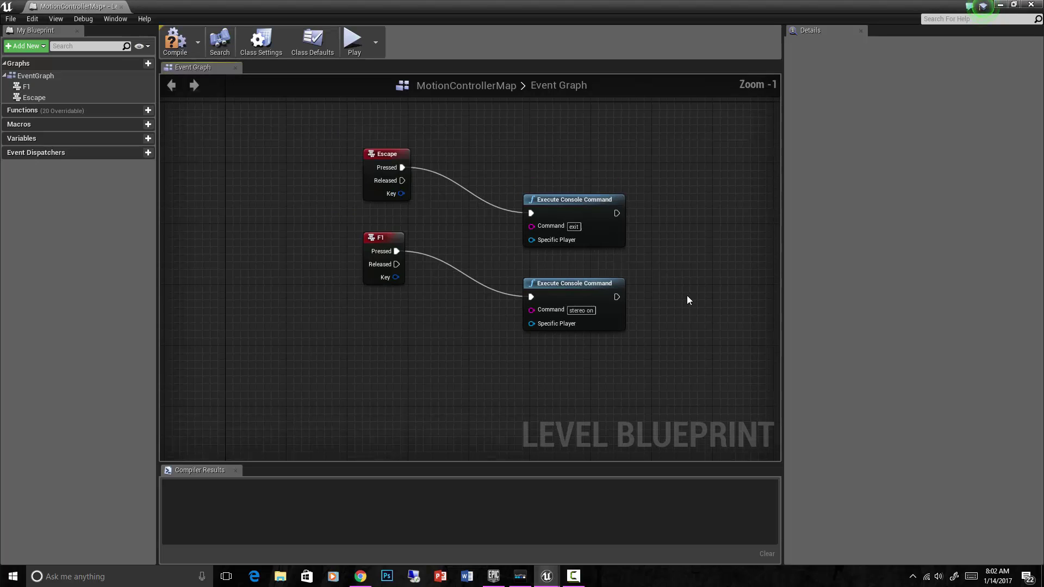
right_drag(700, 318, 651, 329)
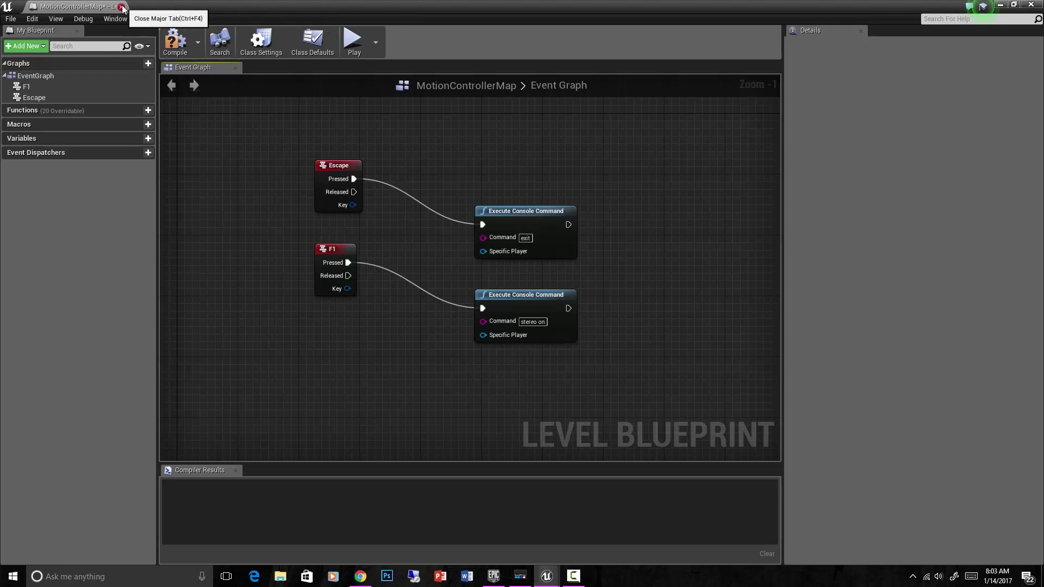
click(174, 41)
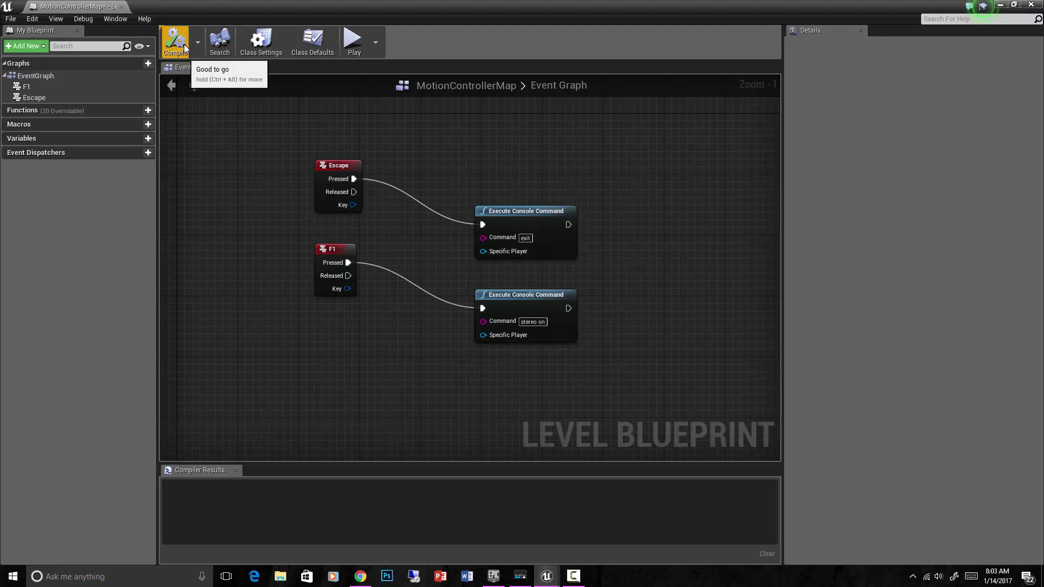
click(121, 7)
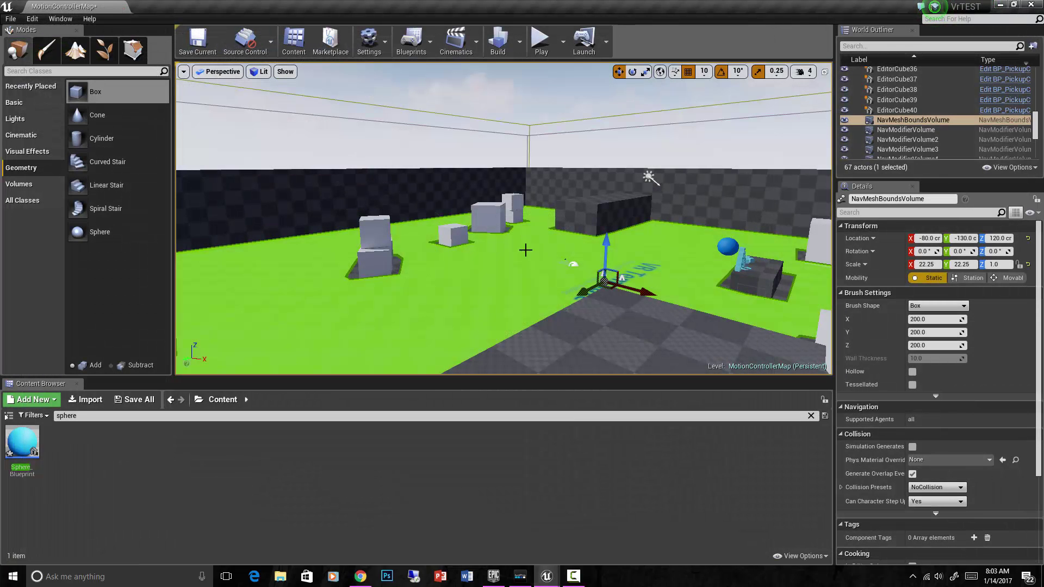
mouse_move(525, 250)
mouse_down()
mouse_move(489, 207)
mouse_move(522, 228)
mouse_move(525, 250)
mouse_up()
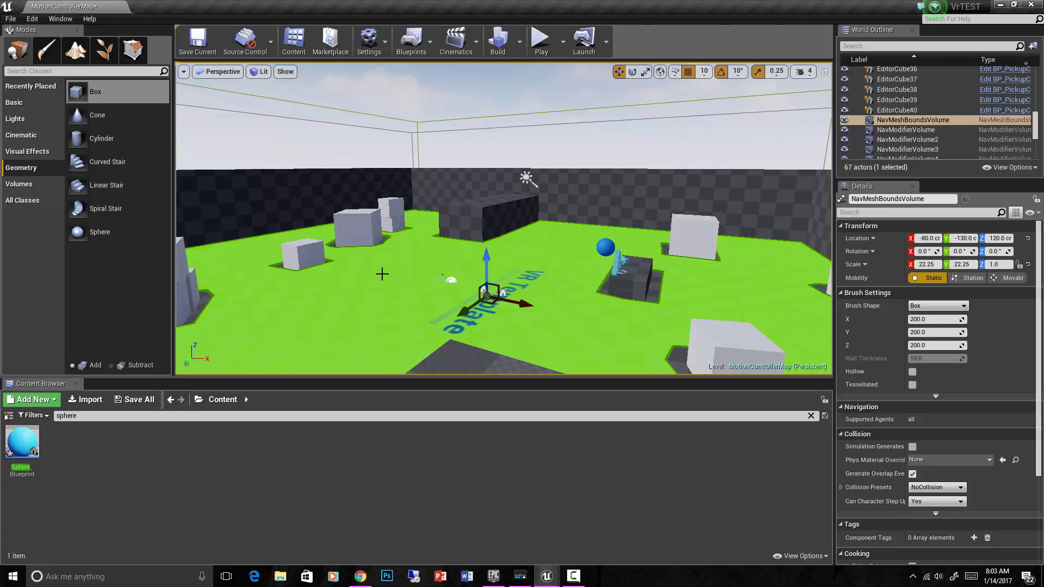
mouse_move(365, 275)
right_down()
mouse_move(305, 275)
mouse_move(446, 275)
right_up()
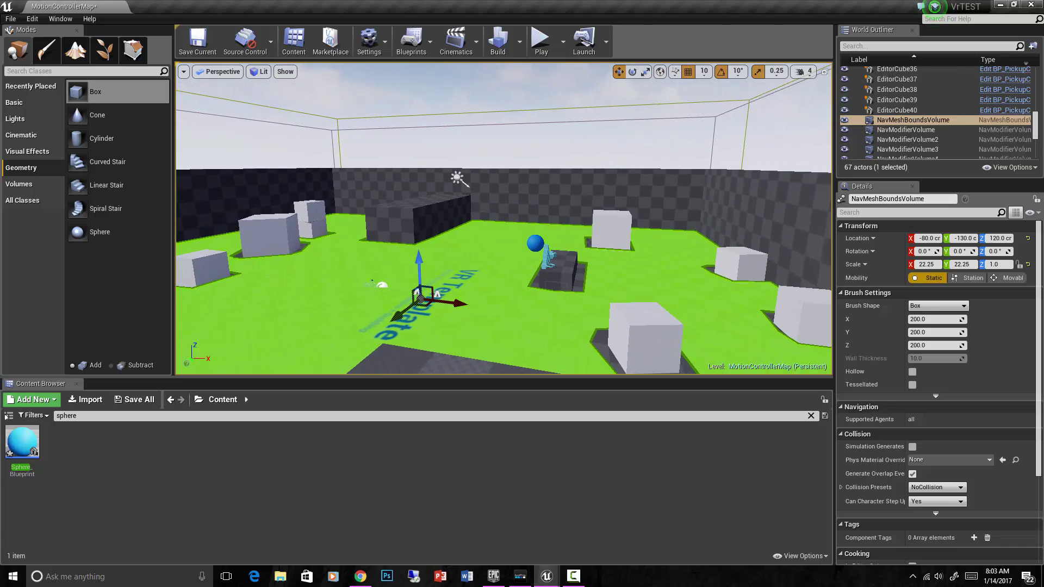